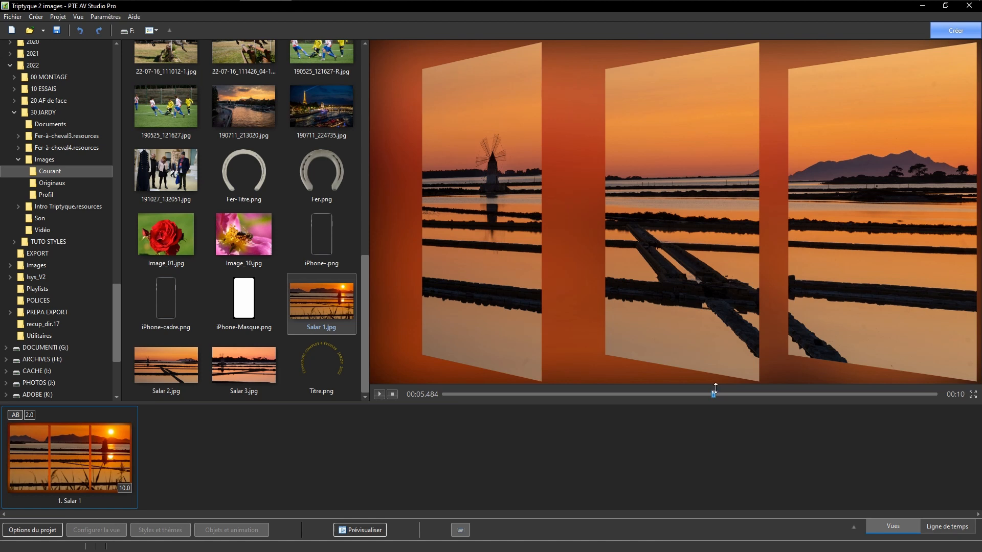
Delete the existing triptych slide from the project's slide list
left_click_drag(716, 398, 603, 406)
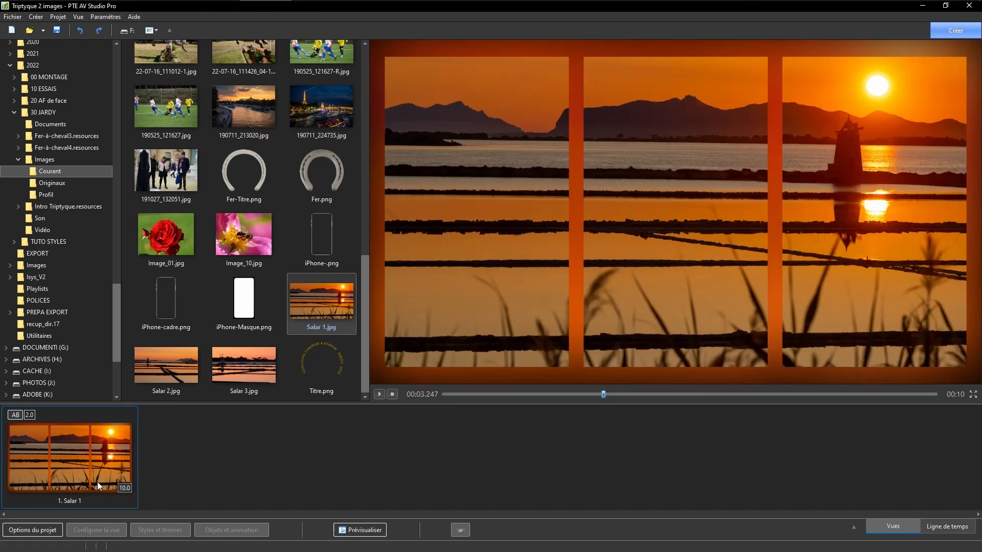
left_click(84, 466)
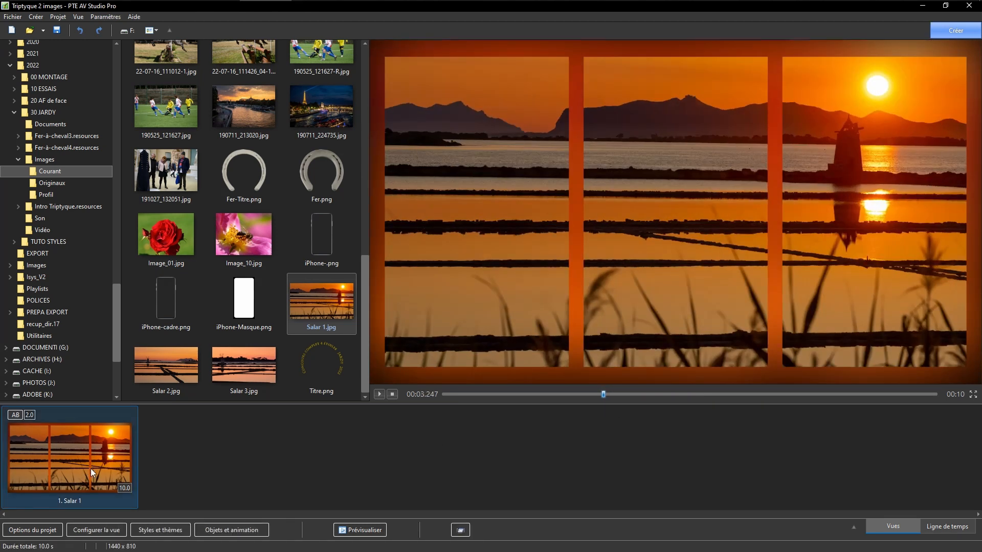
key("Delete")
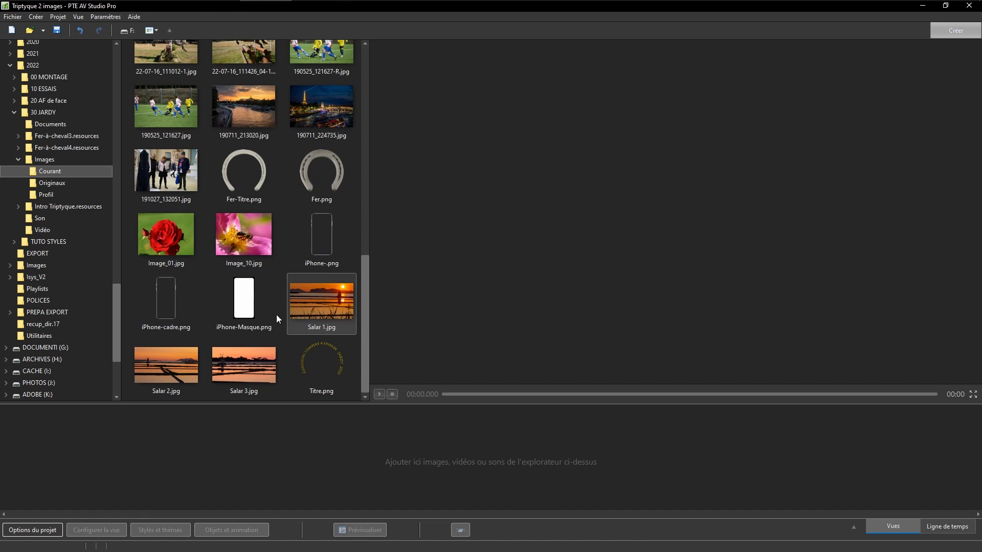
Add Salar 1.jpg to the project as a slide and set its duration to 10 seconds
left_click_drag(308, 299, 145, 467)
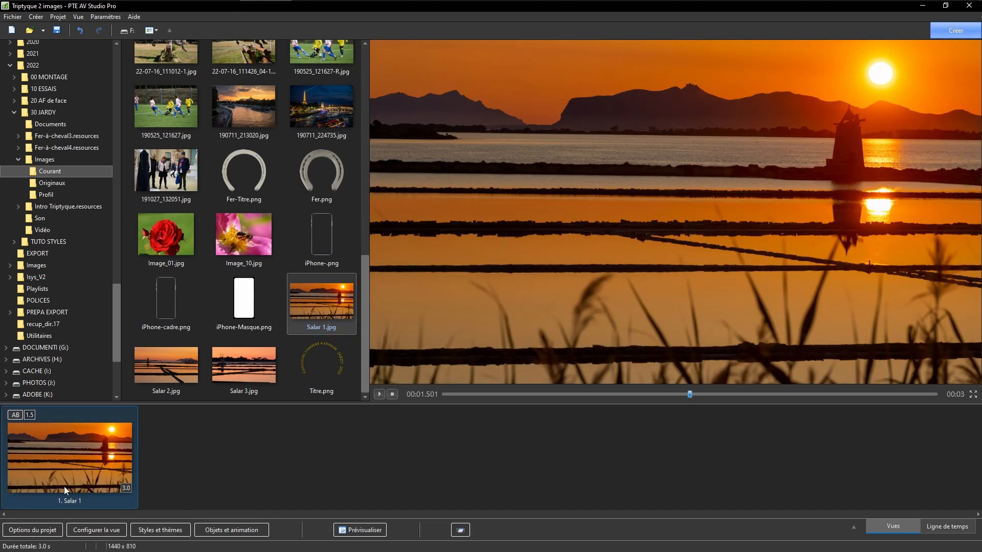
left_click(127, 488)
type("10")
Apply the Volet simple transition to the slide with a 2.0 s duration, edge attenuation 200 and a left-to-right direction
left_click(15, 416)
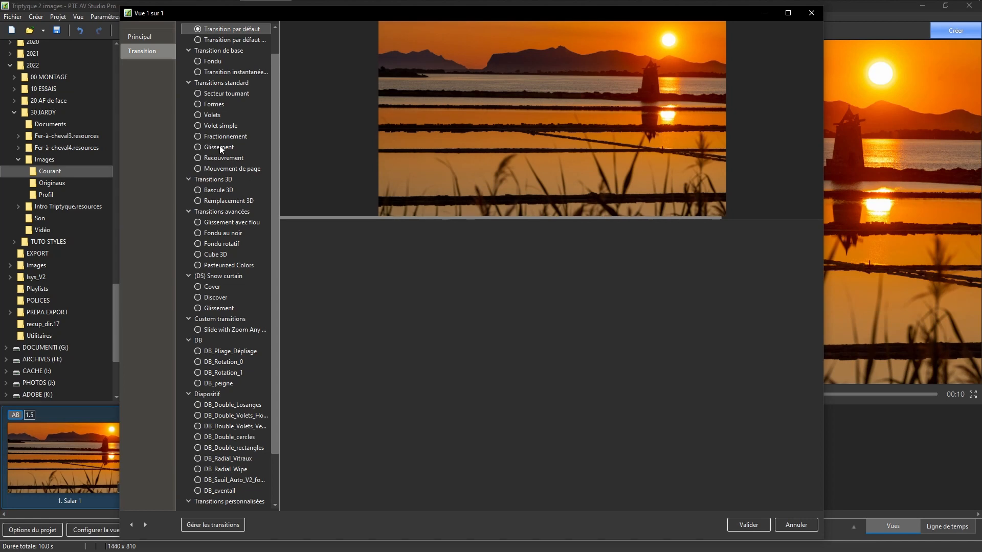
left_click(219, 126)
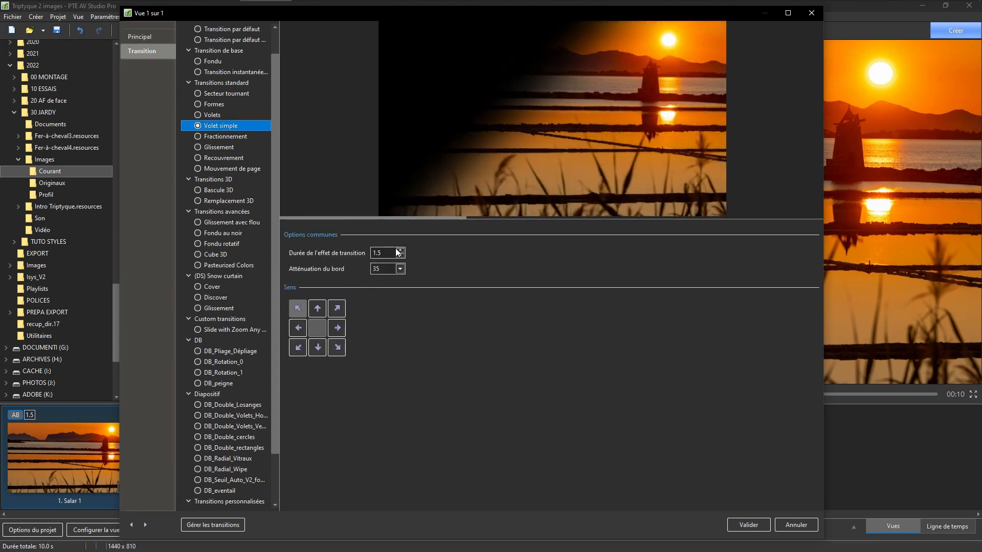
left_click(399, 250)
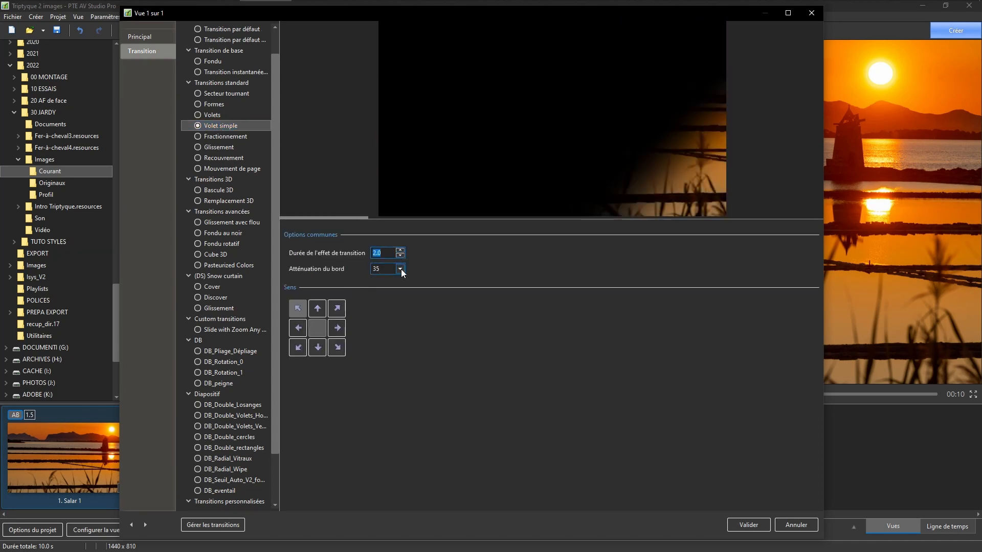
double_click(387, 271)
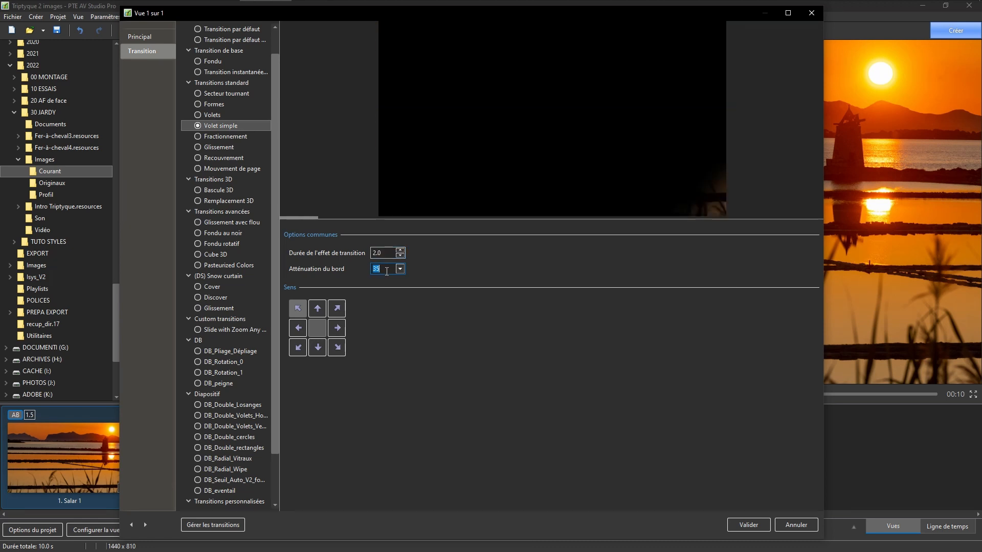
type("200")
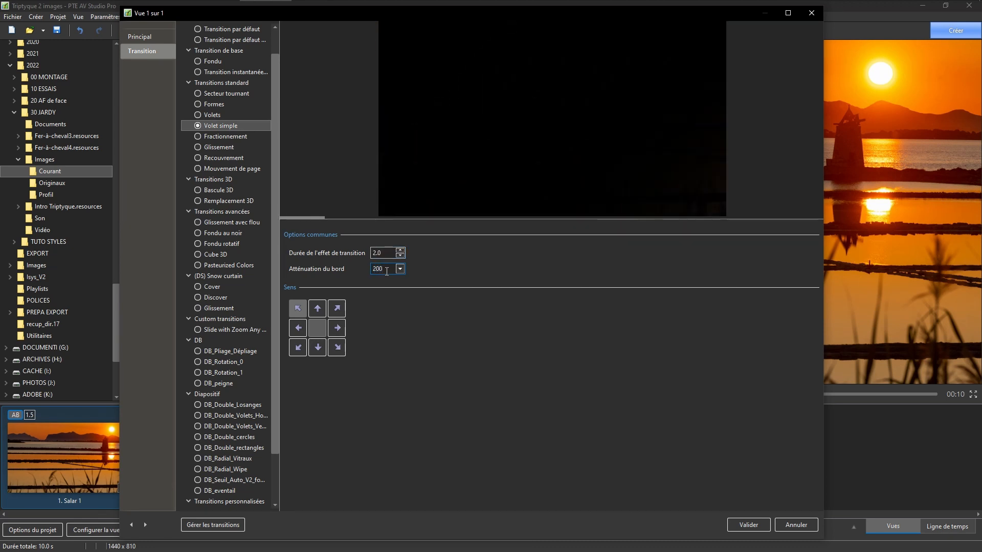
left_click(336, 327)
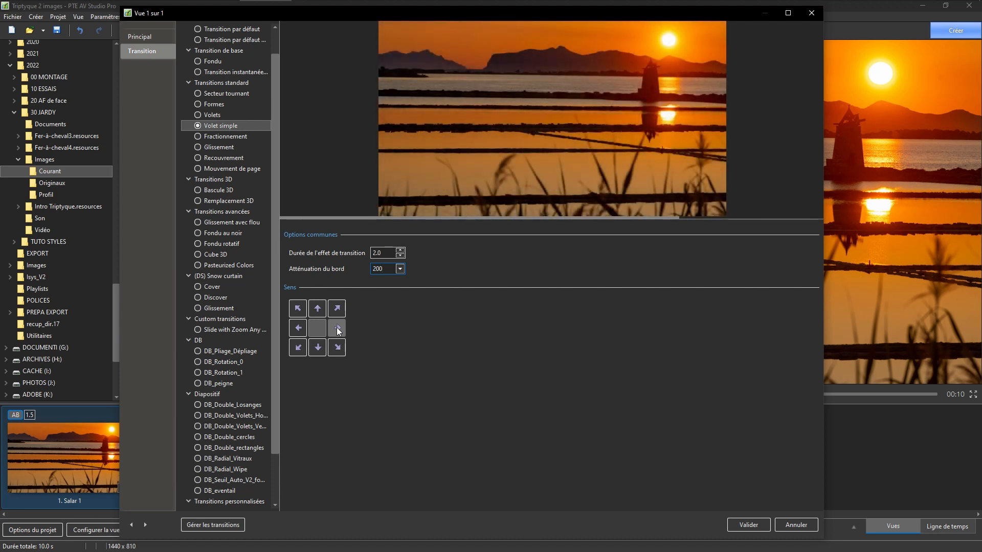
left_click(749, 526)
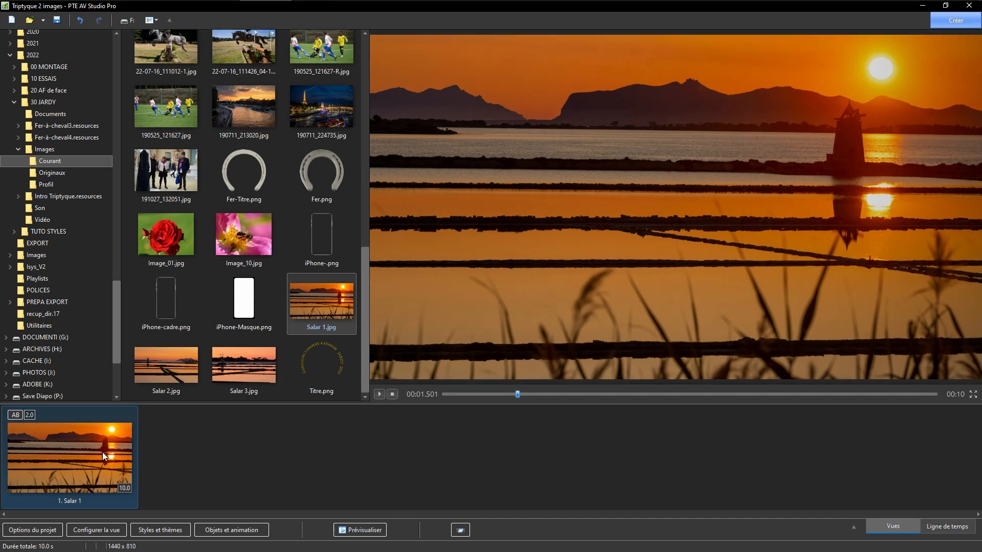
Open the slide's objects and animation editor and paste a second copy of the Salar 1 image
double_click(103, 452)
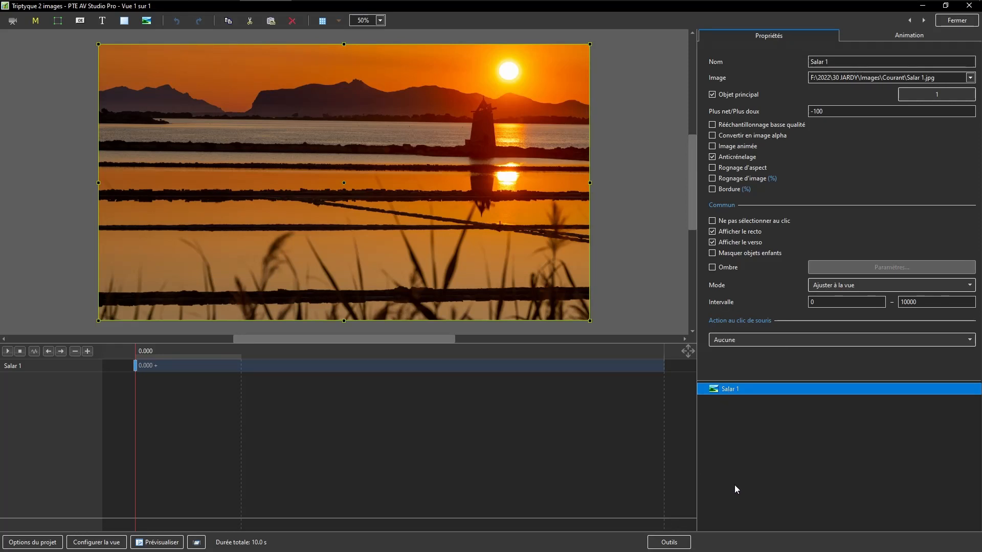
left_click(761, 462)
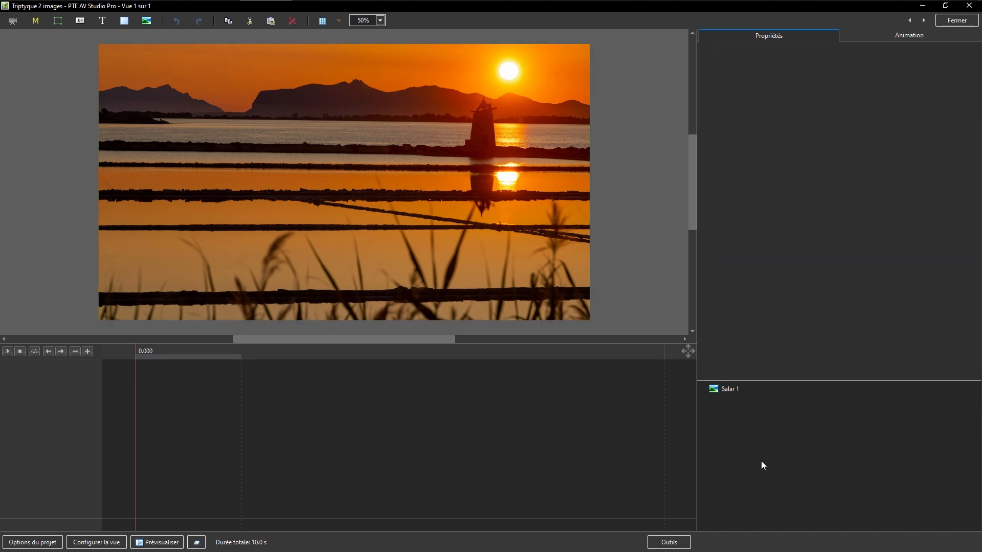
key("ctrl+v")
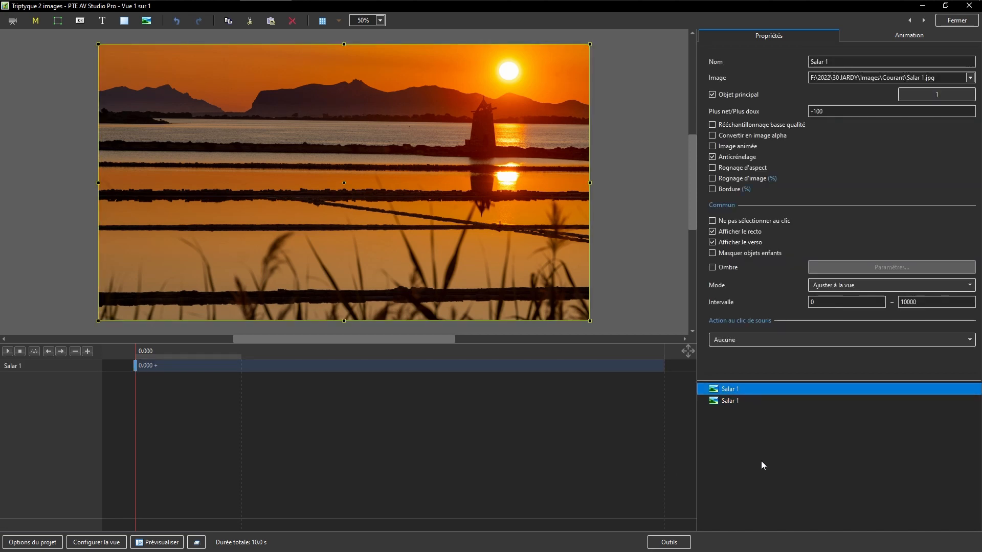
left_click(731, 434)
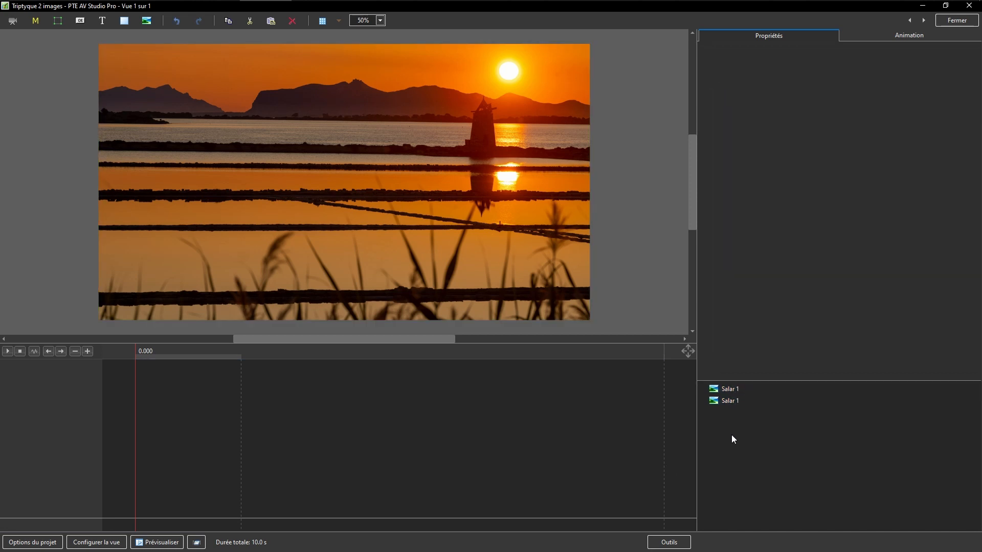
Add a frame named Fond and place it between the two Salar 1 images in the object order
left_click(57, 21)
double_click(846, 62)
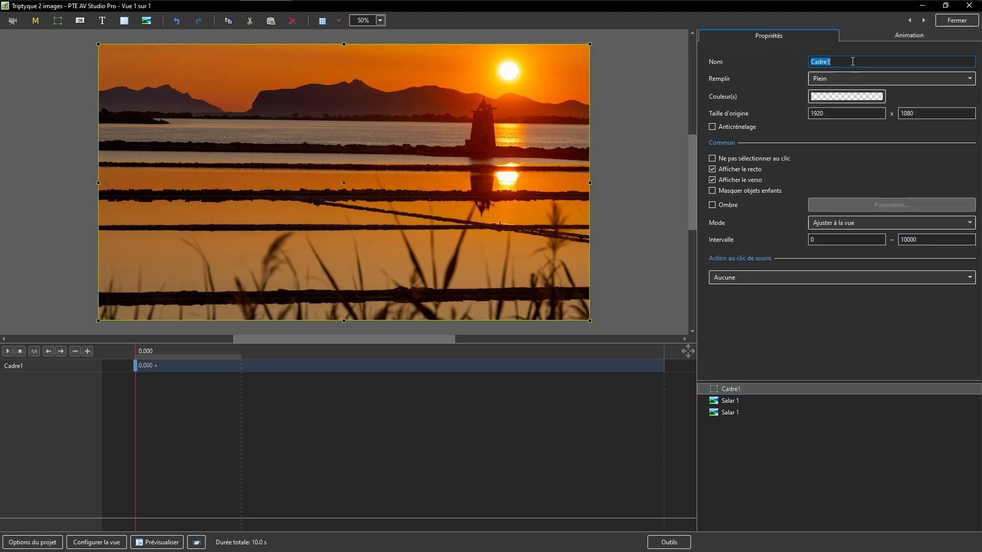
type("Fond")
key("ctrl+Down")
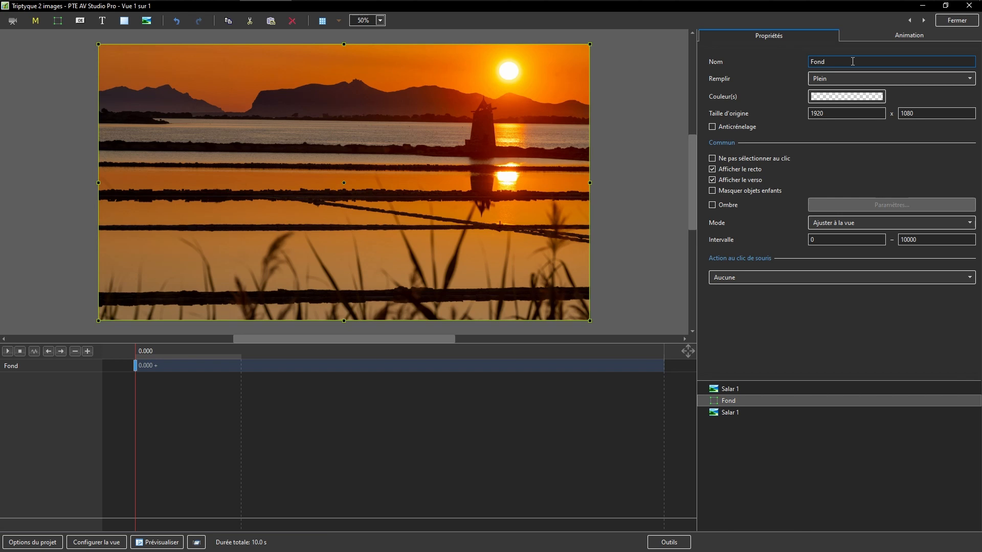
Cut the lowest Salar 1 image and paste it as a child of the Fond frame
left_click(720, 413)
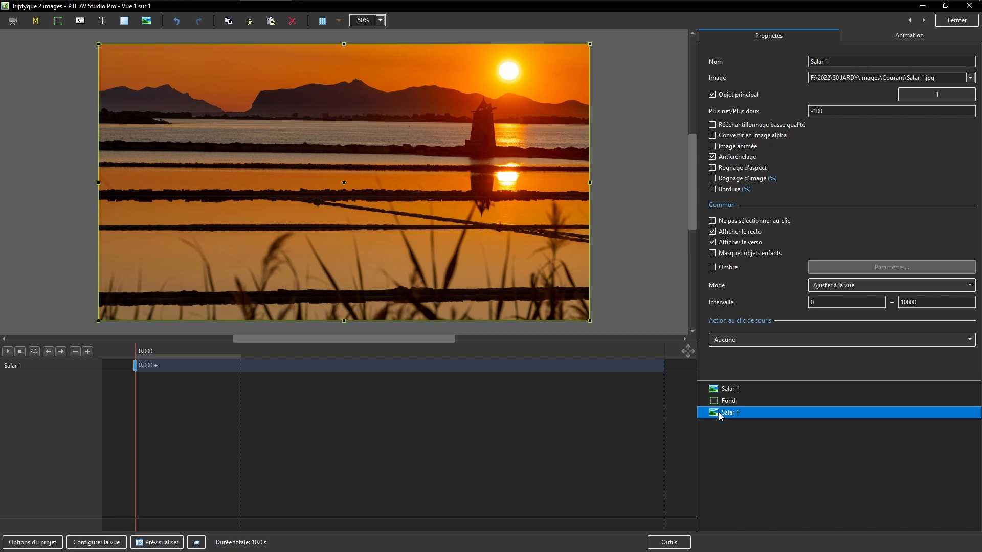
key("Delete")
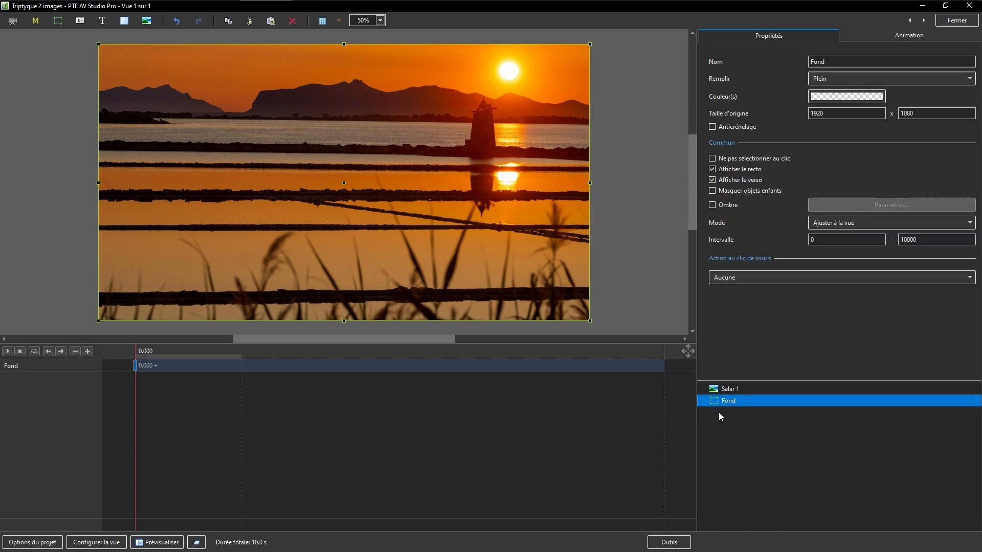
key("ctrl+z")
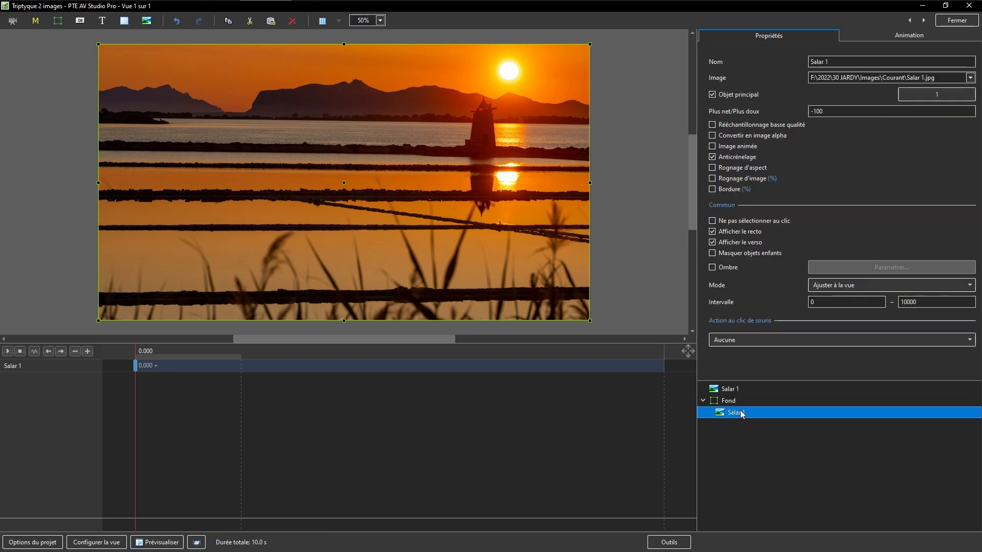
Set the mode of the Fond frame and of its child Salar 1 image to Recouvrir la vue
left_click(726, 402)
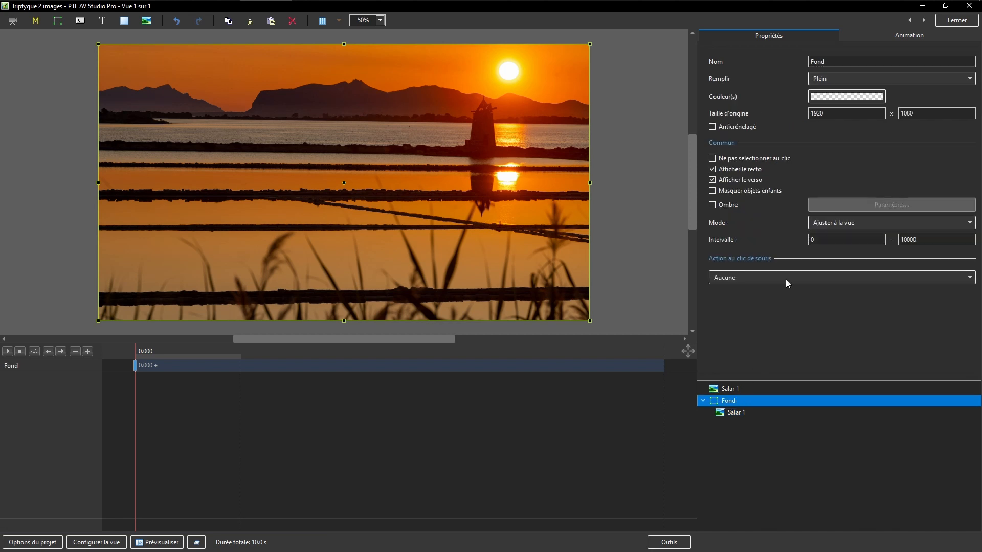
left_click(969, 223)
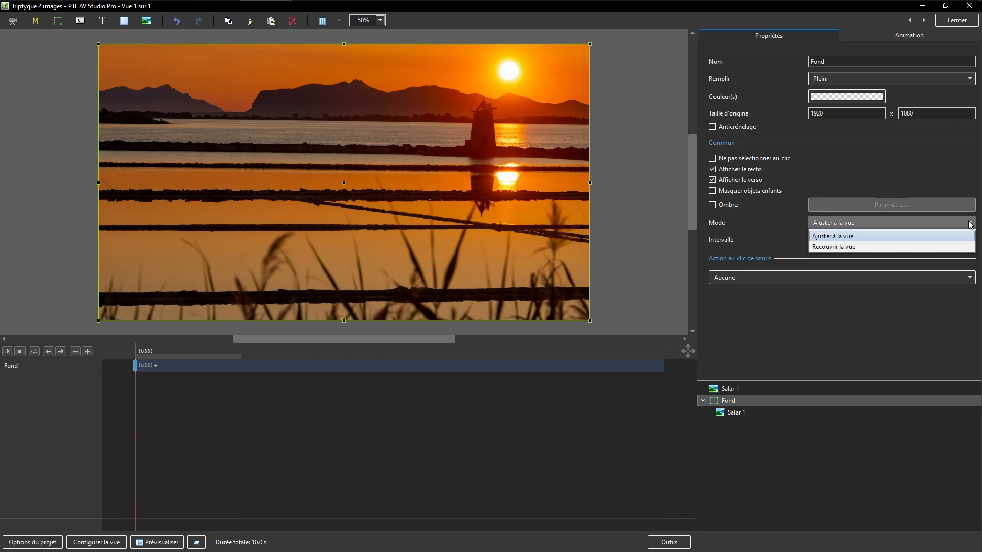
left_click(832, 247)
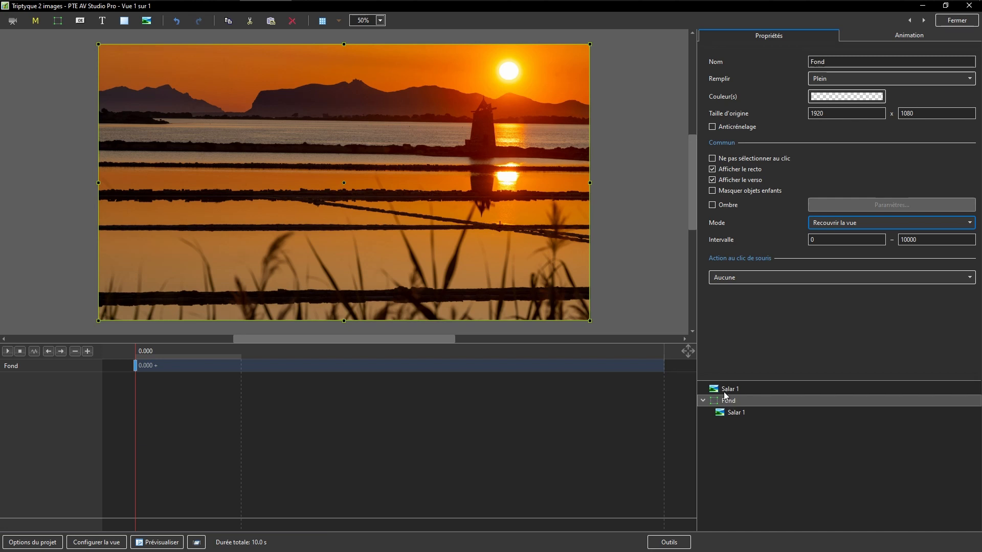
left_click(732, 413)
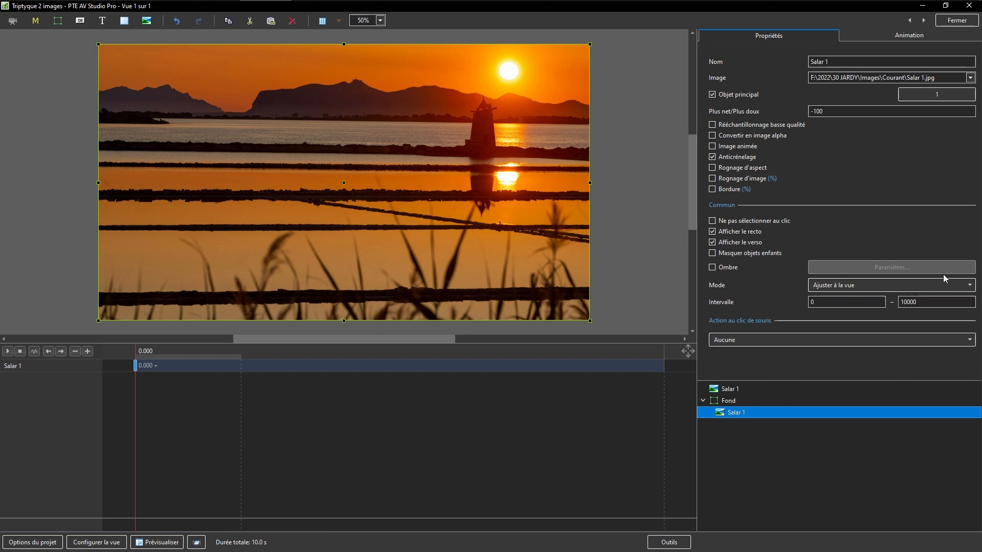
left_click(971, 287)
left_click(909, 308)
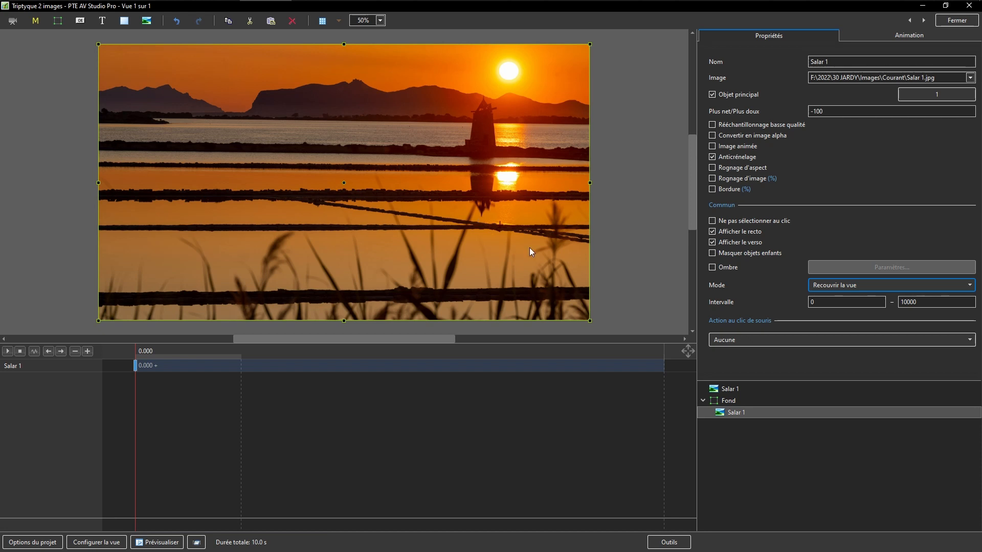
Set the zoom of the topmost Salar 1 image to 90%
left_click(728, 403)
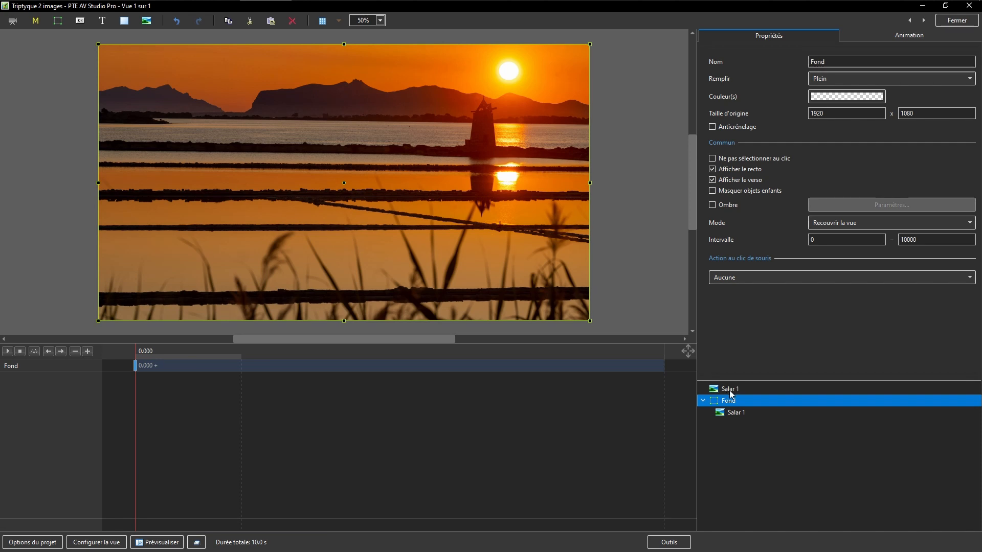
left_click(730, 389)
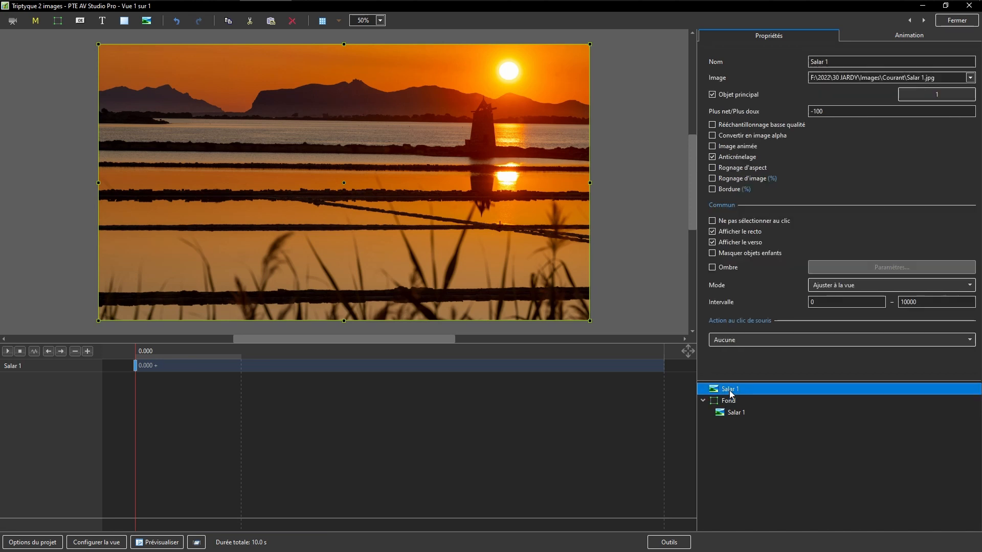
left_click(892, 36)
double_click(741, 106)
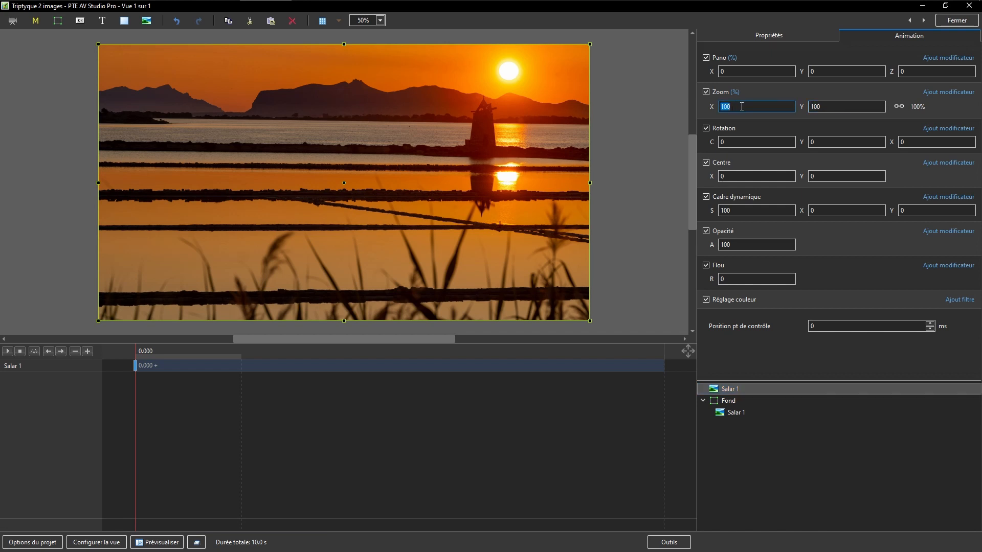
type("90")
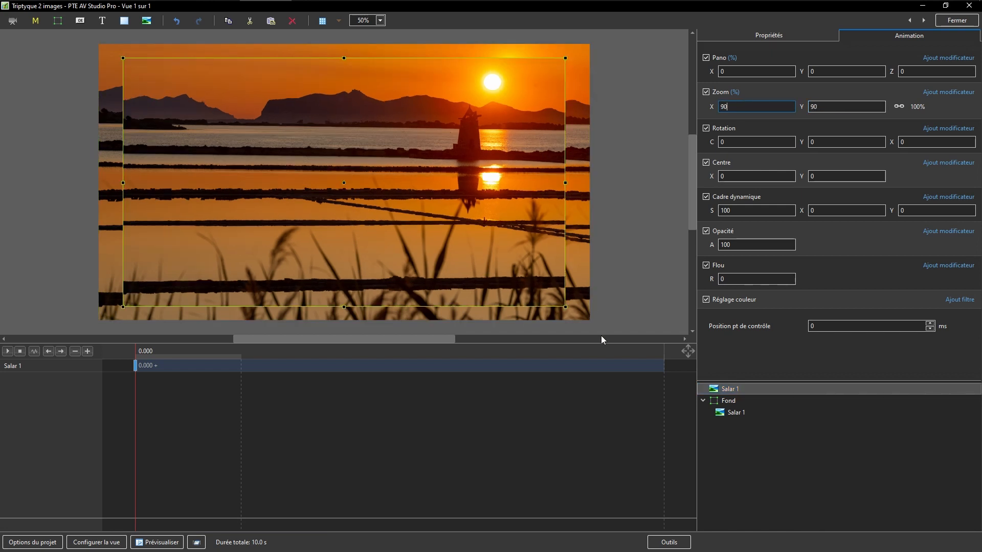
Set the zoom of the Salar 1 image inside Fond to 111% and its blur to 200
left_click(727, 413)
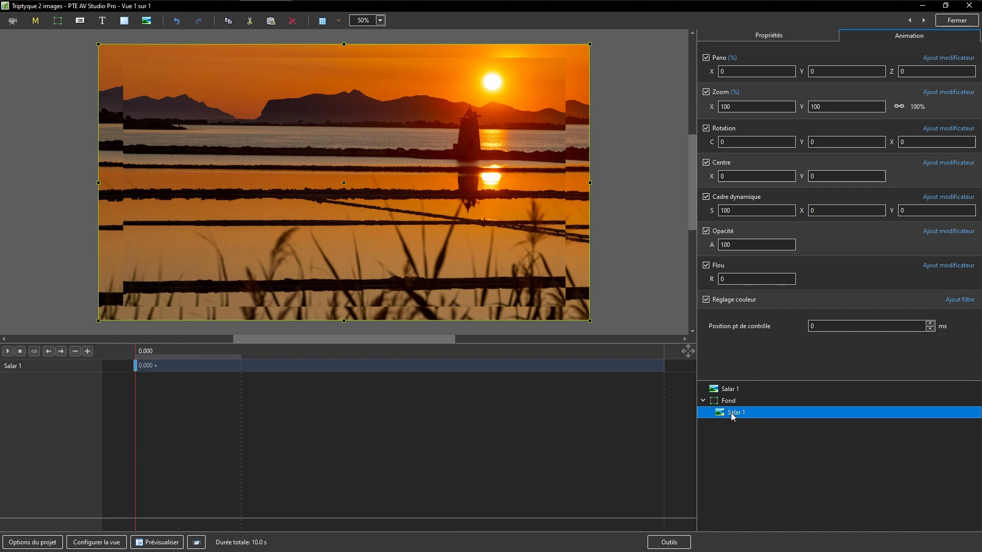
left_click(725, 106)
left_click(722, 107)
double_click(737, 106)
type("111")
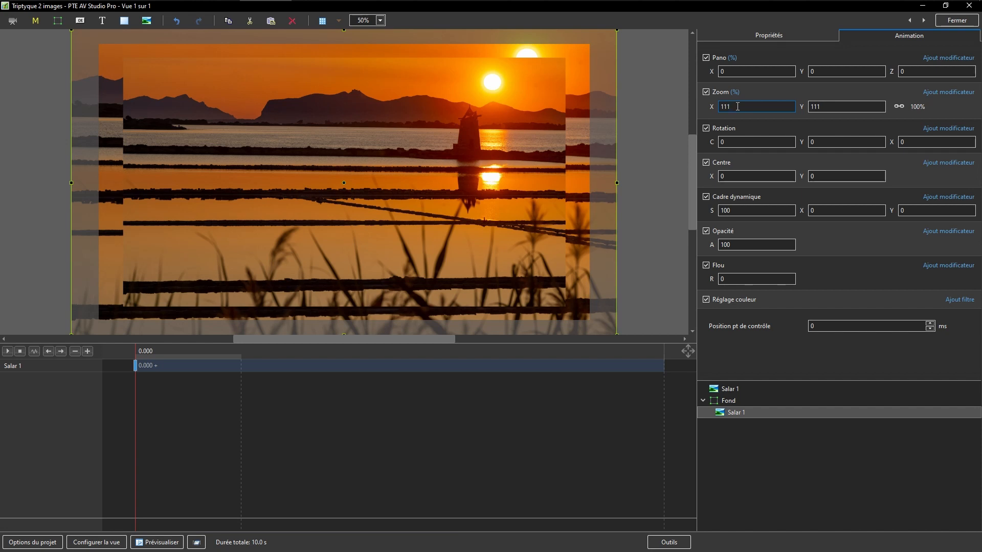
left_click(735, 280)
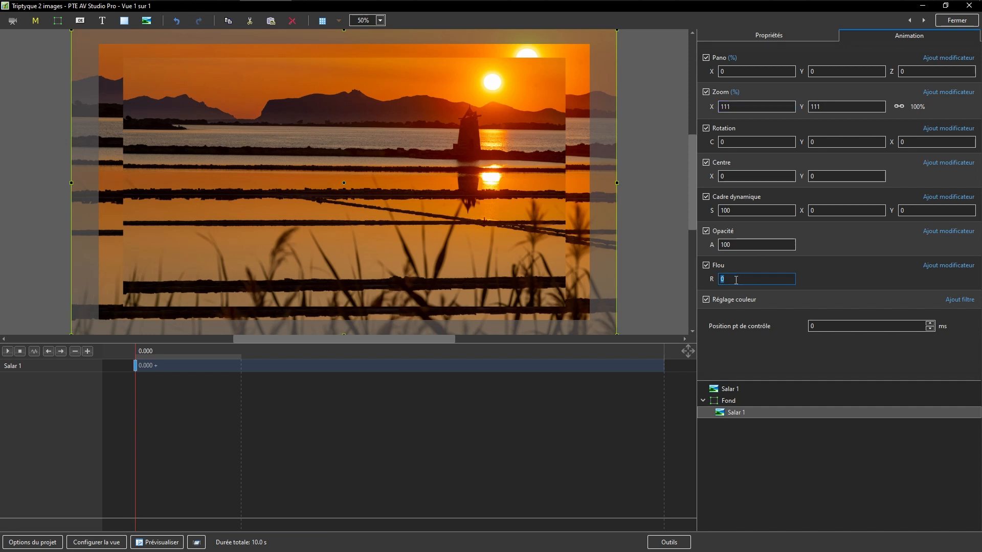
type("200")
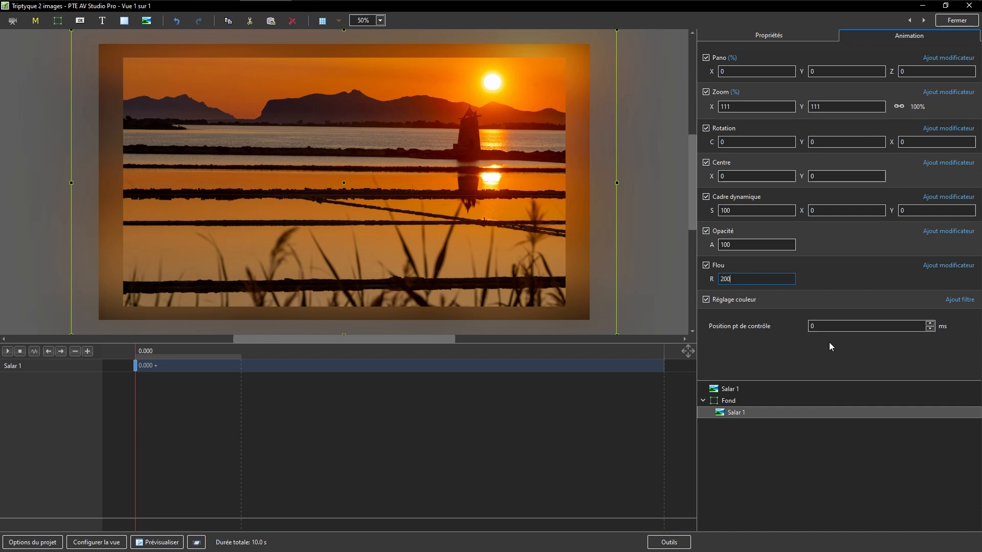
Add a Teinte / Saturation filter to the Salar 1 image inside Fond with Teinte -7, Saturation 77 and Luminosité 7
left_click(960, 300)
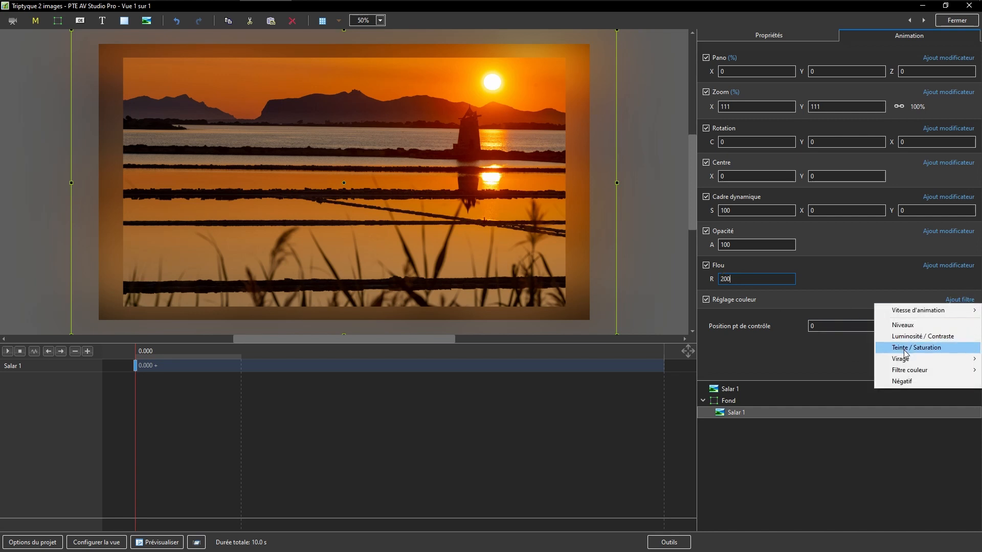
left_click(904, 349)
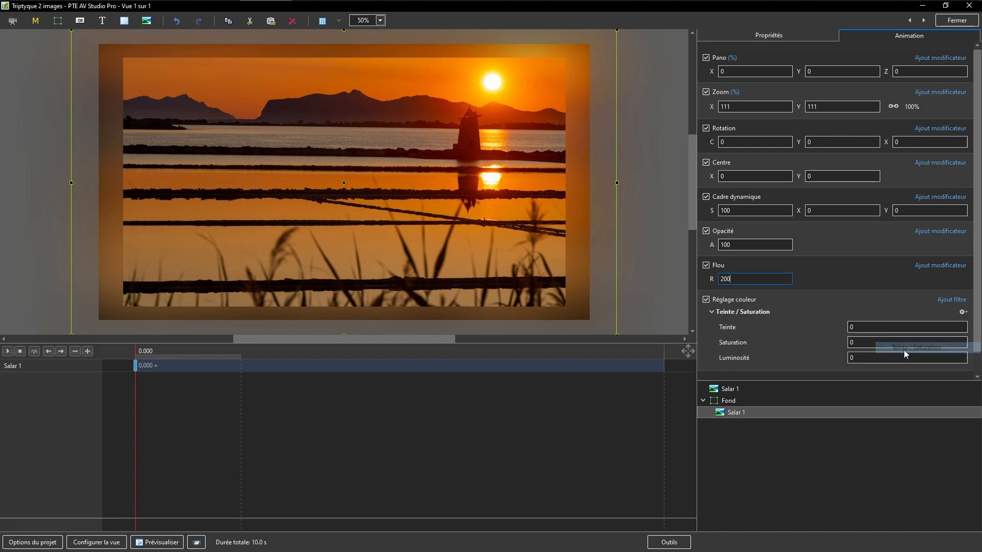
left_click(868, 327)
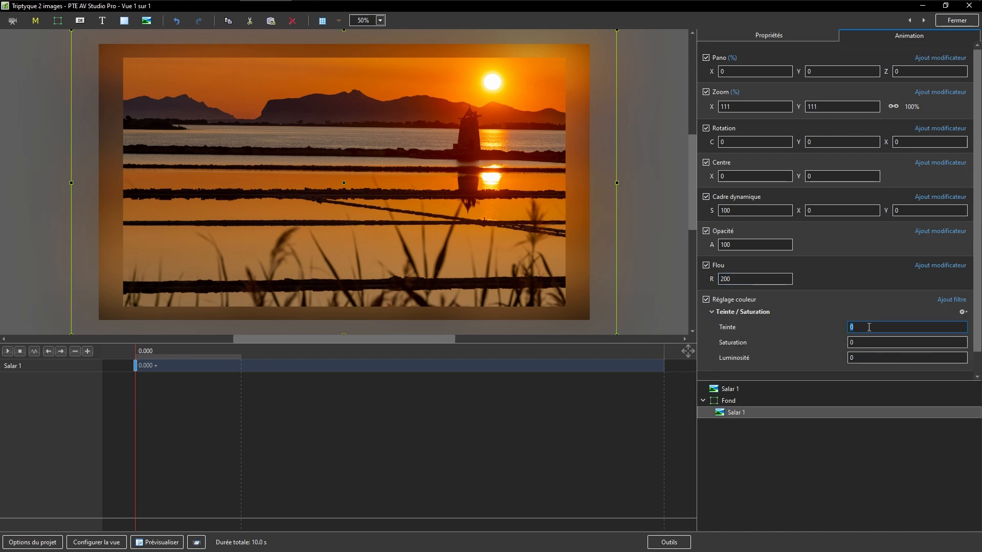
type("-7")
key("Tab")
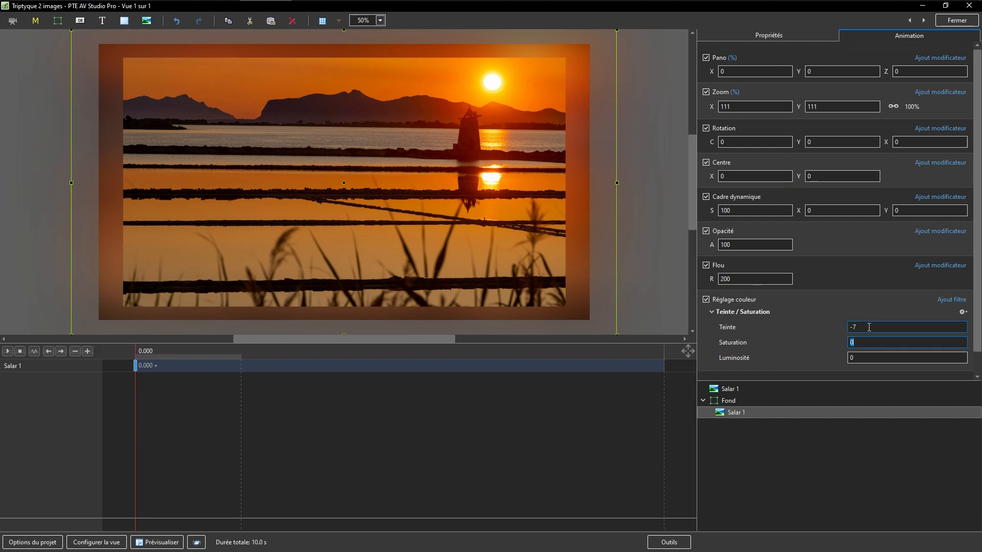
type("77")
key("Tab")
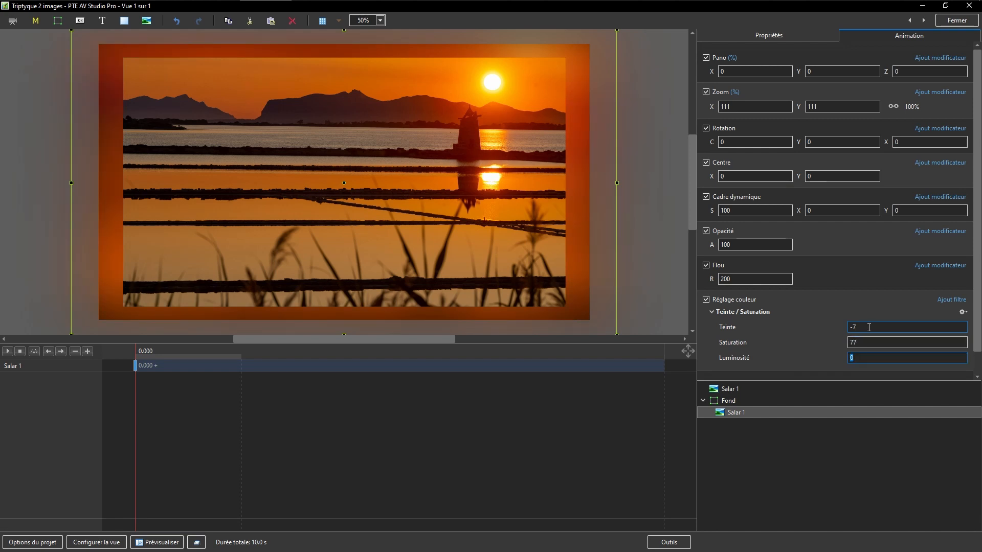
type("7")
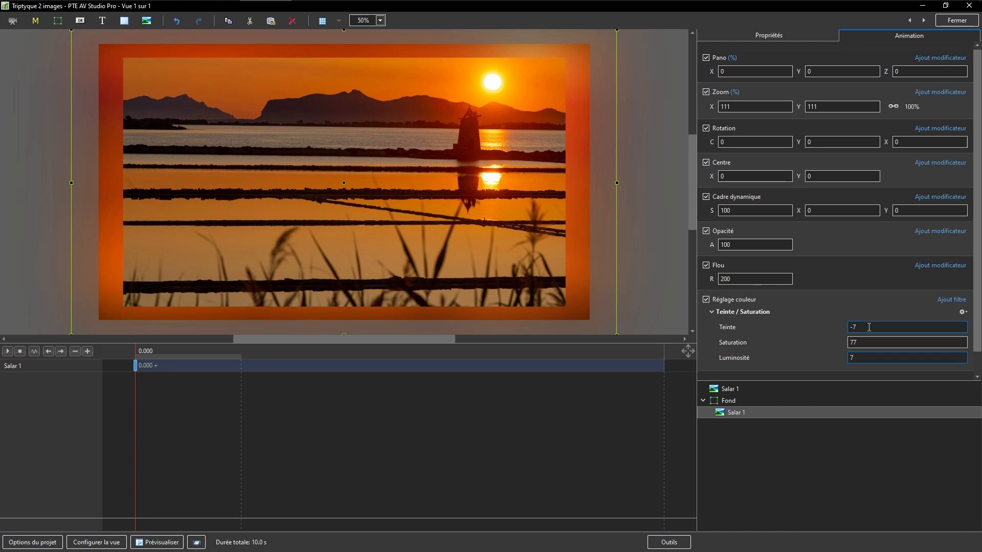
left_click(747, 432)
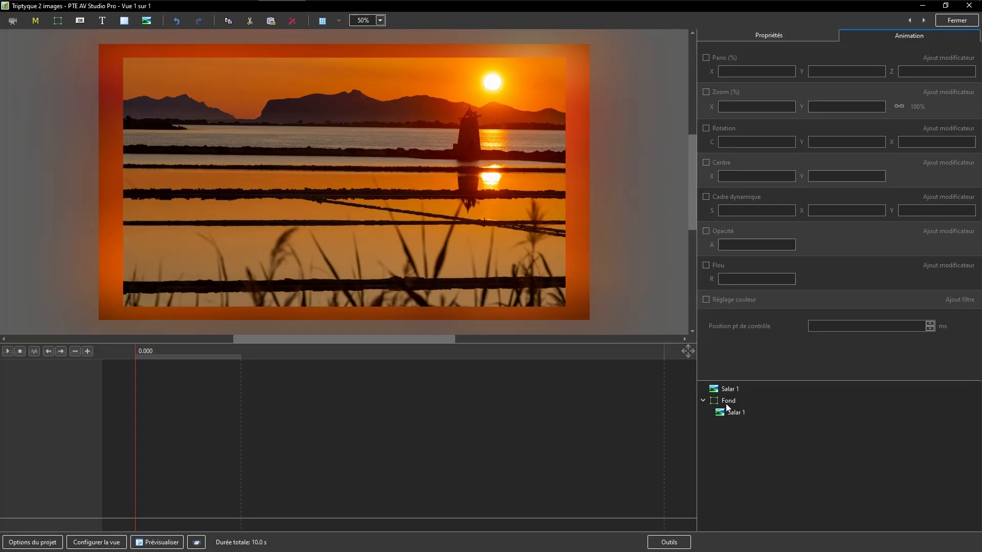
Disable Afficher le verso for the topmost Salar 1 image, keeping Afficher le recto enabled
left_click(724, 392)
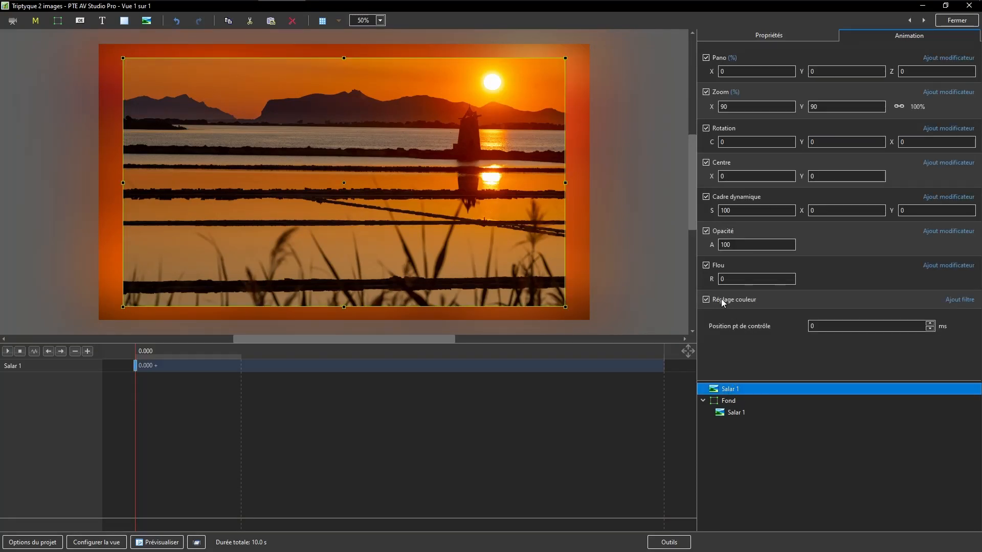
left_click(750, 34)
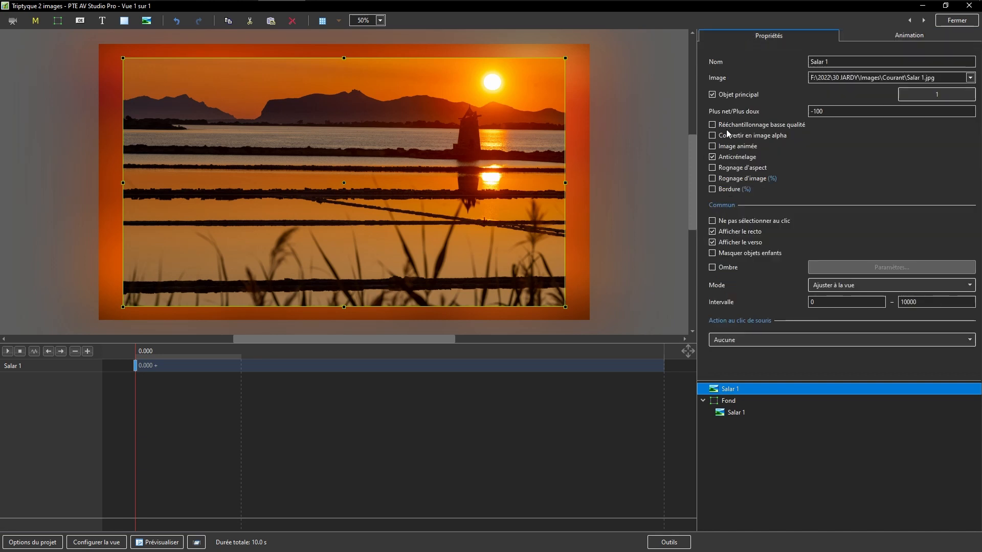
left_click(712, 233)
left_click(712, 233)
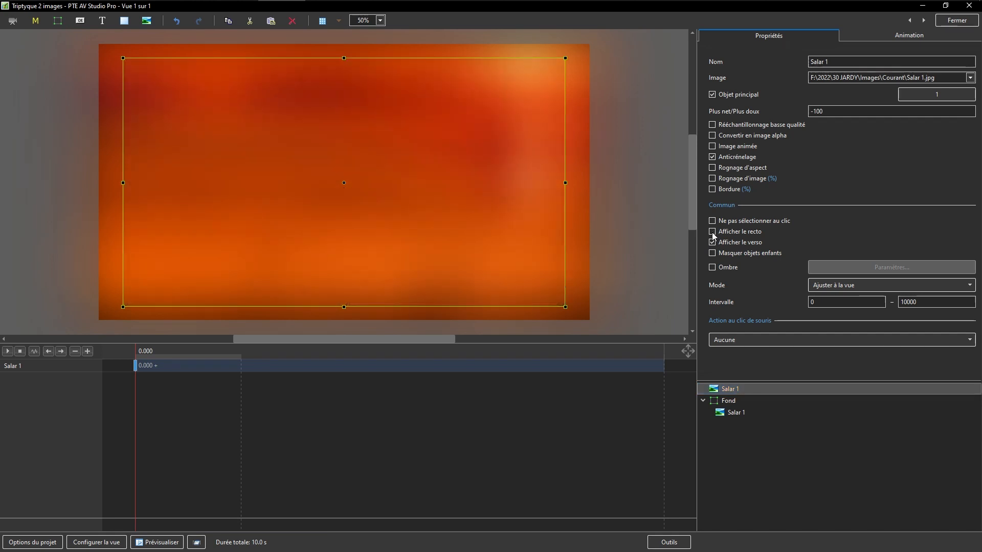
left_click(712, 234)
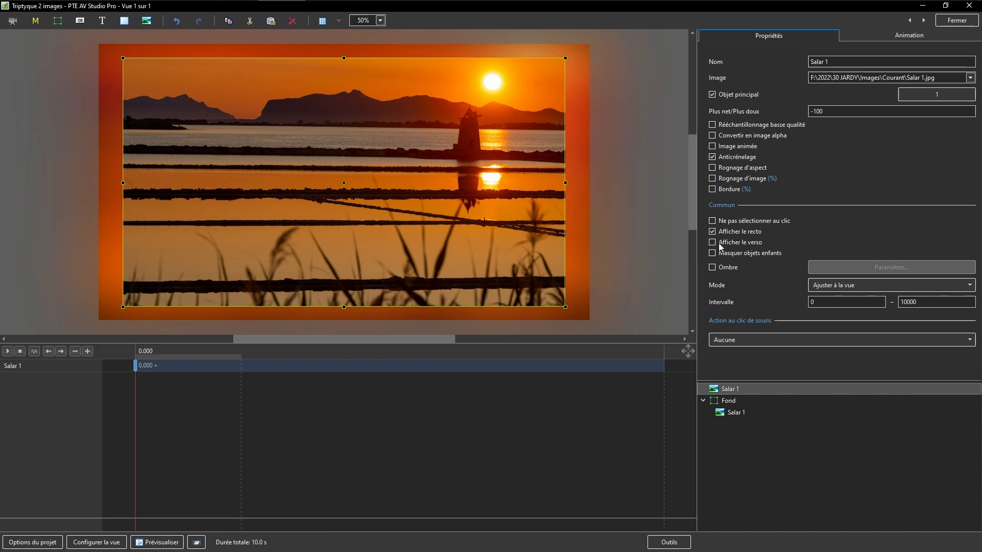
Test the Y rotation of the topmost Salar 1 image, restore it to 0 and deselect the image
left_click(887, 37)
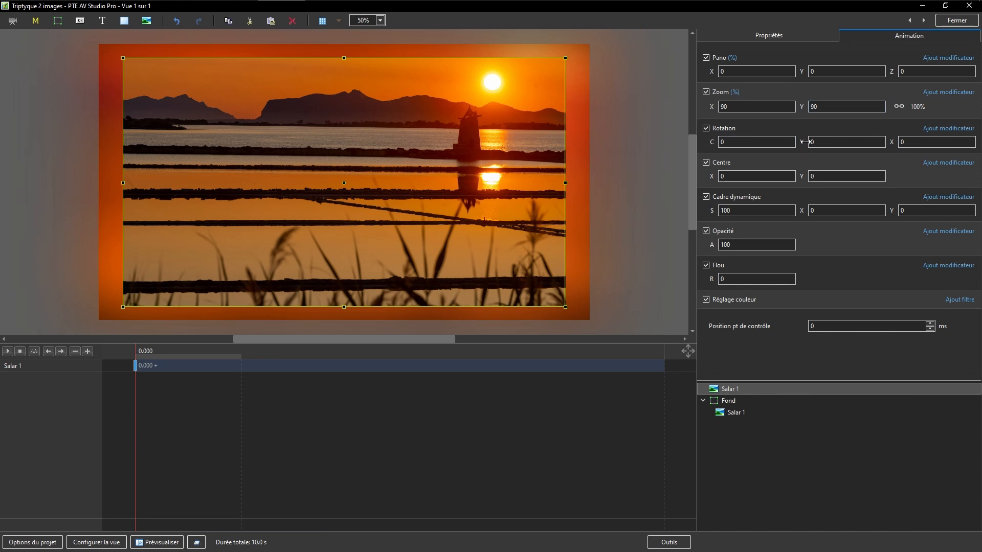
mouse_move(806, 142)
left_mouse_down()
mouse_move(900, 131)
mouse_move(803, 143)
left_mouse_up()
left_click(729, 455)
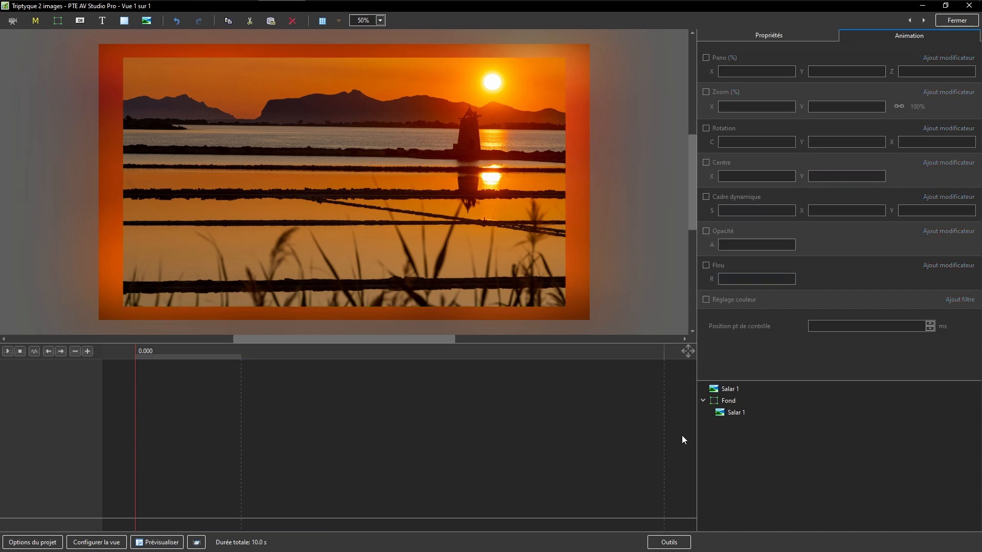
Add a new frame above the Salar 1 image and name it Volet
left_click(63, 20)
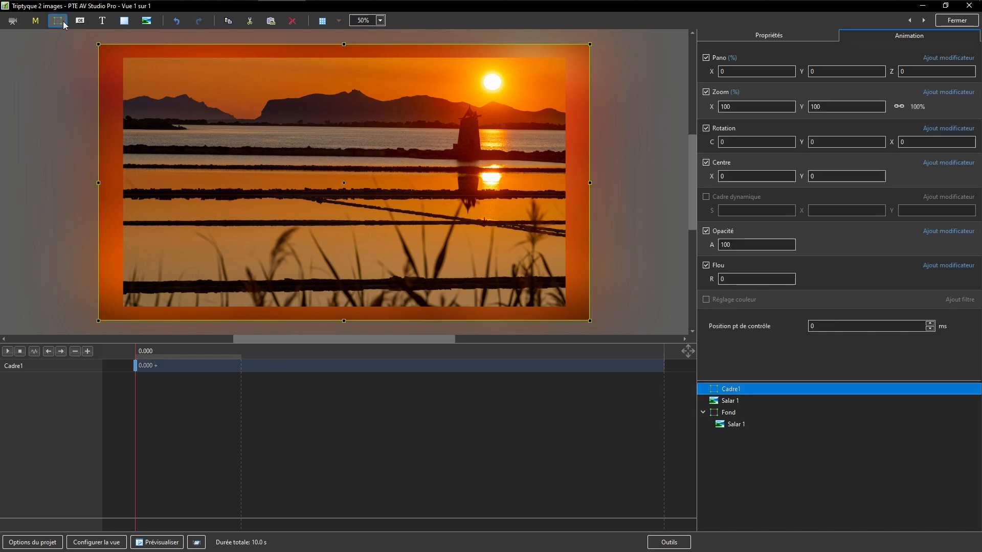
left_click(715, 35)
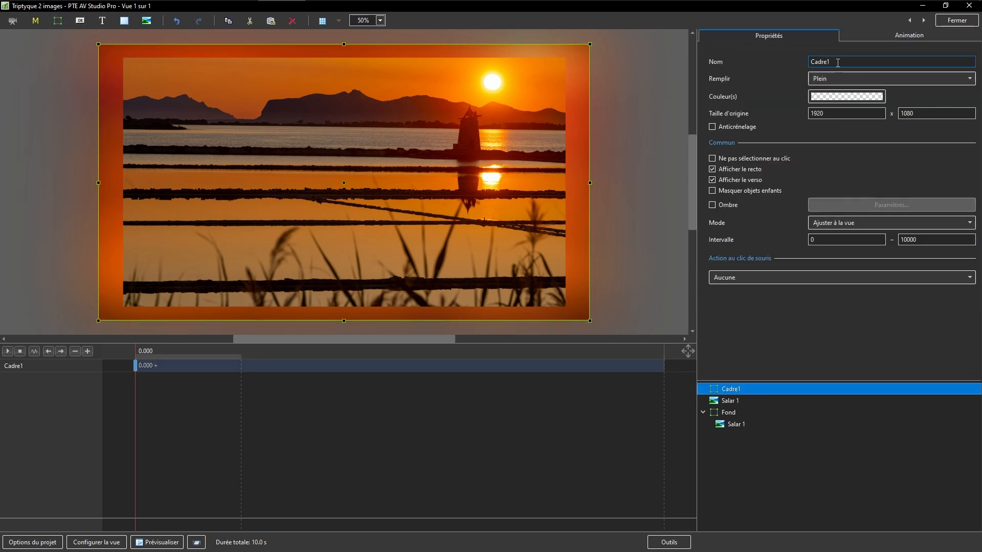
double_click(846, 63)
type("Volet")
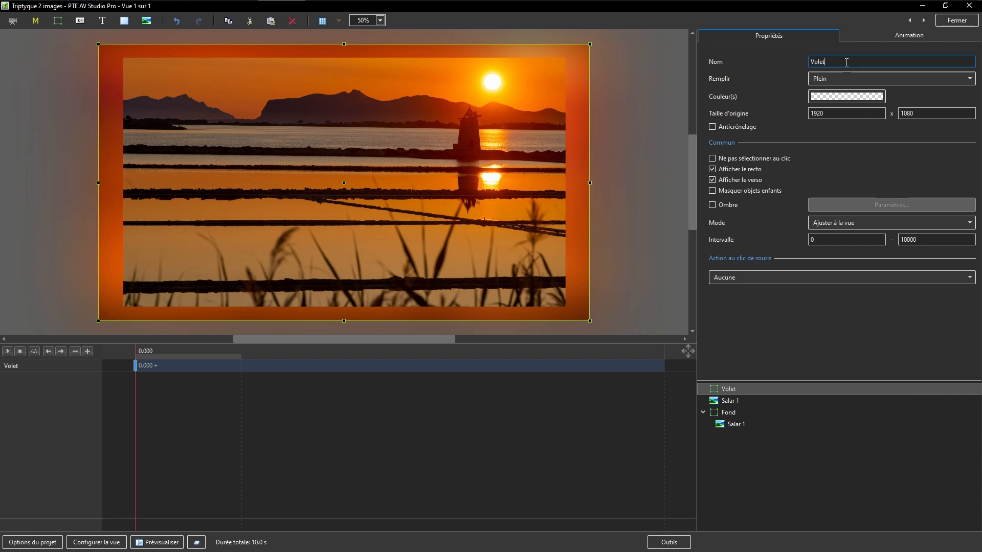
Cut the standalone Salar 1 image and paste it as a child of the Volet frame
left_click(730, 402)
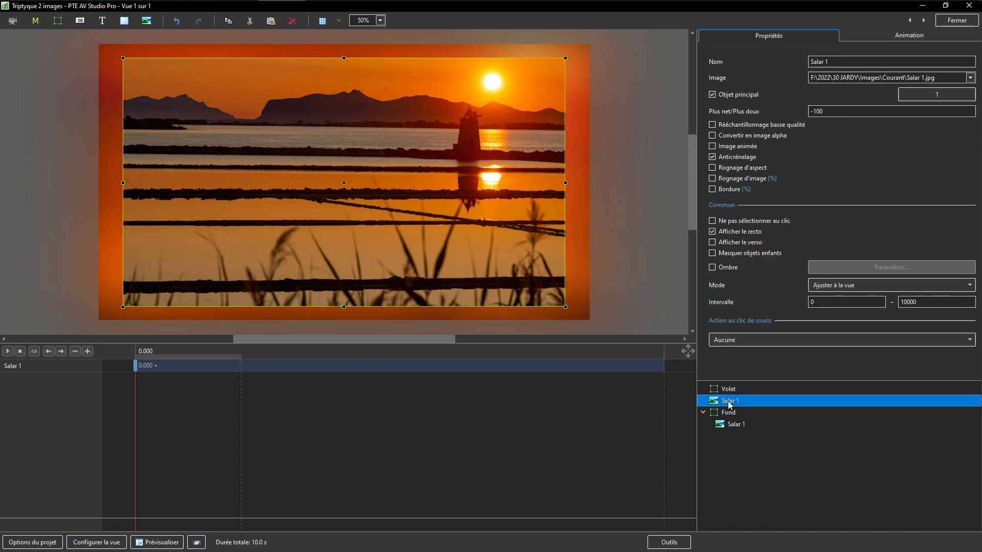
key("Delete")
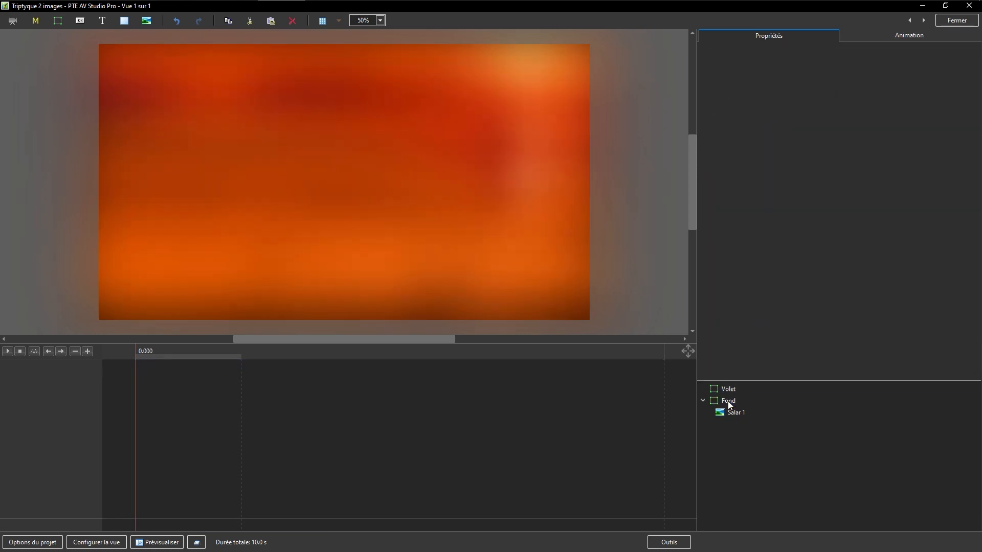
left_click(735, 388)
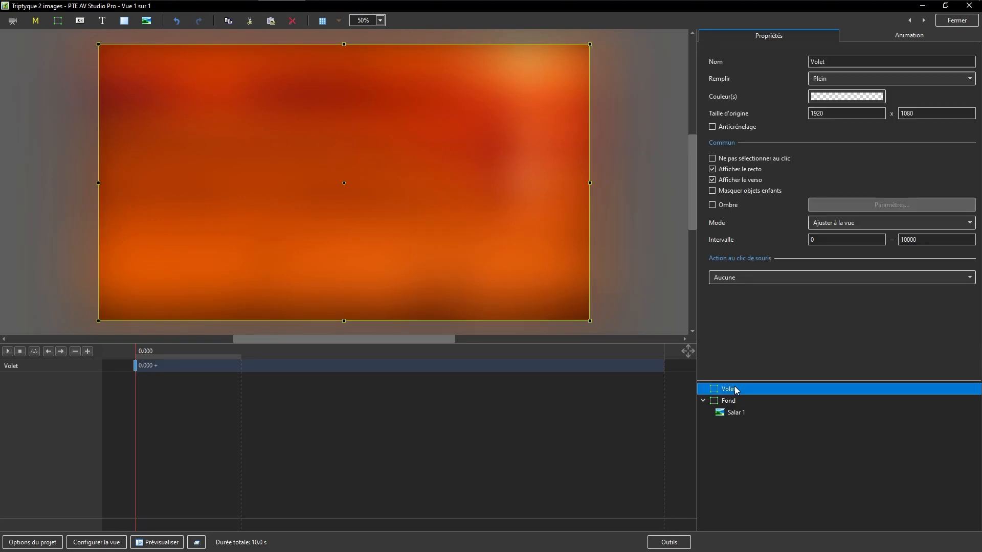
key("ctrl+v")
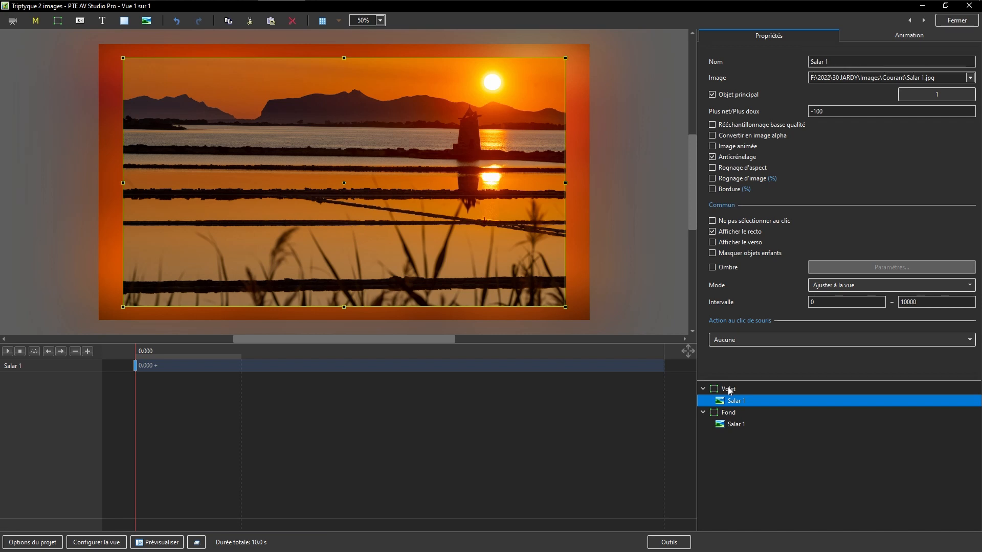
Test the Volet frame's Y rotation with its single child image and return it to 0
left_click(729, 389)
left_click(878, 37)
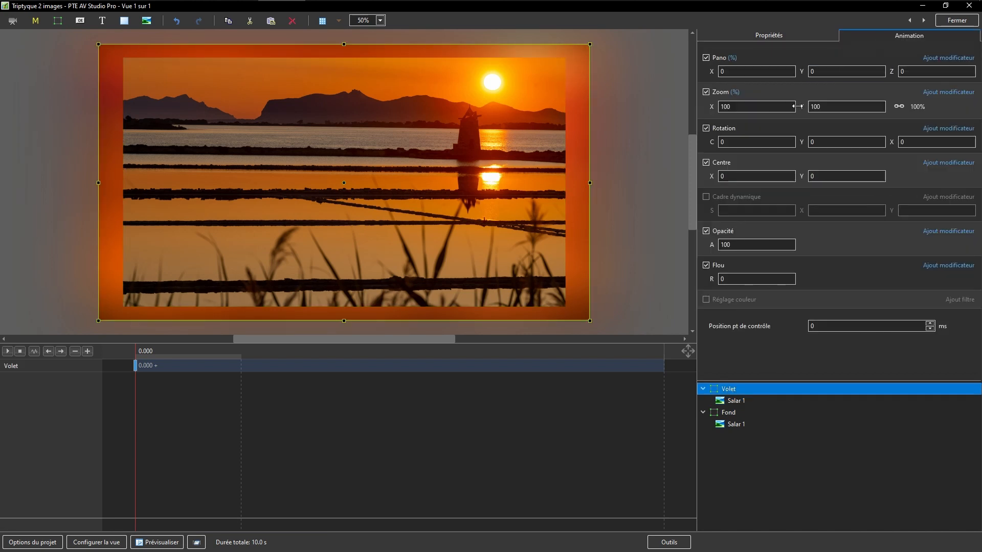
mouse_move(798, 145)
left_mouse_down()
mouse_move(903, 136)
mouse_move(799, 142)
left_mouse_up()
Copy the Salar 1 image inside Volet and paste the duplicate into the same frame
left_click(731, 401)
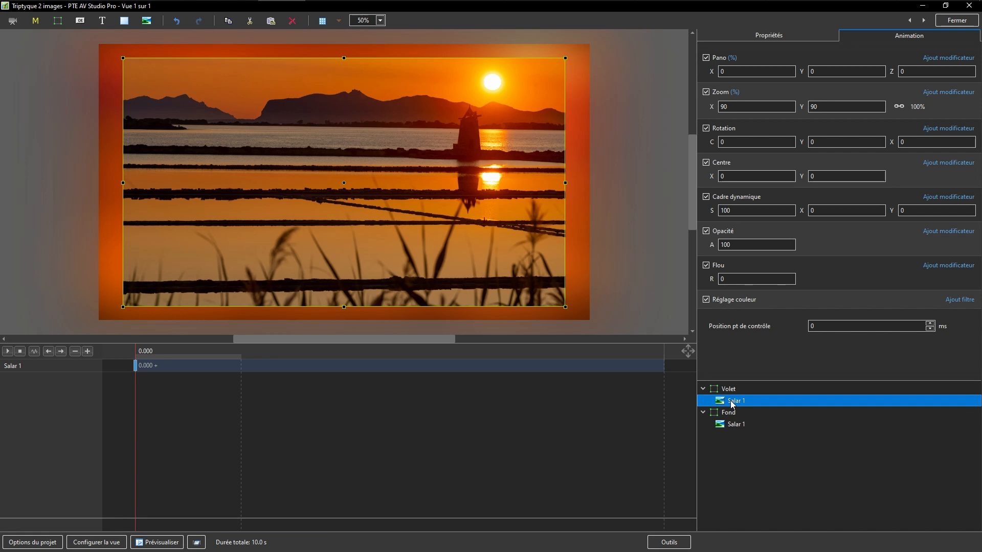
left_click(730, 390)
key("ctrl+v")
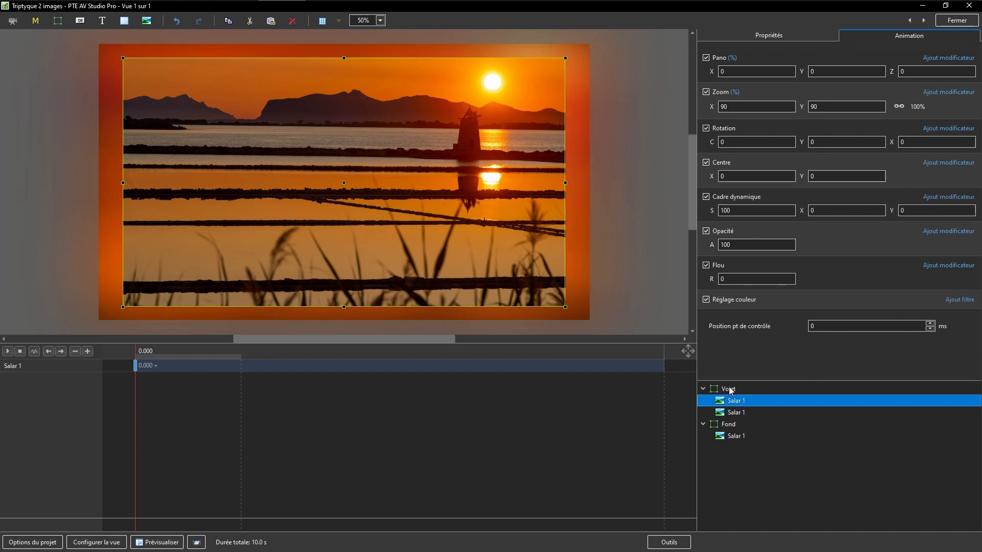
Set the main object index of the upper Salar 1 image in Volet to 2
left_click(737, 37)
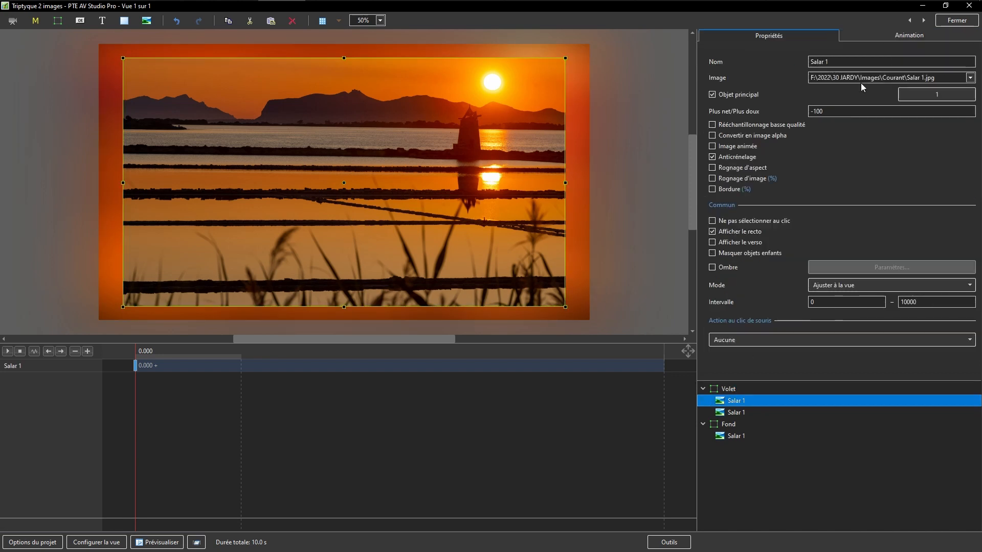
left_click(931, 99)
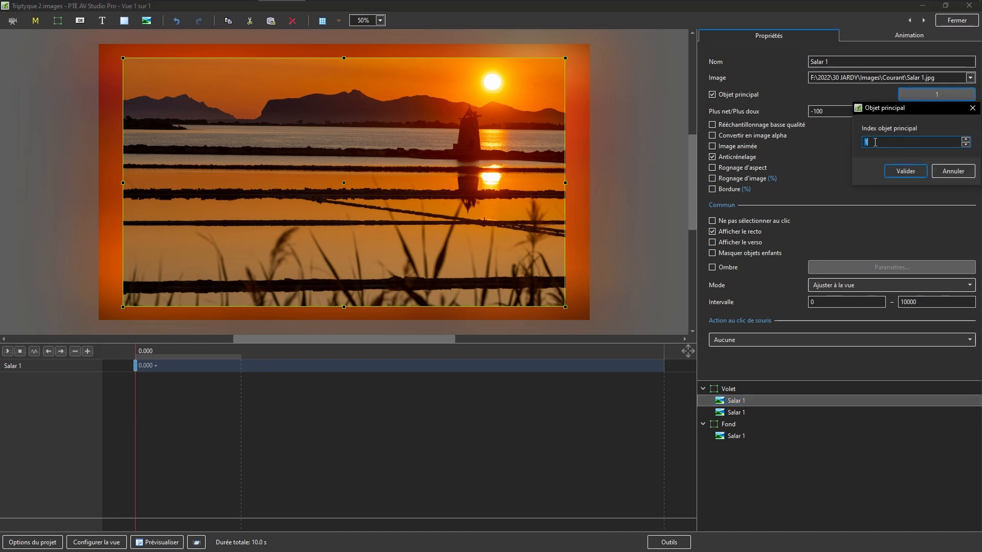
scroll(875, 142, "up", 2)
left_click(903, 173)
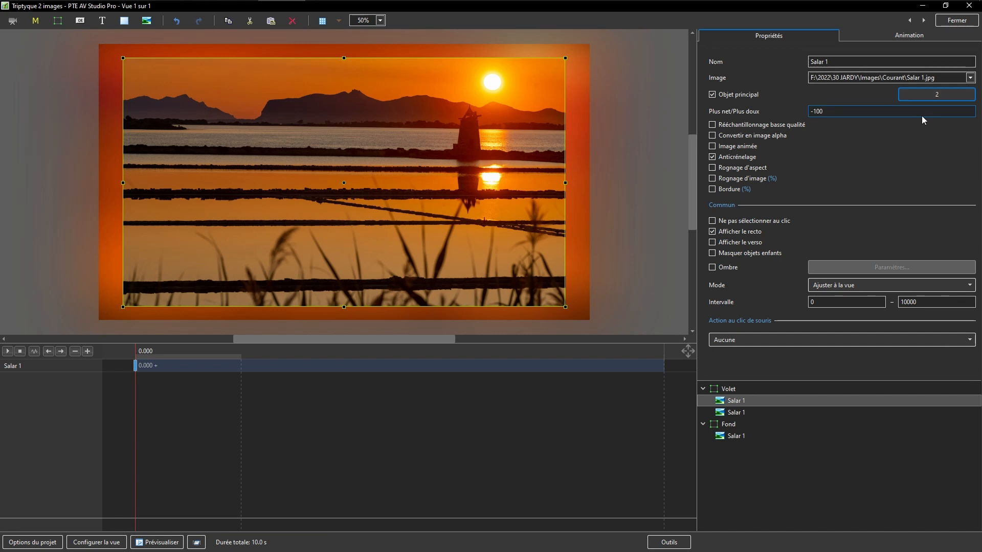
Change the upper Volet image's file to Salar 2.jpg and set its Y rotation to -180
left_click(924, 78)
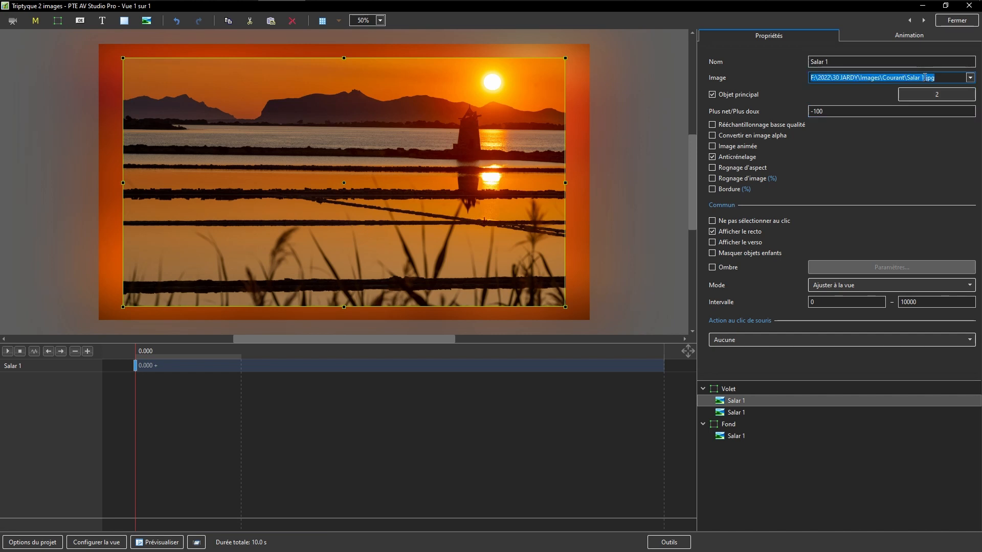
left_click(924, 78)
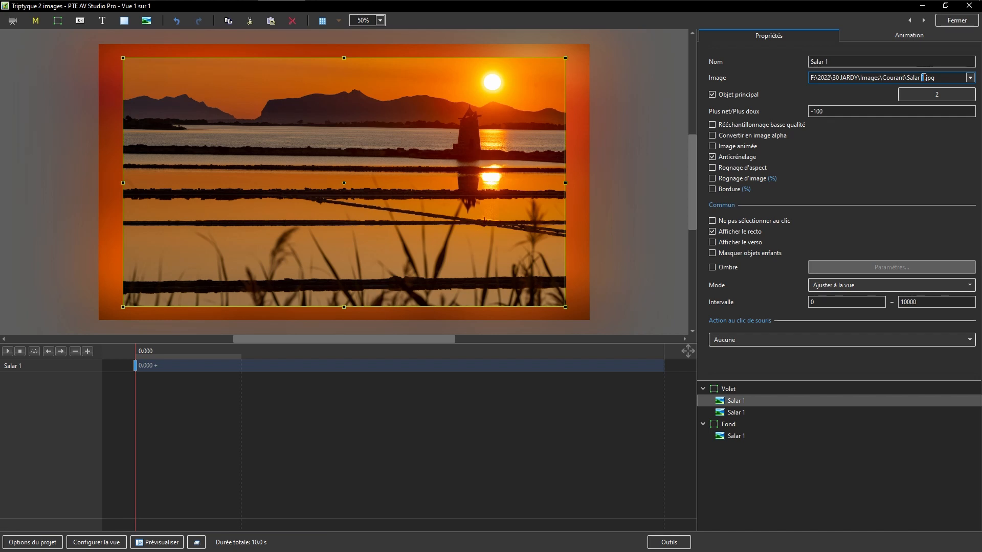
key("Delete")
type("2")
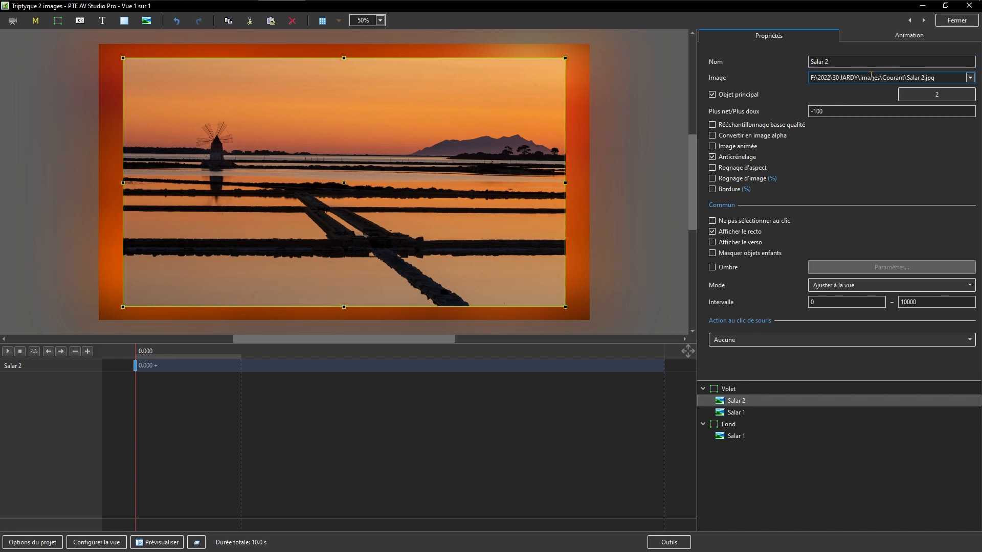
left_click(887, 36)
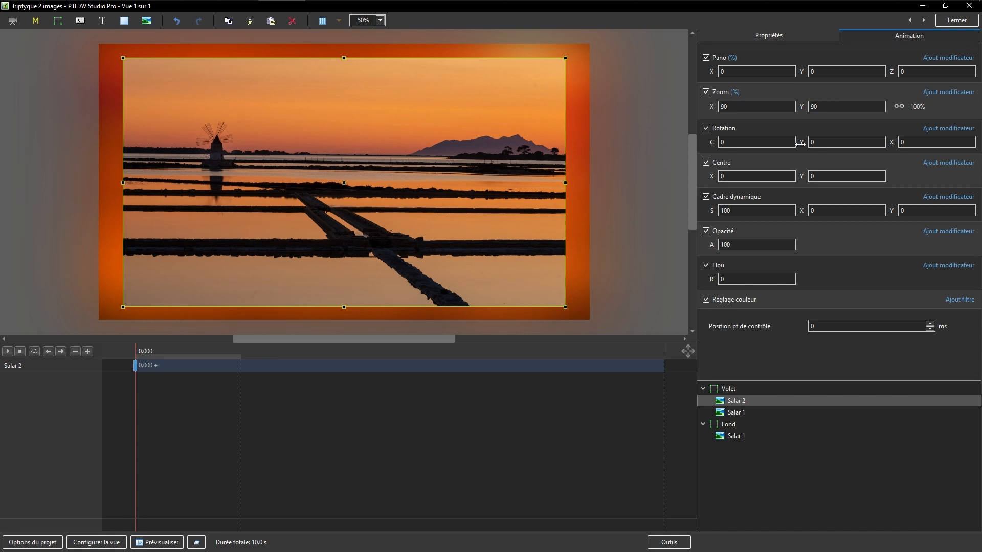
left_click_drag(802, 142, 711, 156)
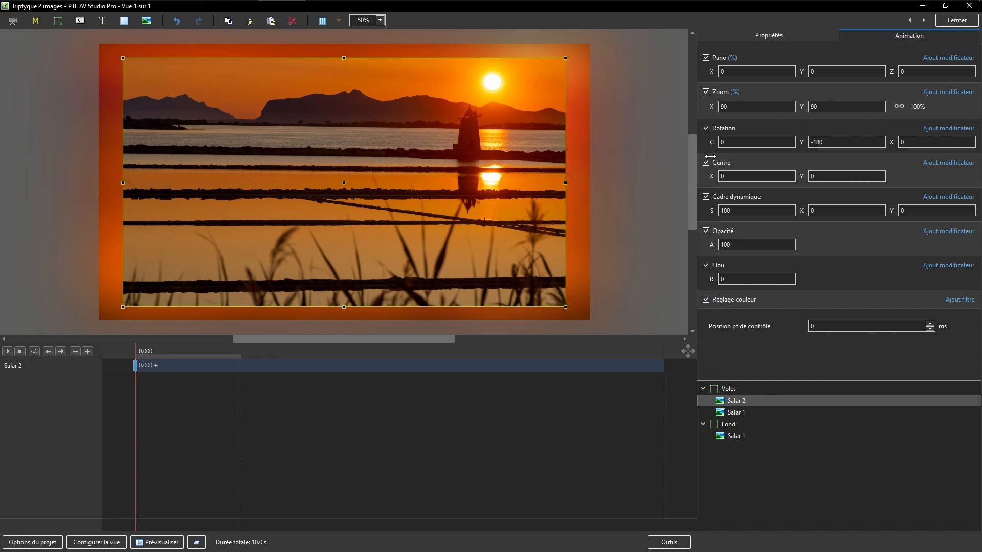
Rotate the Volet frame about Y to check both of its faces, and reset the rotation to 0
left_click(721, 388)
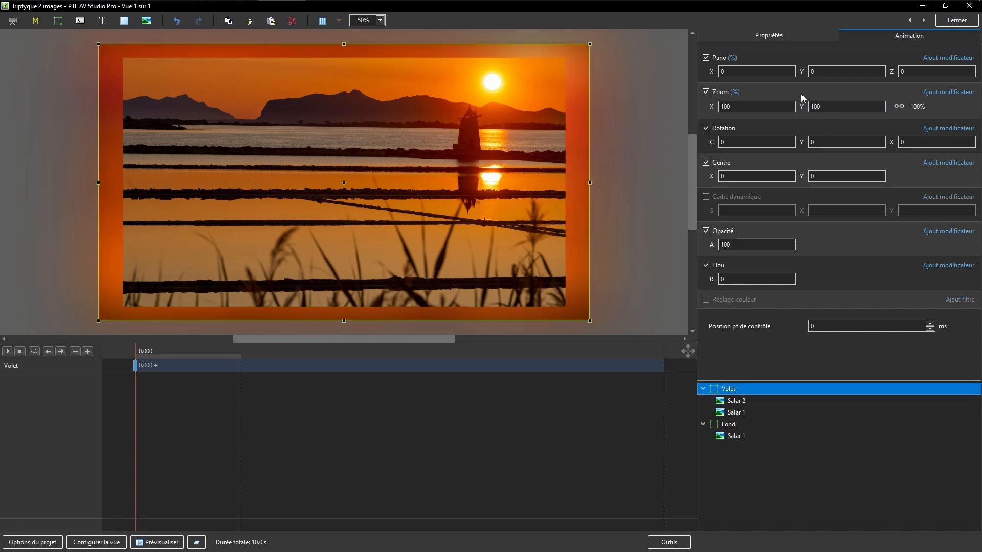
left_click_drag(802, 142, 859, 138)
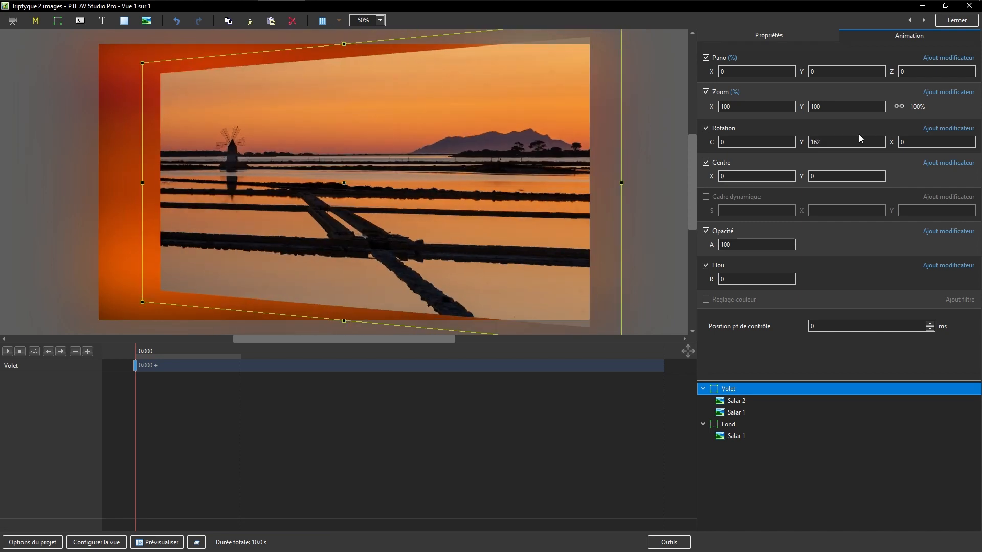
double_click(804, 143)
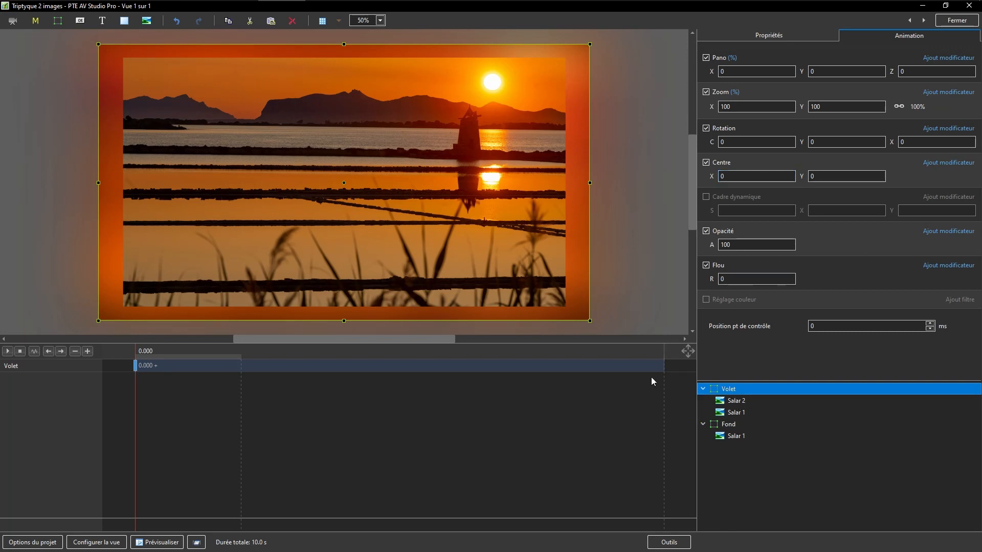
Add a control point to the Volet frame's timeline and set its position to 4000 ms
left_click_drag(137, 408, 201, 411)
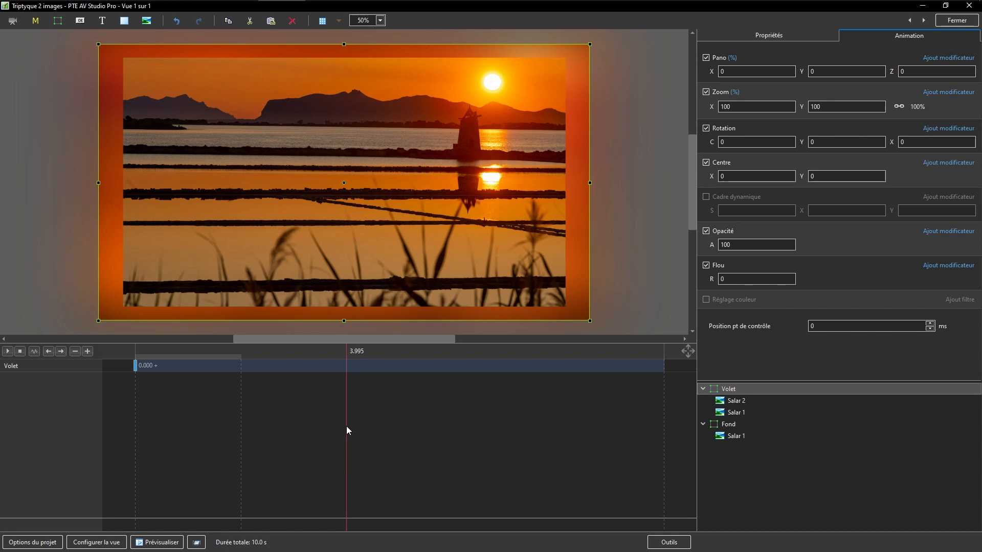
left_click(88, 351)
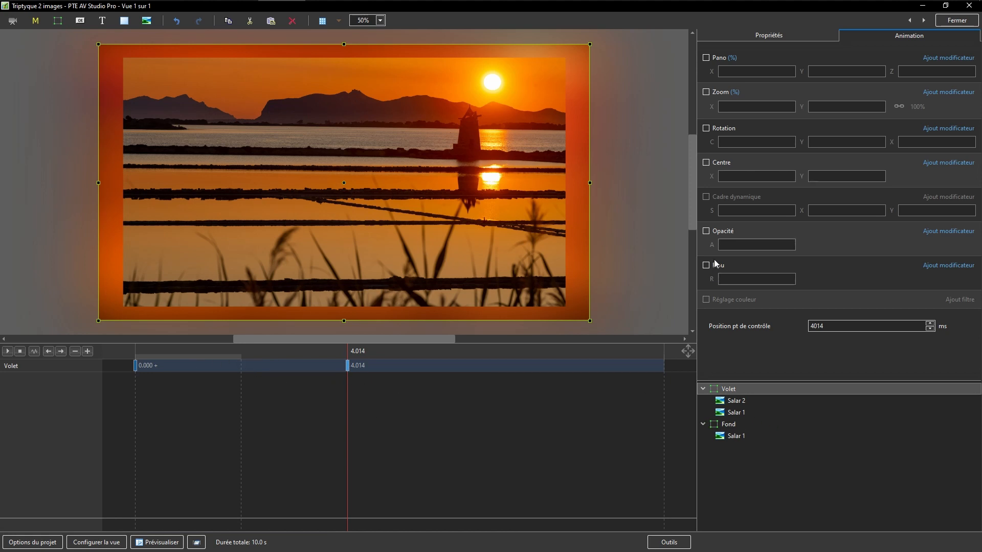
double_click(843, 326)
type("4000")
Enable rotation at Volet's 4000 ms control point and give it the Douce animation speed
left_click(706, 128)
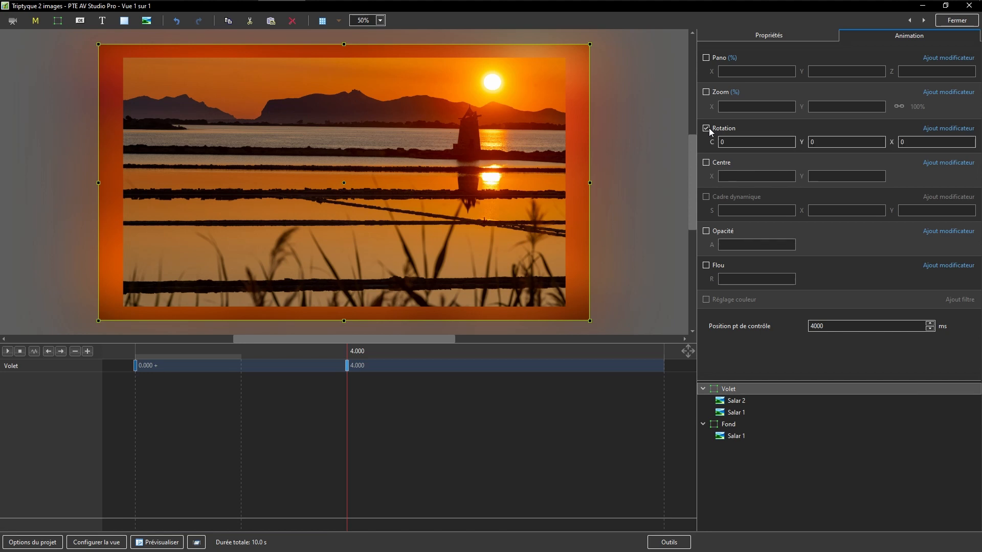
left_click(950, 128)
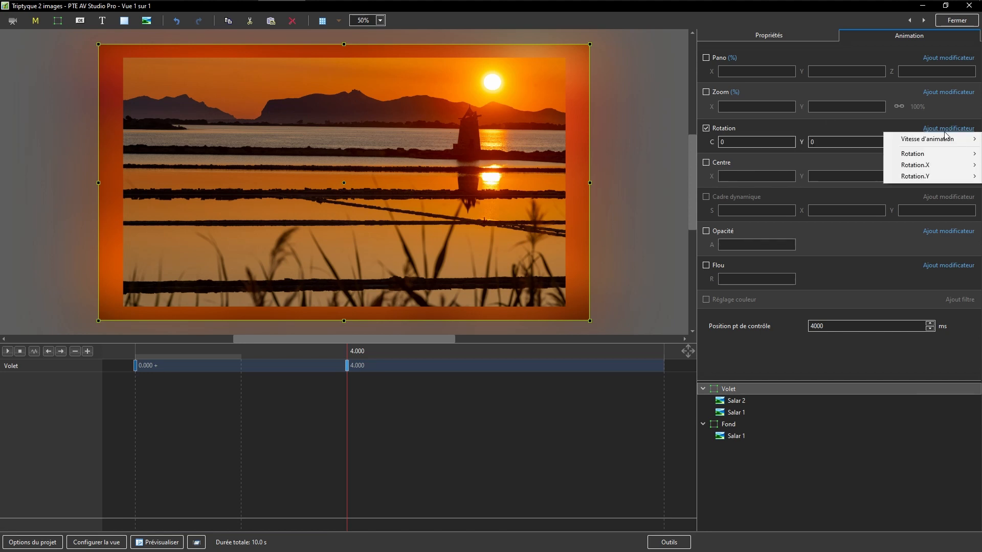
mouse_move(937, 143)
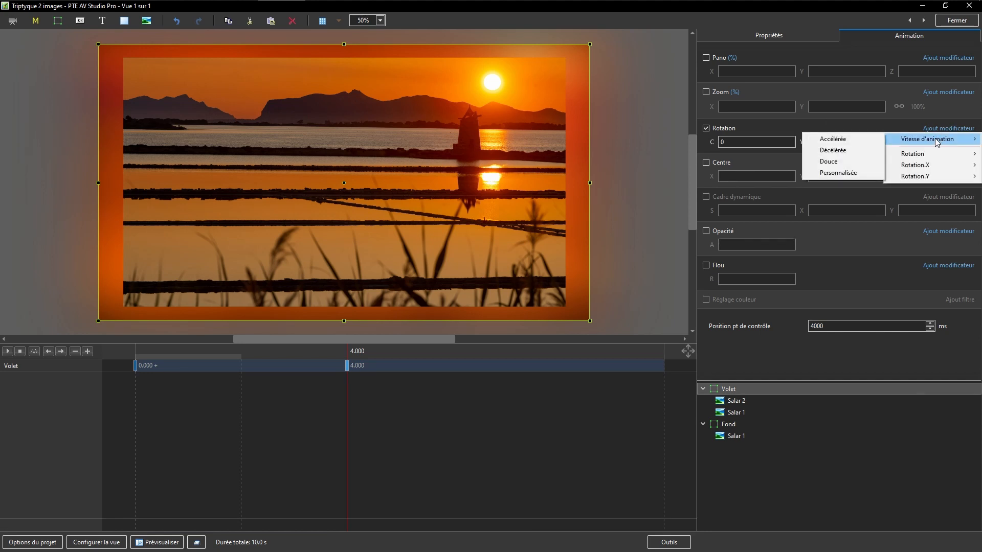
left_click(836, 162)
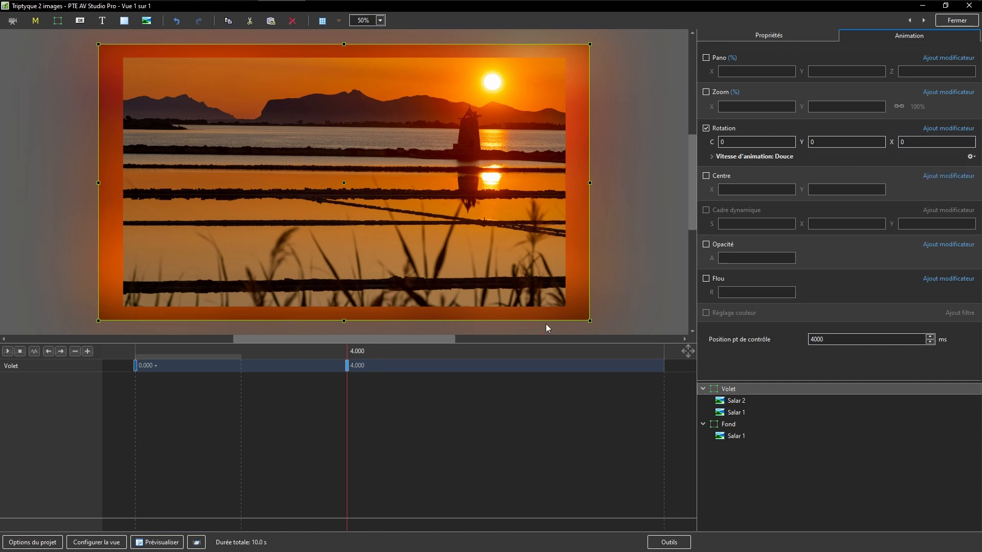
Add another control point to the Volet frame and set its position to 6000 ms
left_click_drag(345, 440, 455, 444)
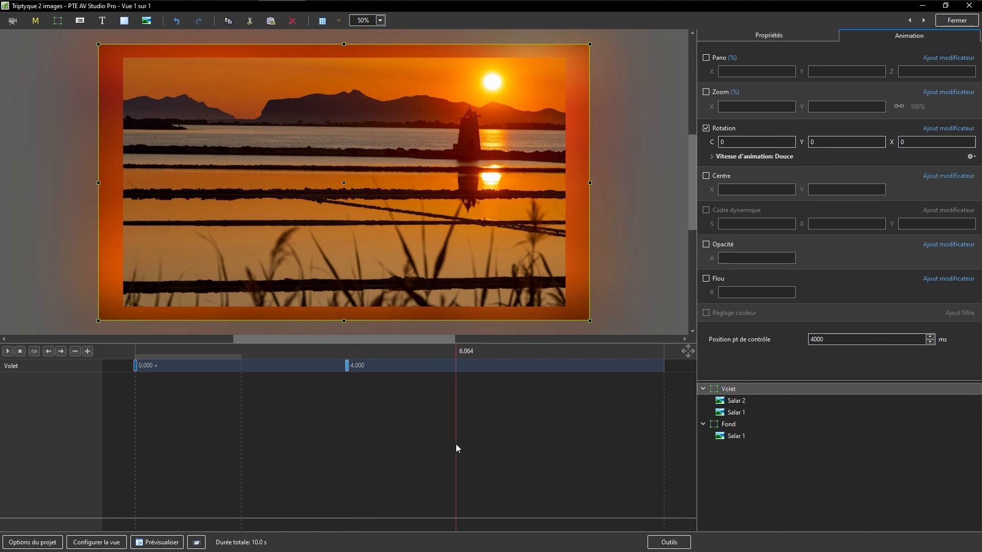
left_click(88, 352)
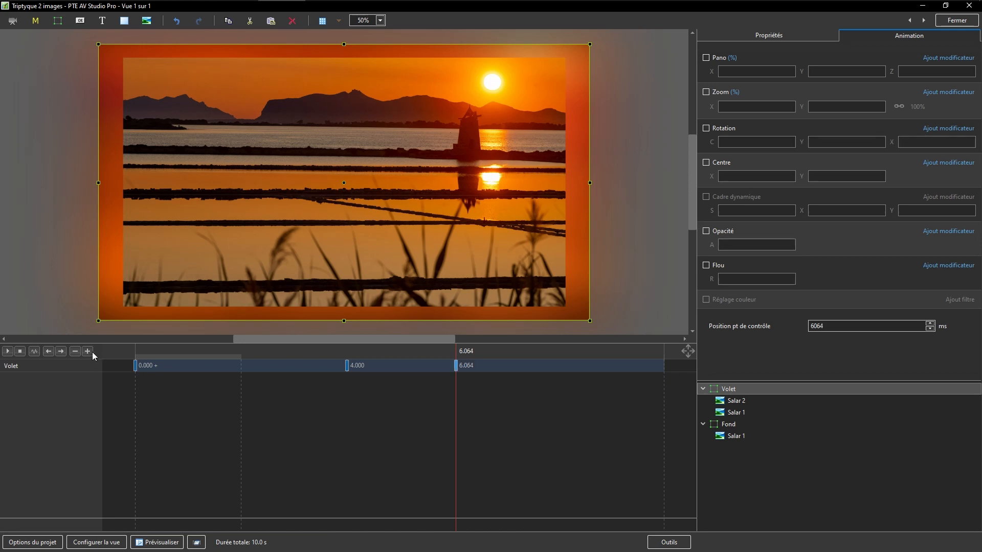
double_click(853, 324)
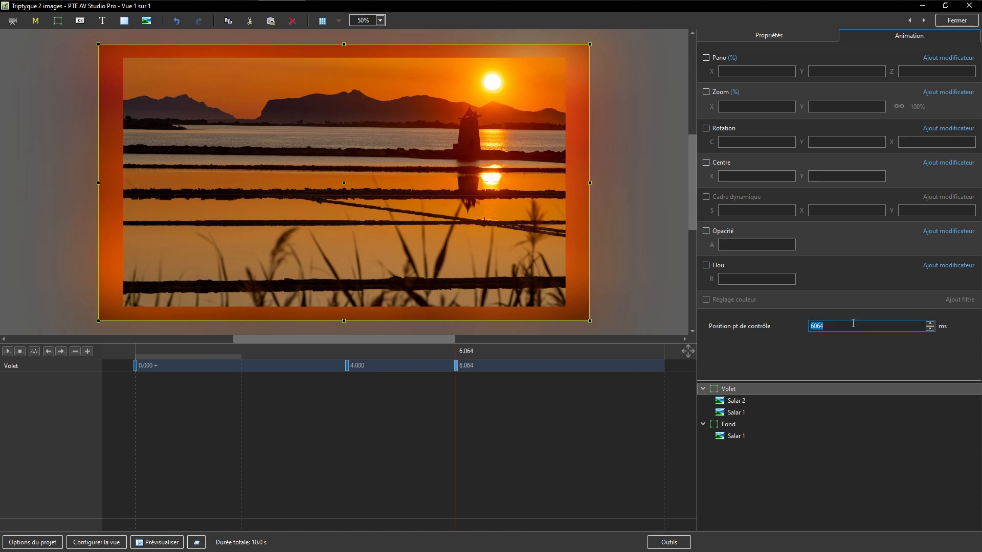
type("6000")
left_click(451, 365)
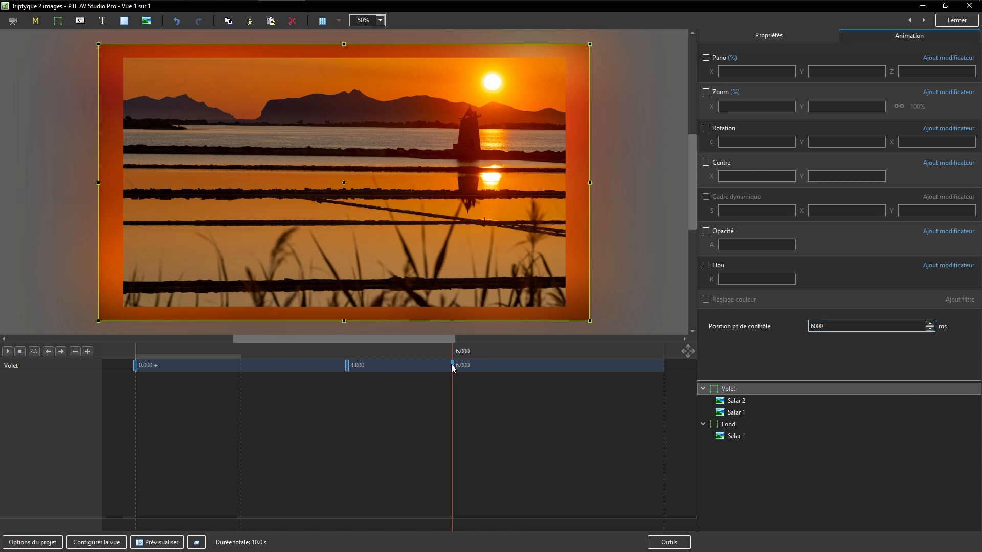
Enable rotation at Volet's 6000 ms control point, set Y to 180, and scrub back through the flip to check it
left_click(706, 128)
left_click(822, 141)
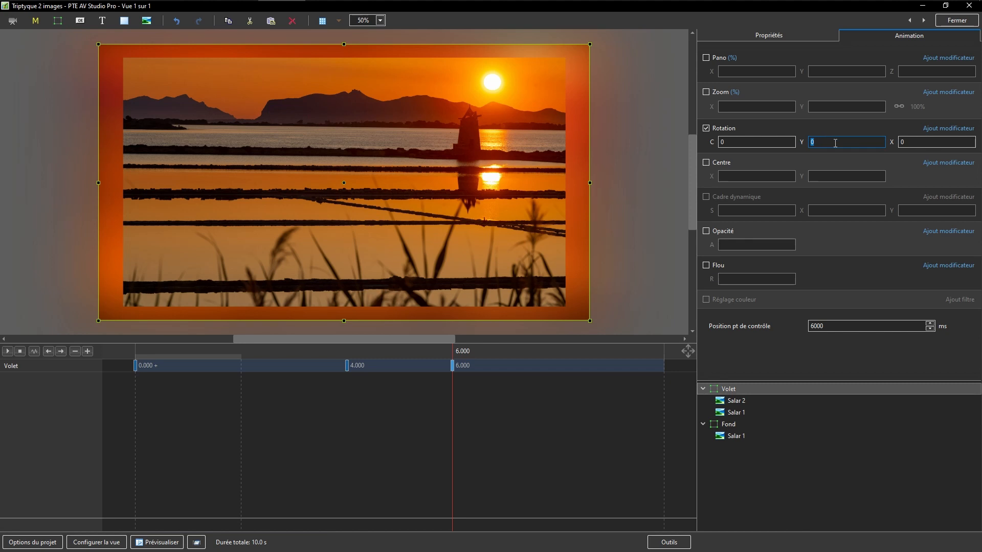
type("180")
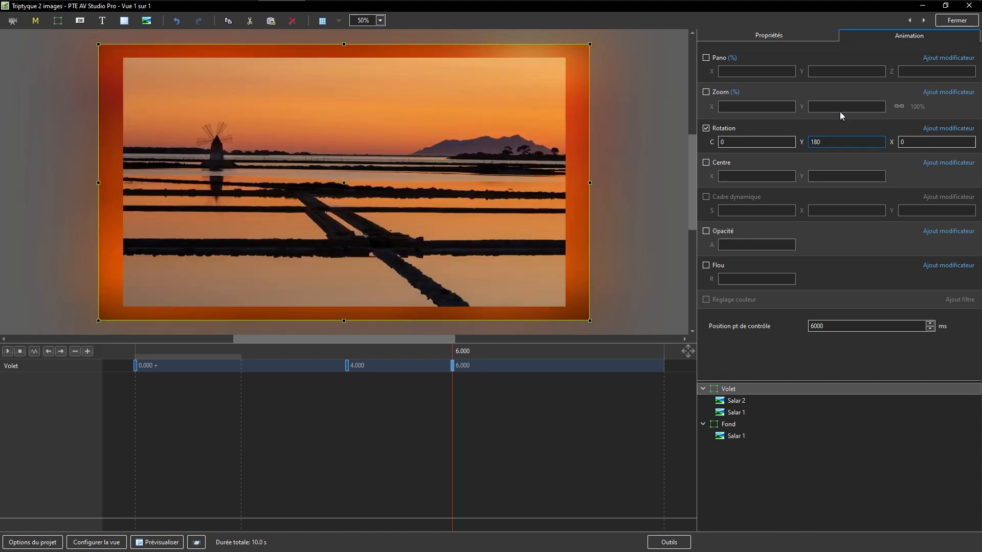
left_click_drag(424, 432, 116, 422)
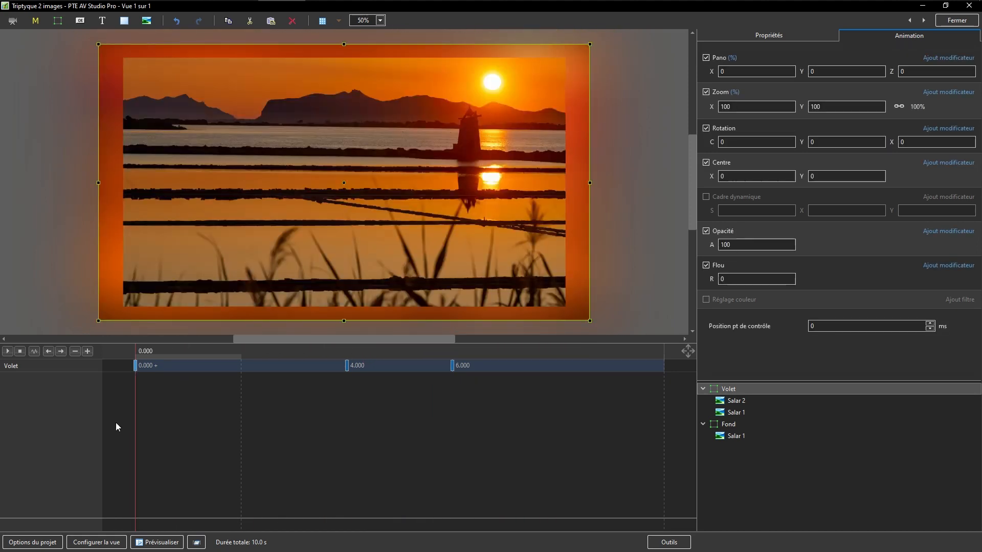
Move Salar 2 below Salar 1 in the Volet frame's object order and scrub the timeline to check the flip
left_click(734, 403)
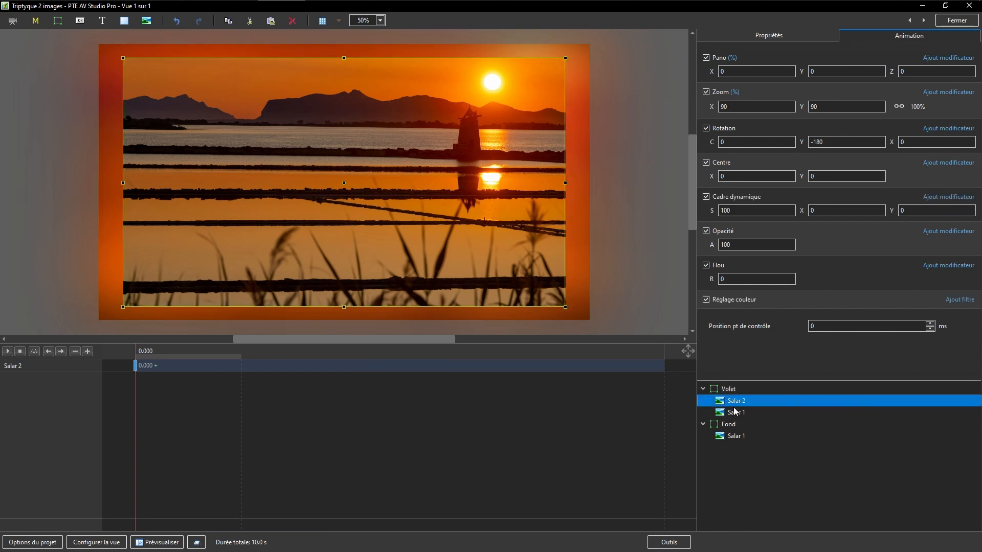
key("ctrl+Page_Down")
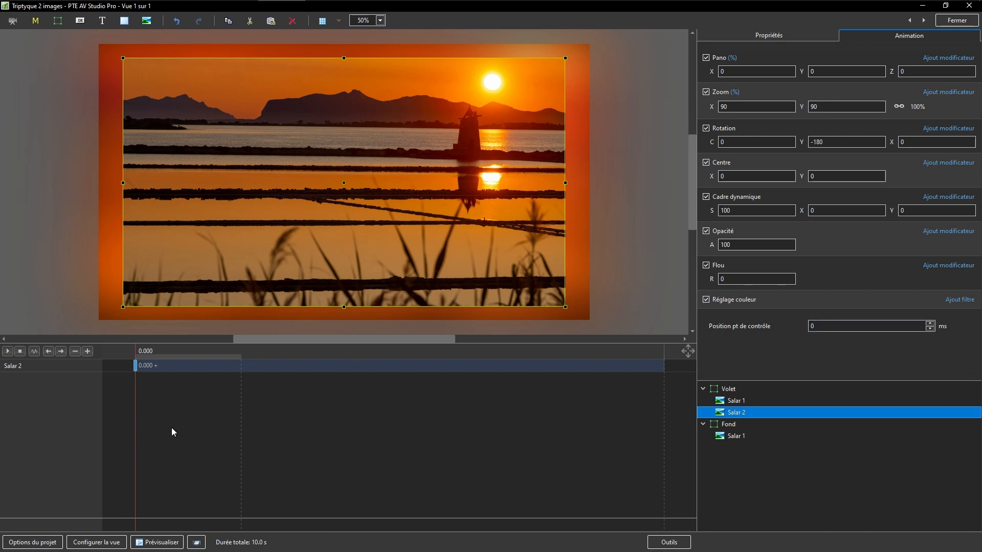
left_click(612, 438)
left_click(272, 425)
left_click(344, 411)
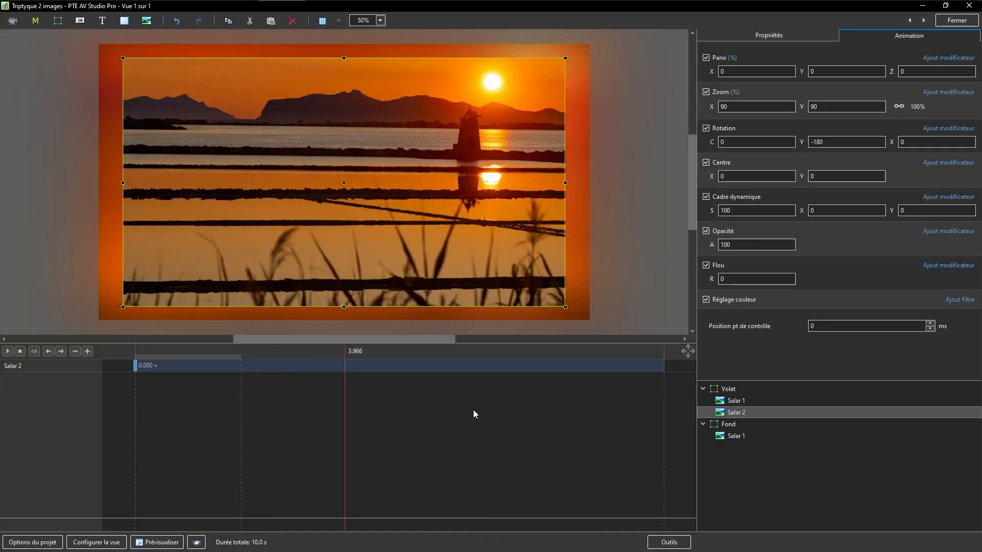
left_click(670, 415)
left_click_drag(670, 415, 231, 404)
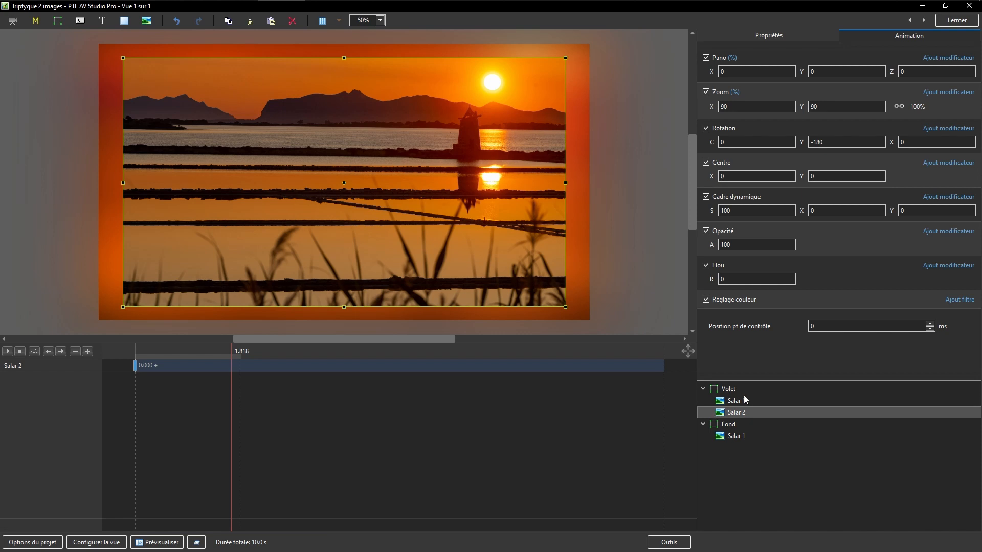
Display the Fond image Salar 1 and Volet timelines together, and add a 4000 ms control point to the Fond image
left_click(732, 437)
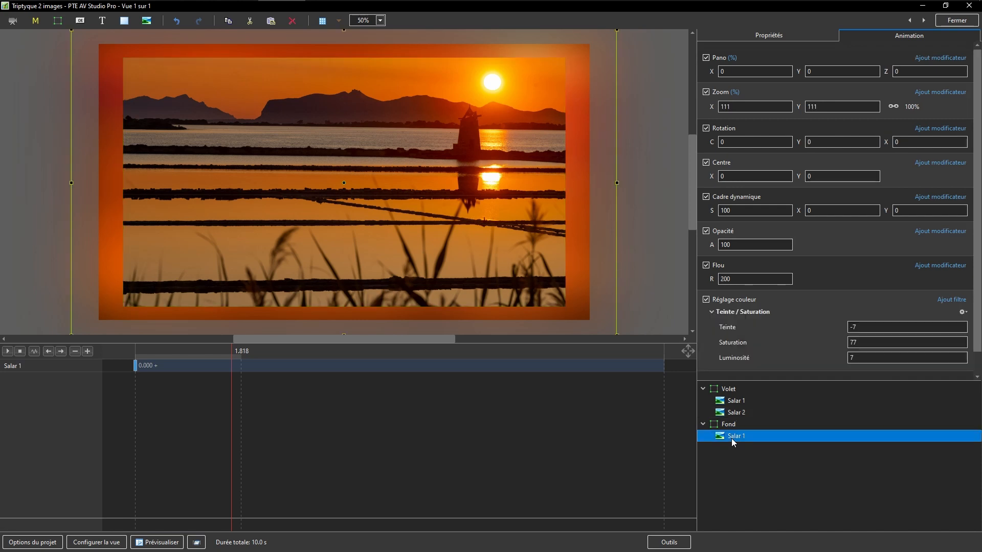
left_click(729, 390, "ctrl")
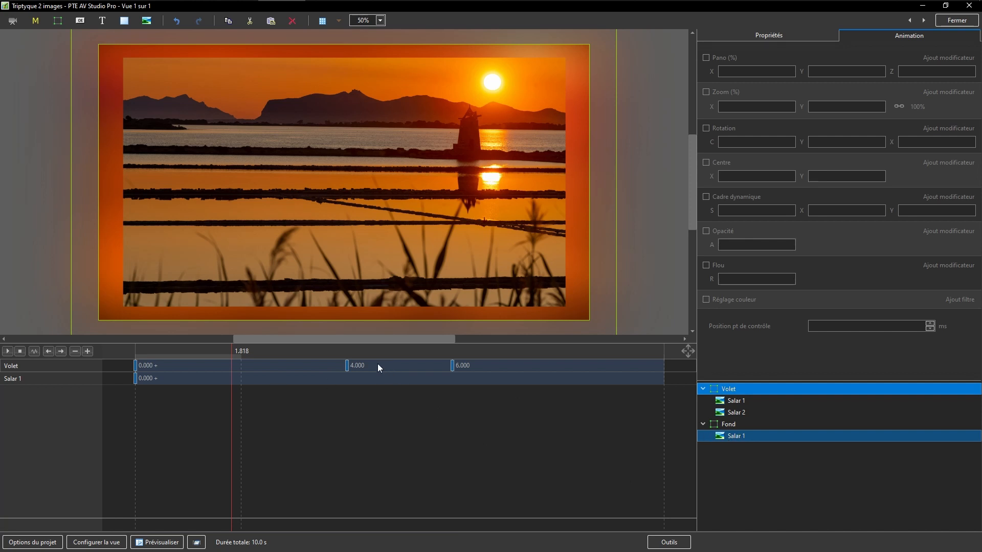
left_click(347, 366)
left_click(7, 380)
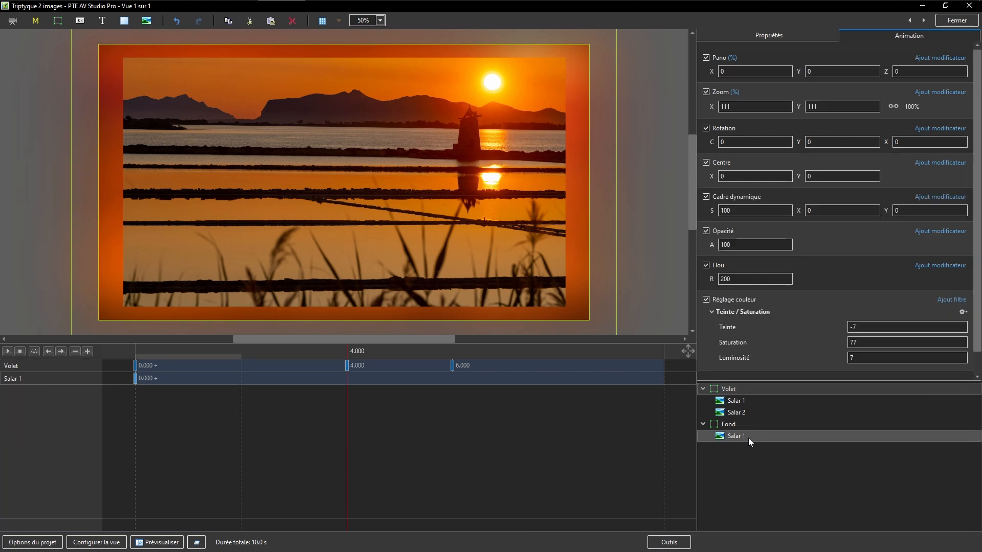
left_click(87, 351)
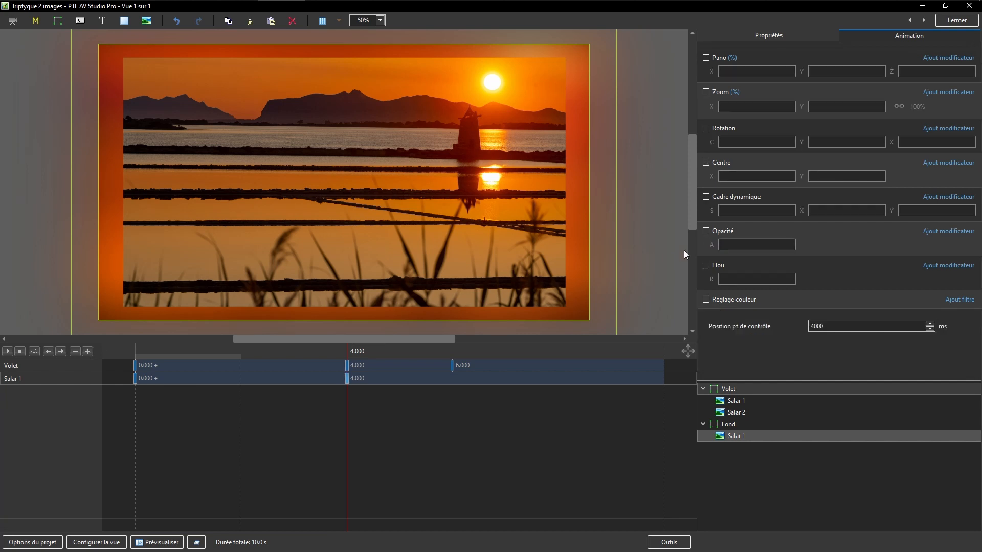
Enable opacity at the Fond image's 4000 ms control point and give it the Douce animation speed
left_click(706, 231)
left_click(947, 231)
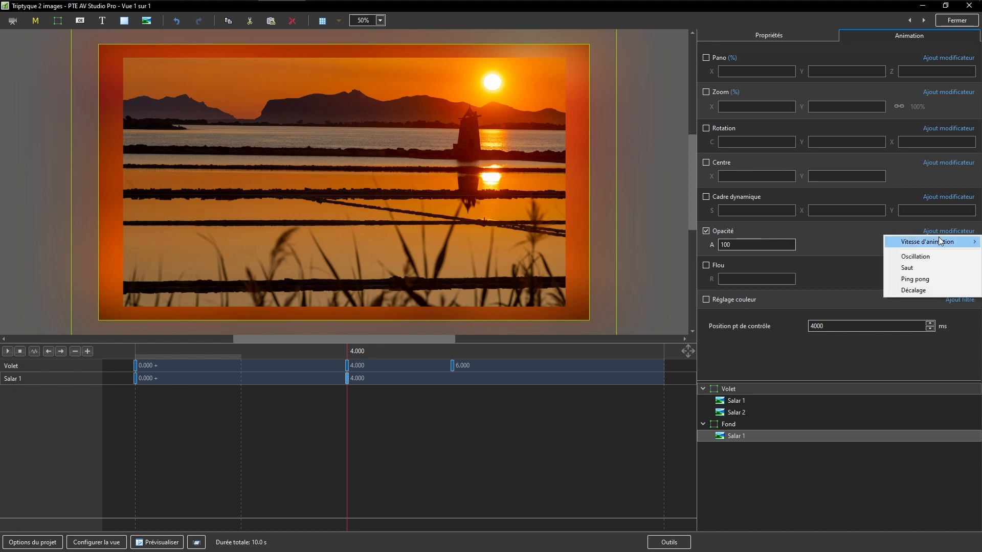
mouse_move(928, 243)
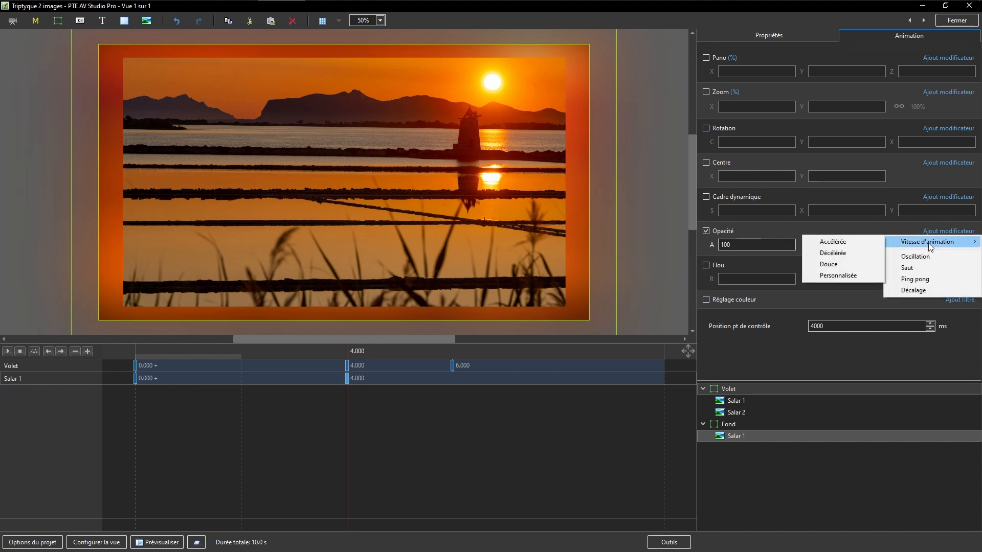
left_click(835, 264)
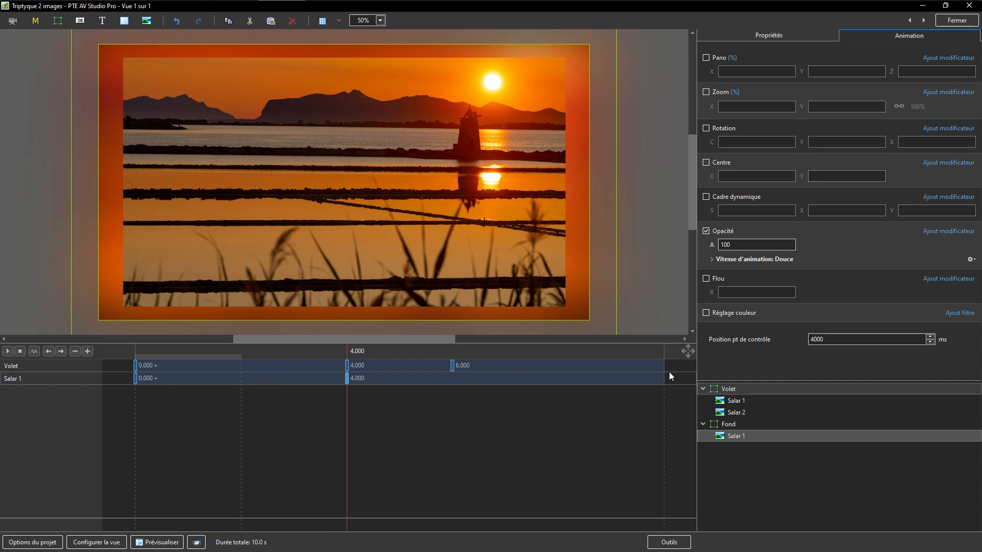
Add a control point at 6000 ms to the Fond image Salar 1, set its opacity to 0, and scrub to check the fade
left_click(453, 365)
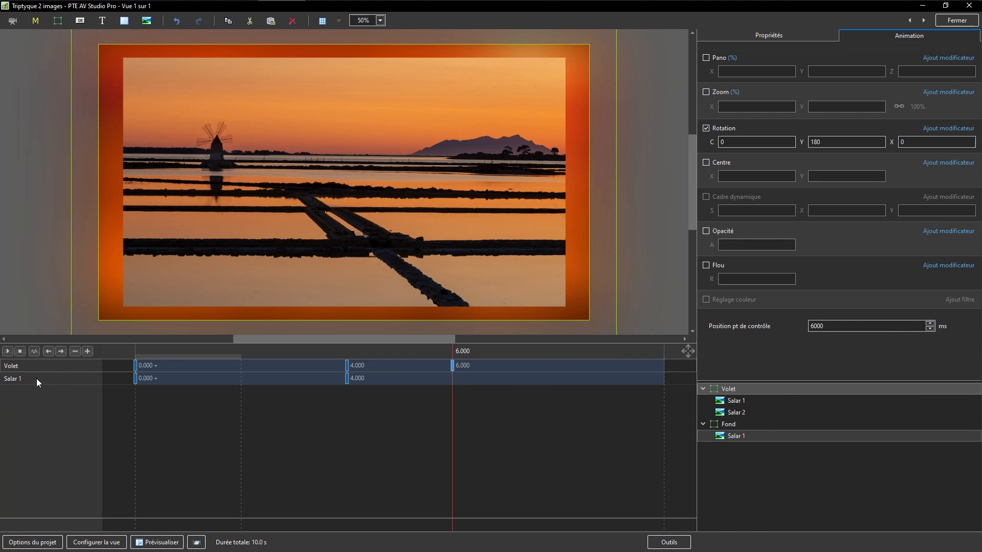
left_click(36, 379)
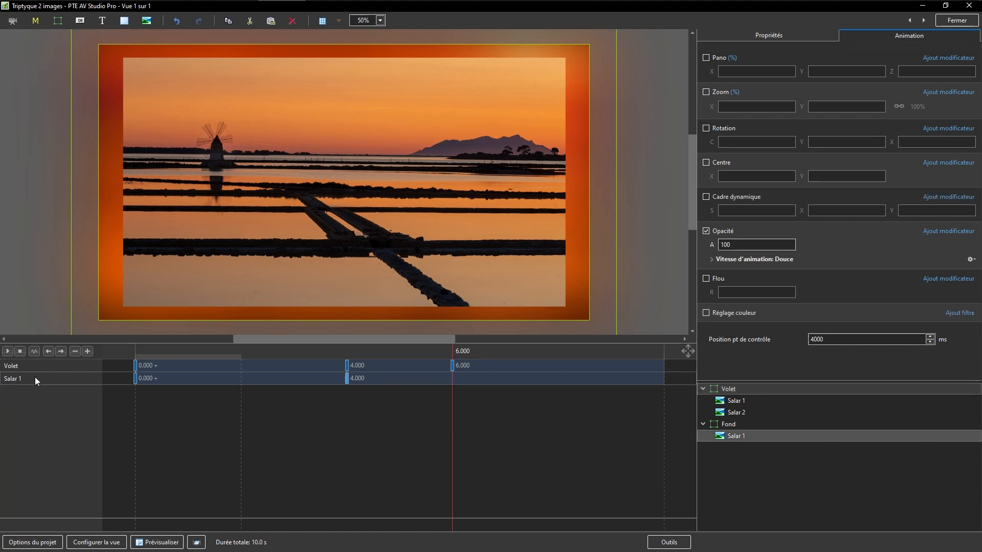
left_click(87, 351)
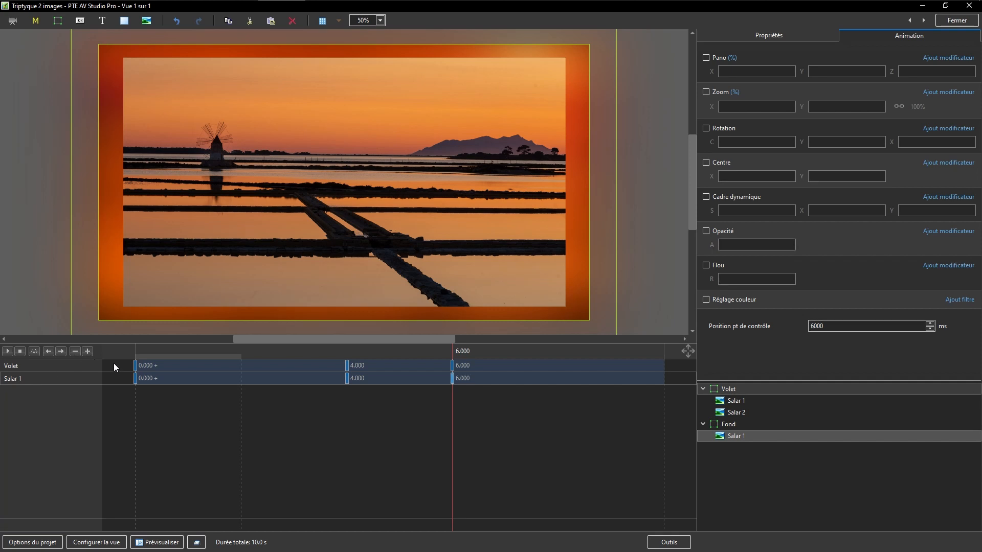
left_click(706, 231)
left_click(726, 245)
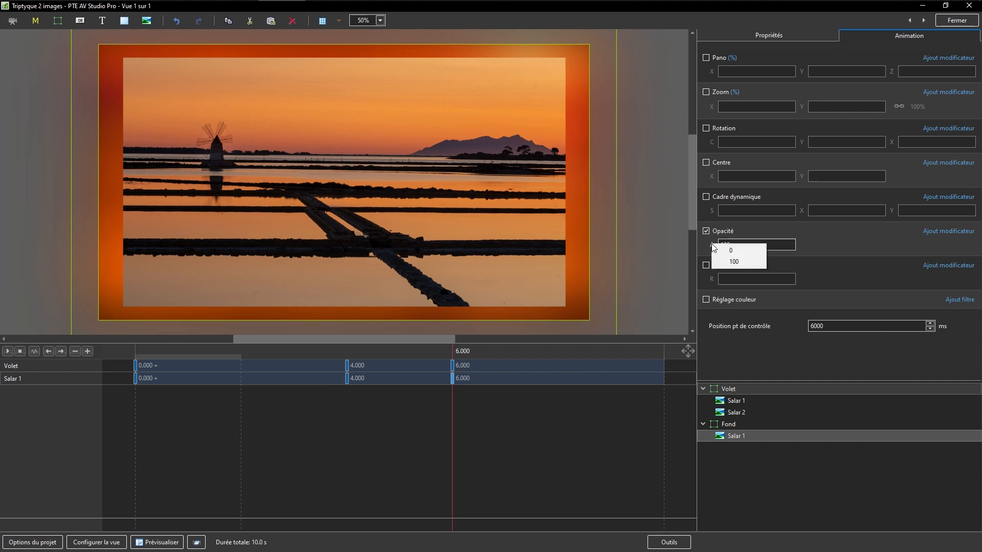
left_click(732, 251)
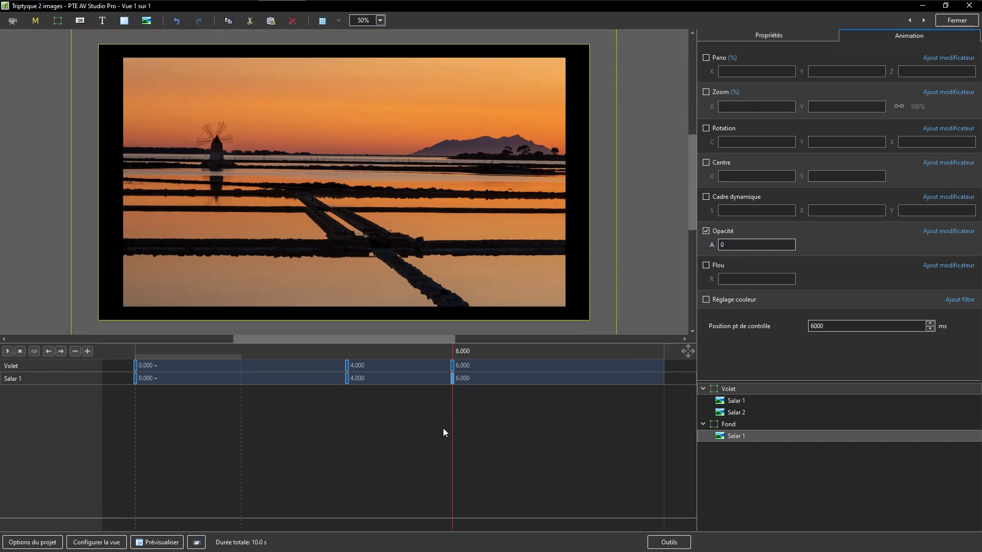
left_click_drag(443, 429, 236, 360)
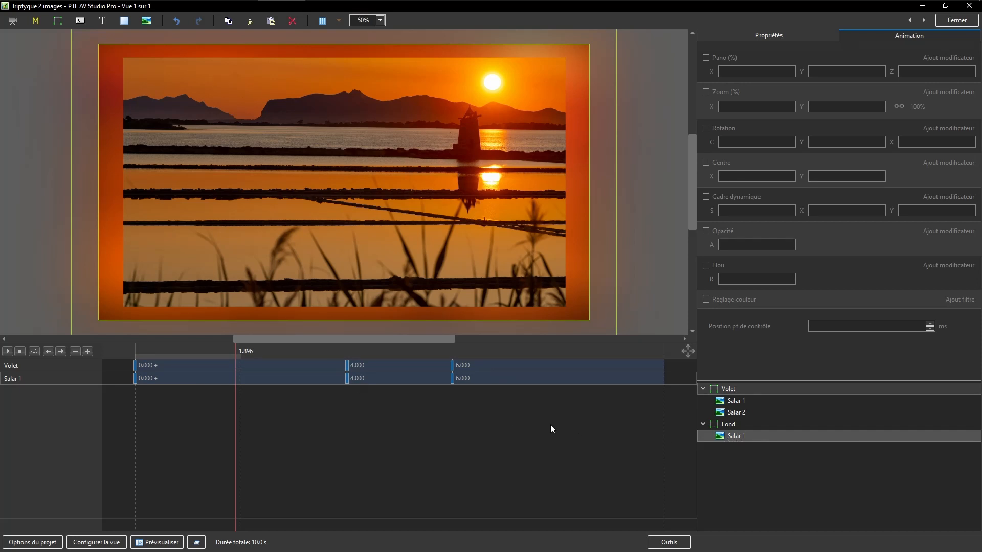
Copy the Salar 1 image inside Fond and paste the duplicate into the Fond frame
left_click(726, 435)
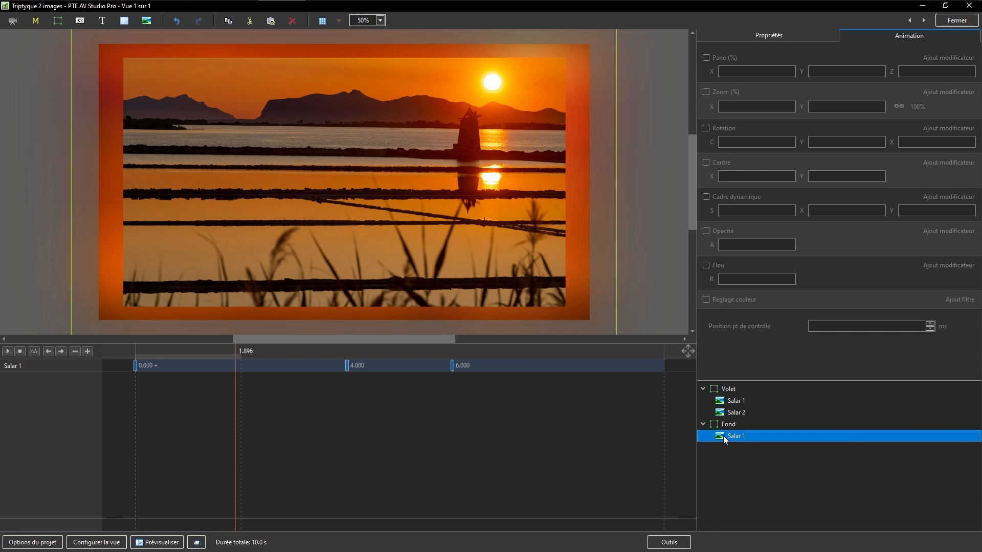
left_click(726, 427)
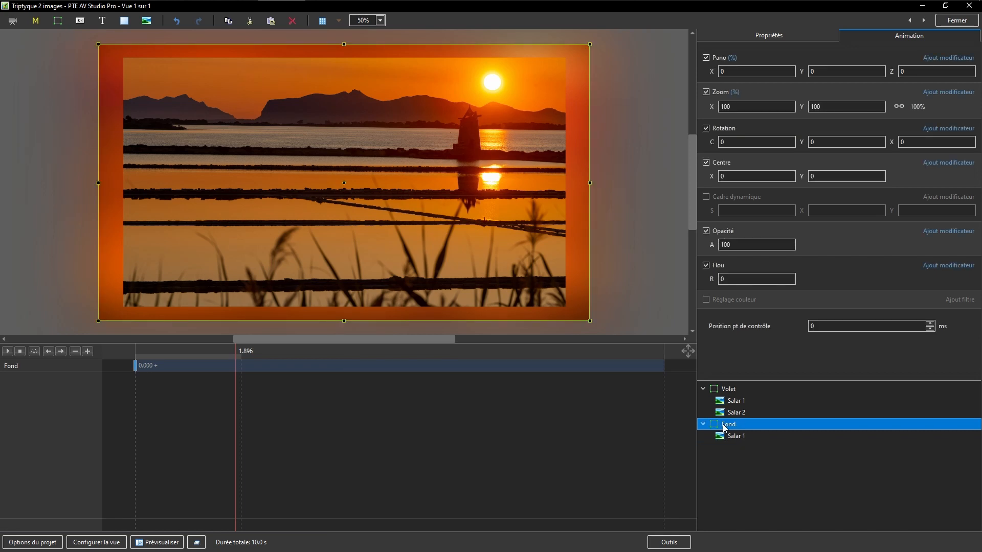
key("ctrl+v")
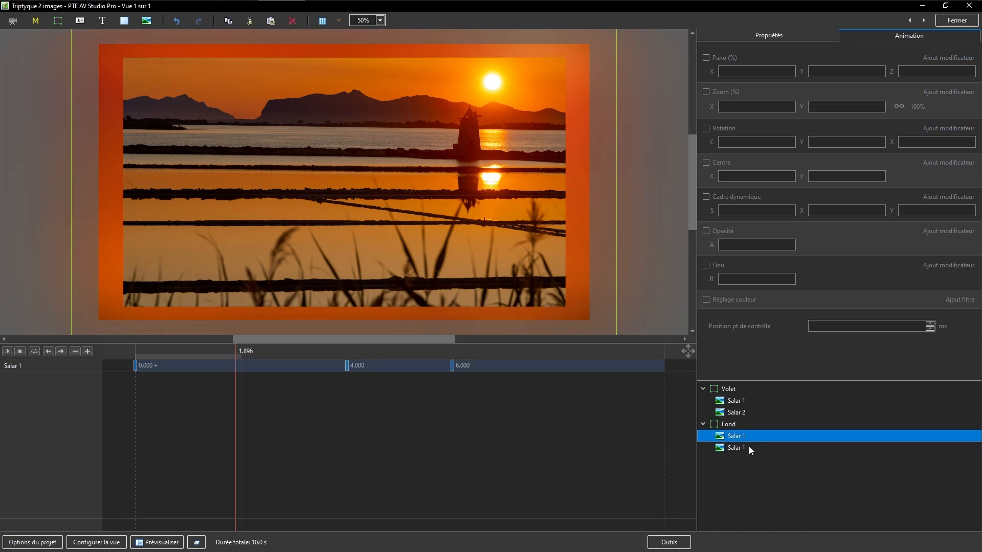
Change the duplicated Salar 1 image in Fond to Salar 2 by setting its main object index to 2
left_click(735, 449)
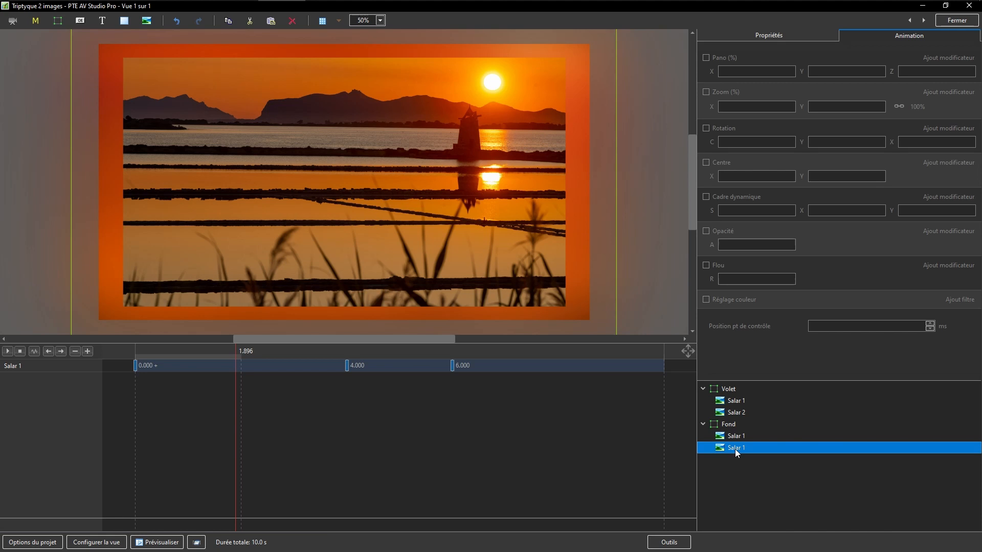
left_click(741, 37)
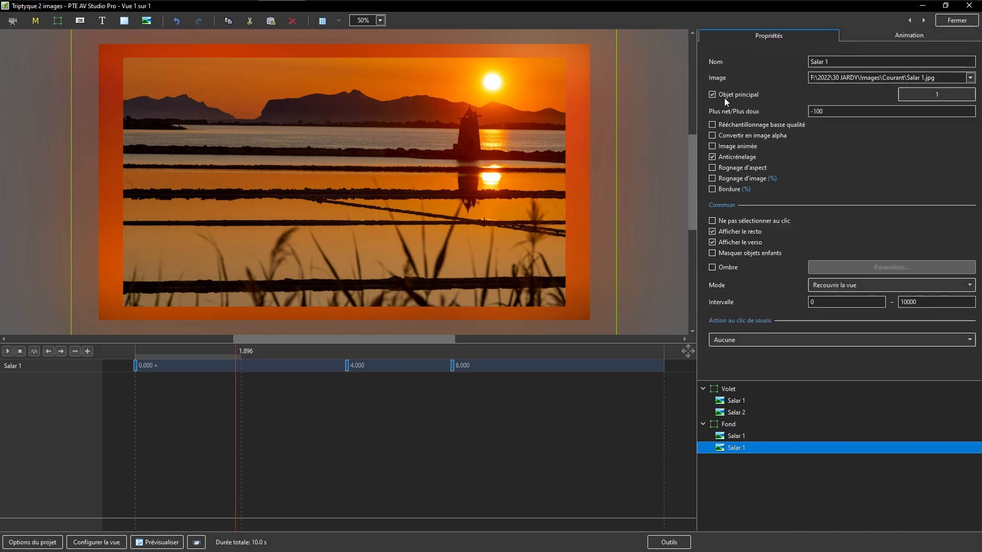
left_click(931, 96)
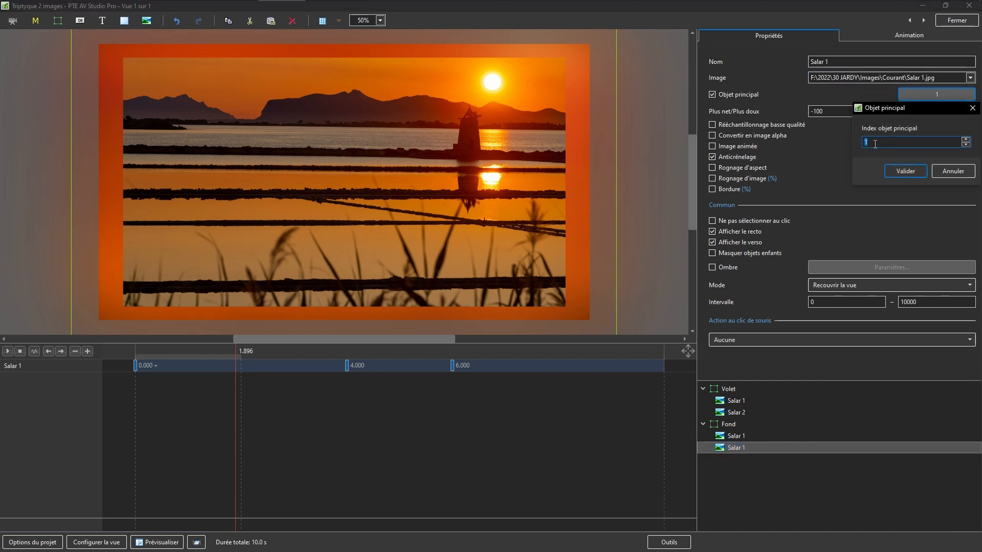
left_click(907, 170)
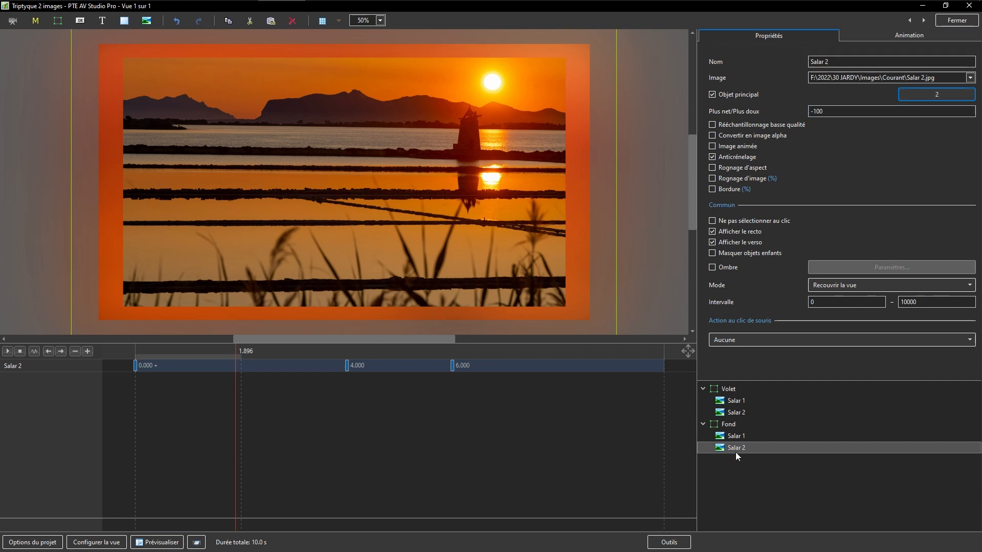
Set the opacity of the Fond image Salar 2 to 0 at its 0 and 4000 ms control points
left_click(136, 364)
left_click(347, 366)
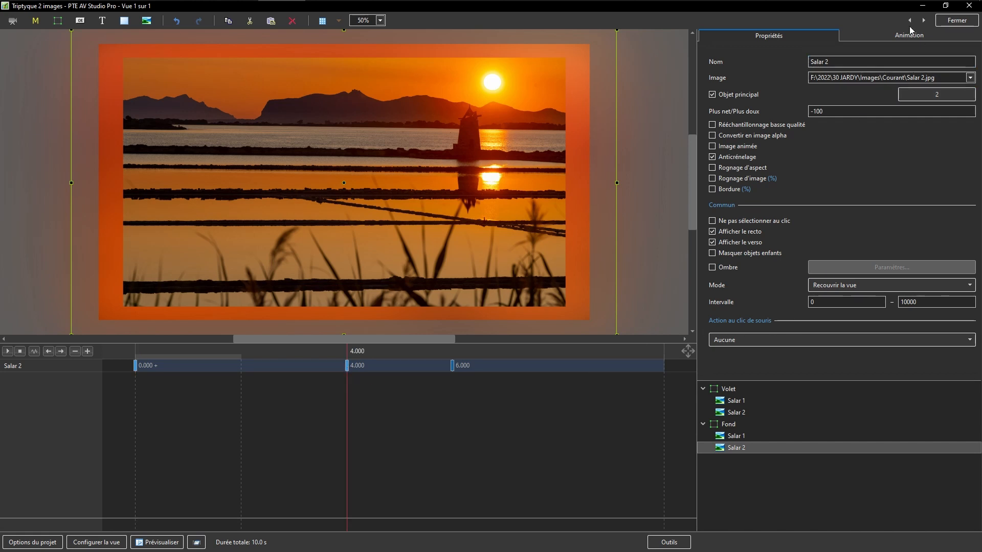
left_click(897, 34)
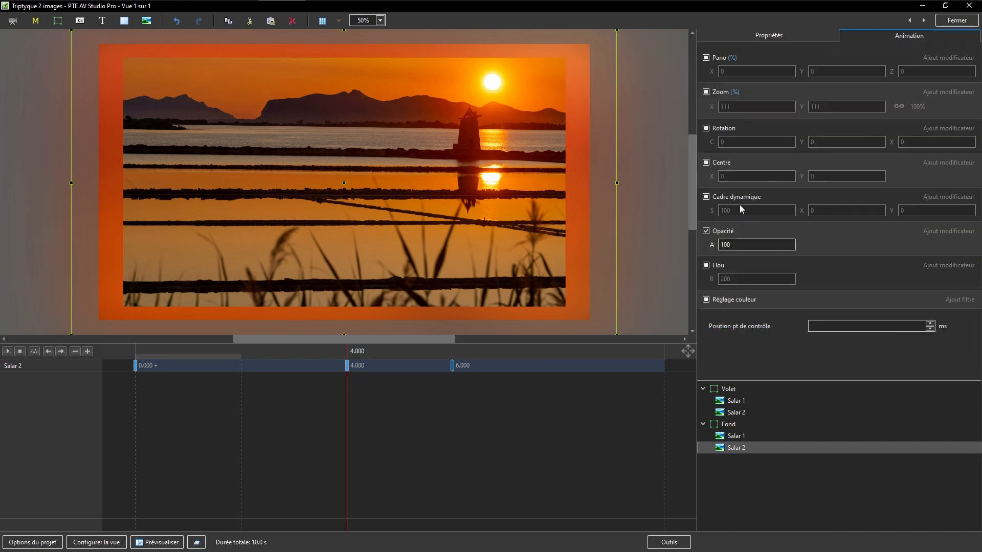
right_click(715, 245)
left_click(747, 252)
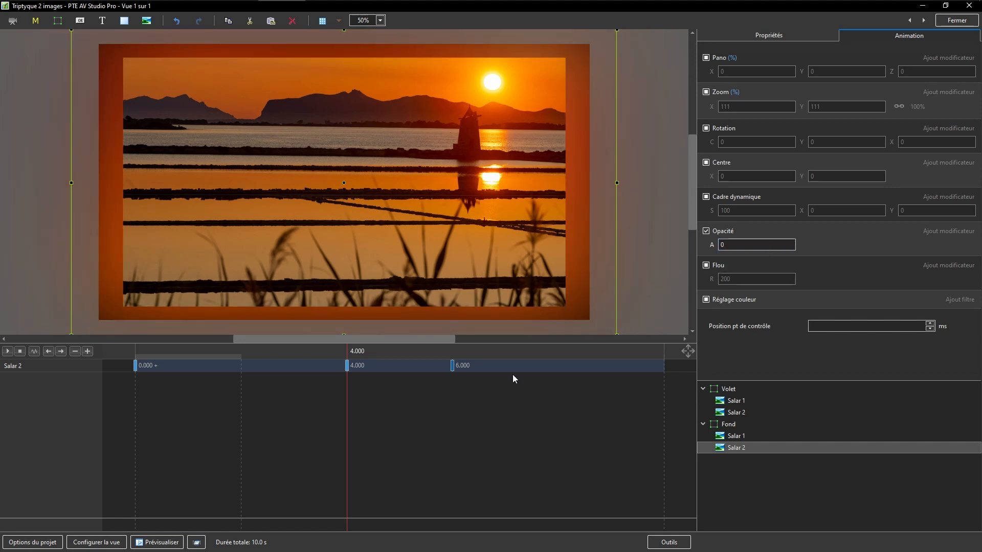
Set the Fond image Salar 2's opacity to 100 at 6000 ms and scrub from 4000 ms to the slide's end to check it
left_click(453, 365)
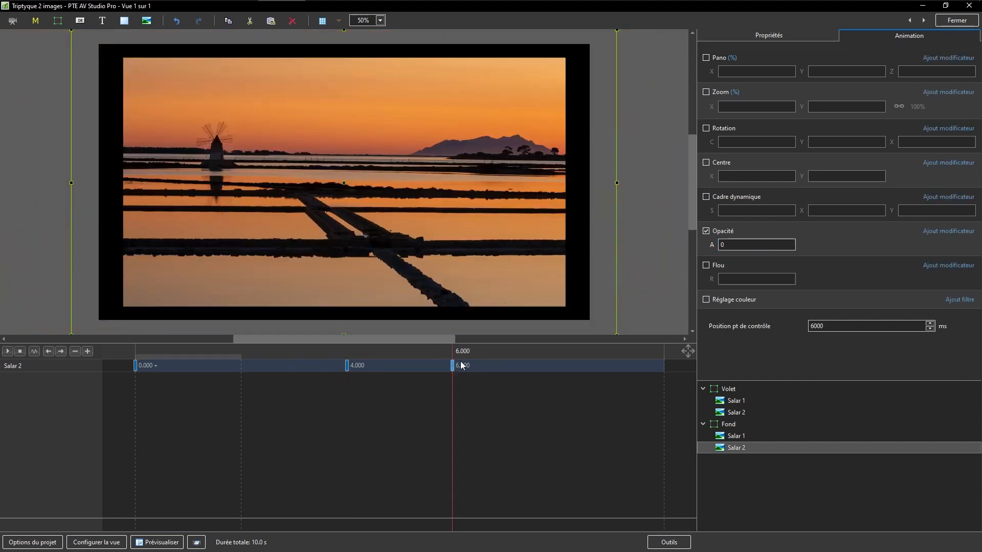
left_click(713, 244)
left_click(741, 263)
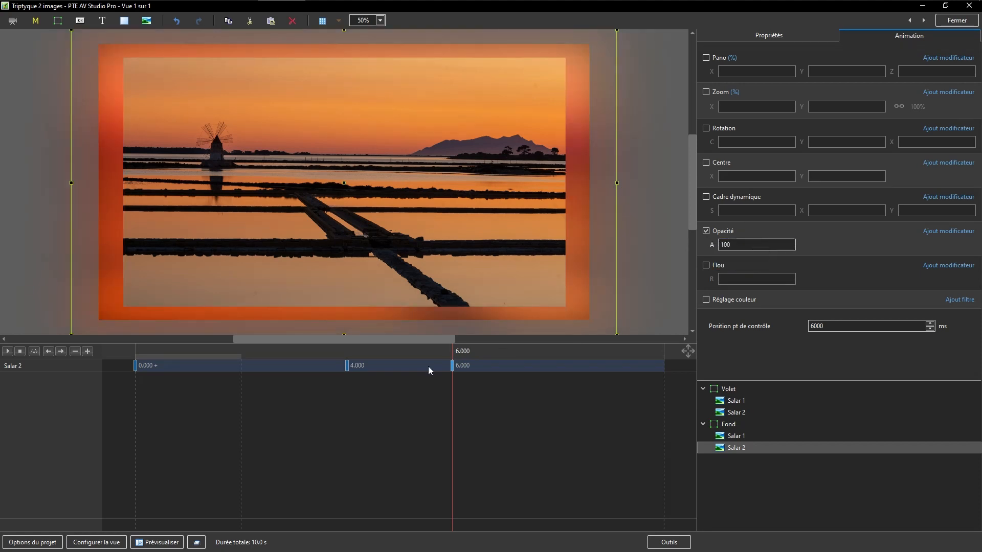
left_click(348, 365)
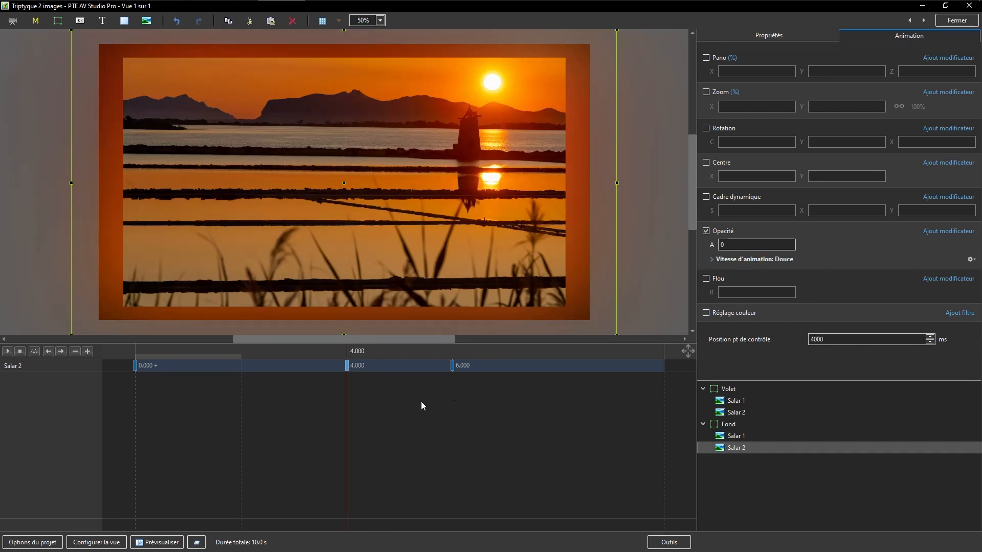
left_click_drag(348, 422, 664, 381)
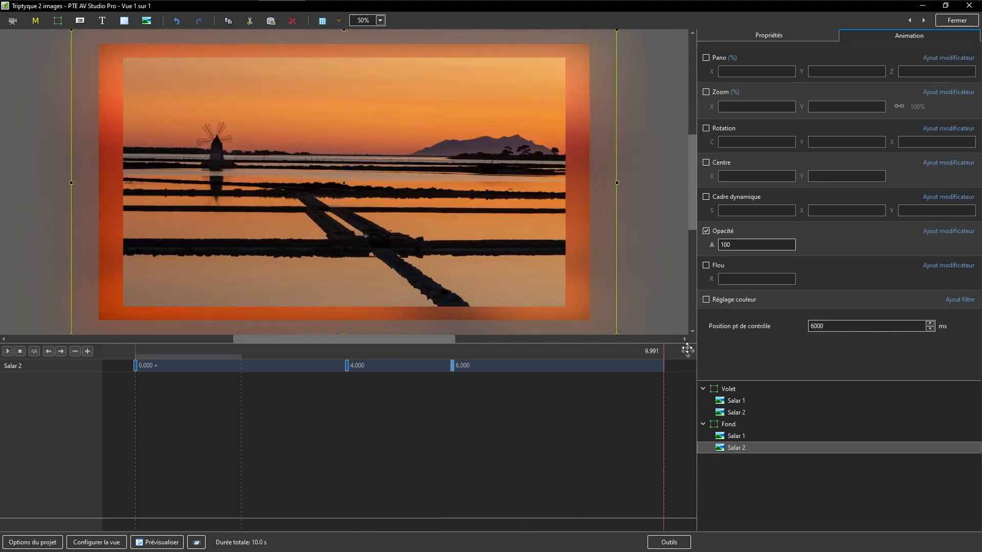
Rename the Volet frame as Volet Central
left_click(726, 391)
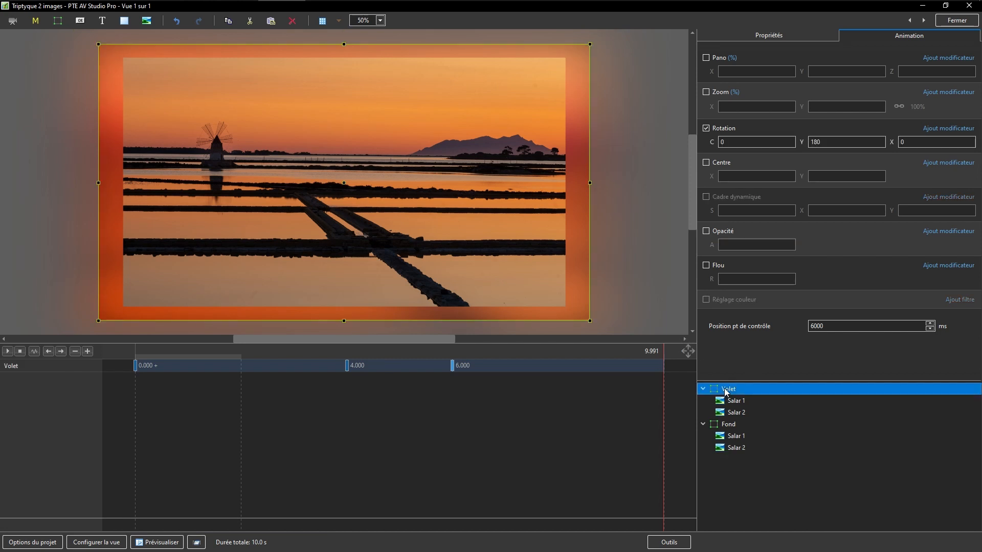
left_click(784, 33)
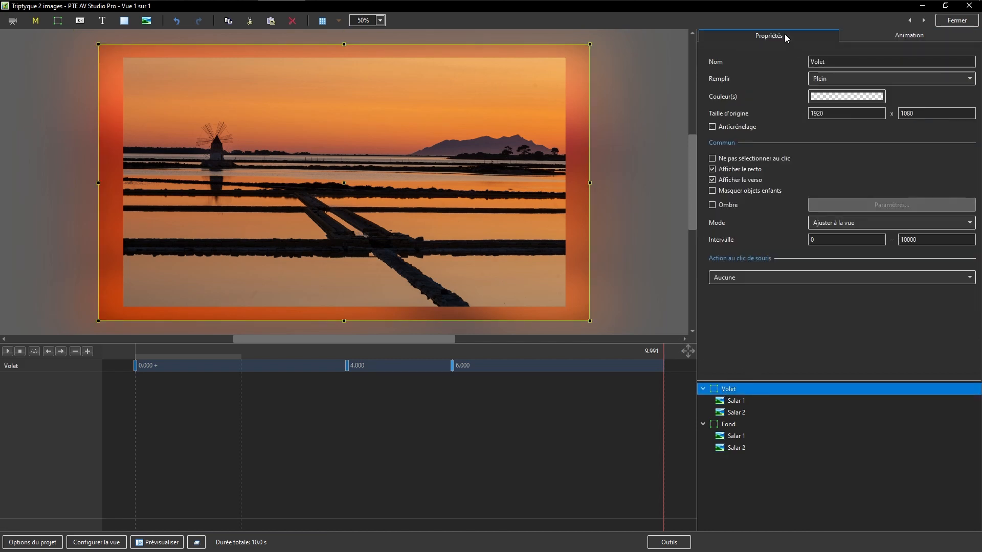
double_click(845, 64)
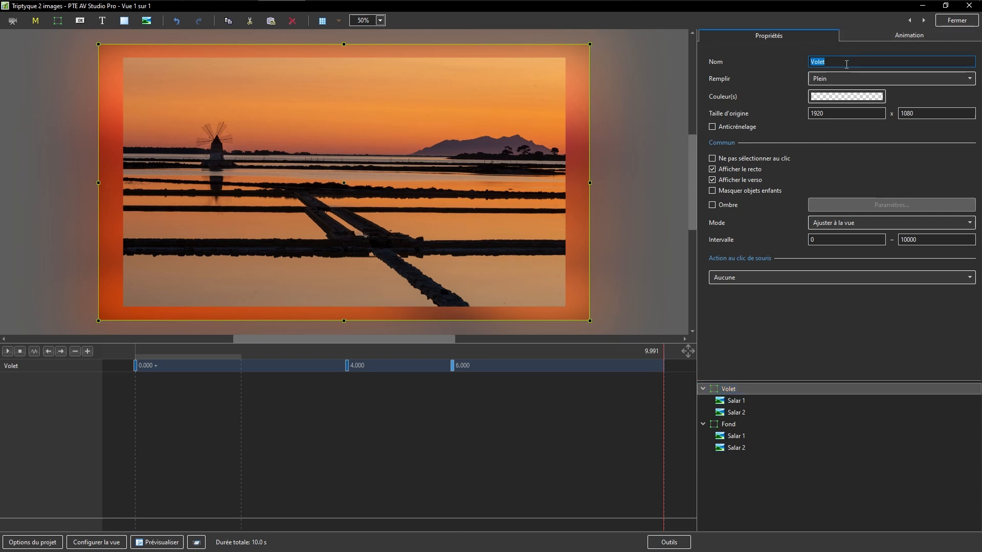
left_click(847, 64)
type("Central")
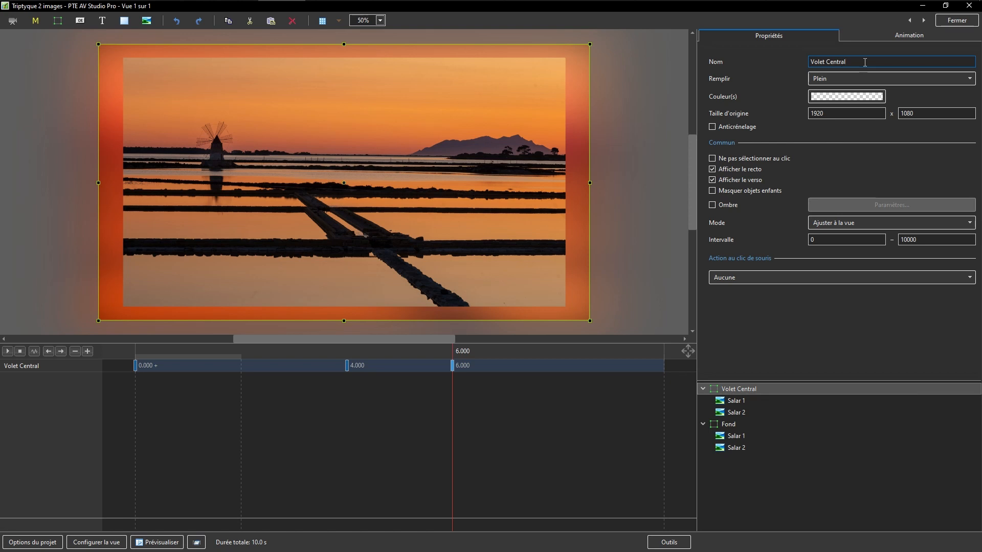
Enable image cropping on both Volet Central images, Salar 1 and Salar 2, and crop 33.333% off the left side
left_click(737, 403)
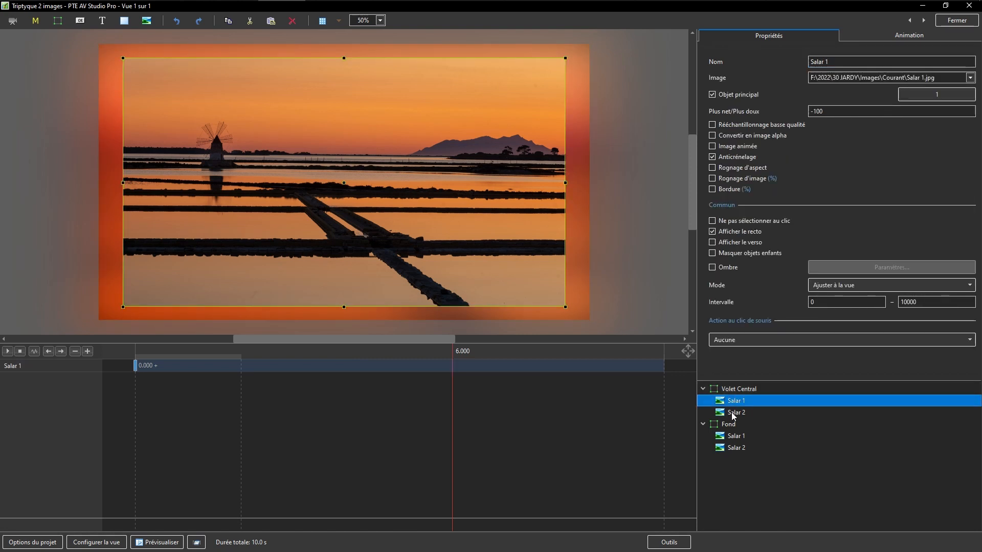
left_click(732, 414, "shift")
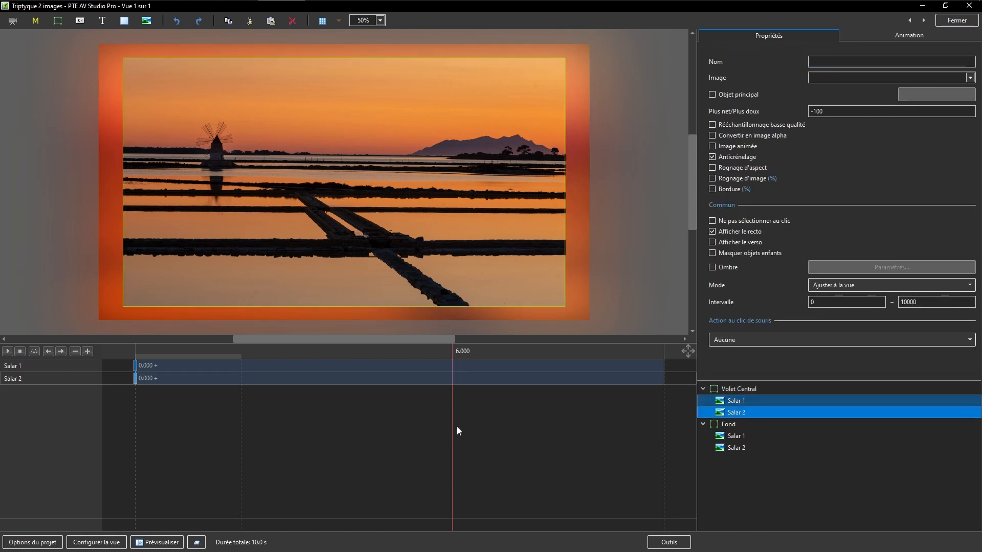
left_click(262, 426)
left_click(133, 425)
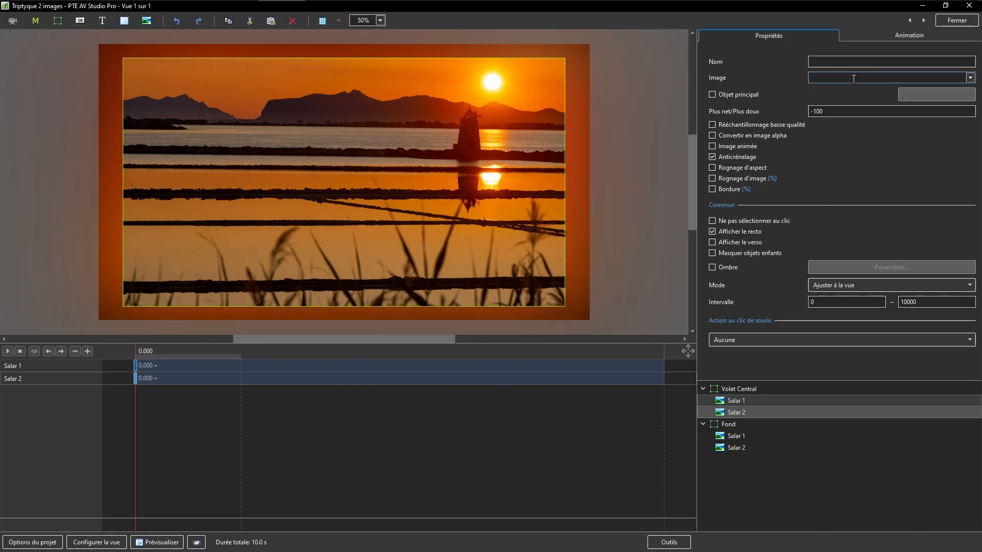
left_click(716, 180)
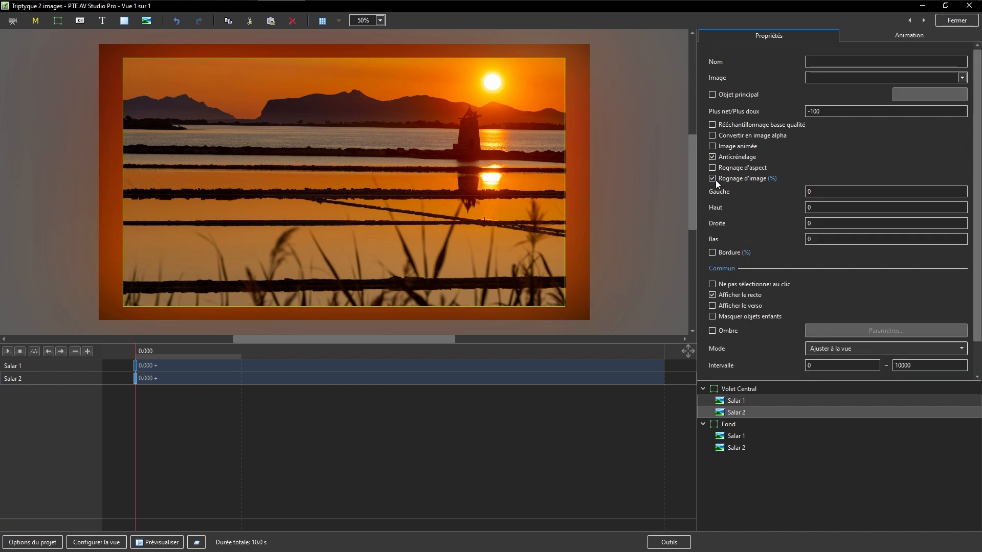
double_click(826, 189)
type("33")
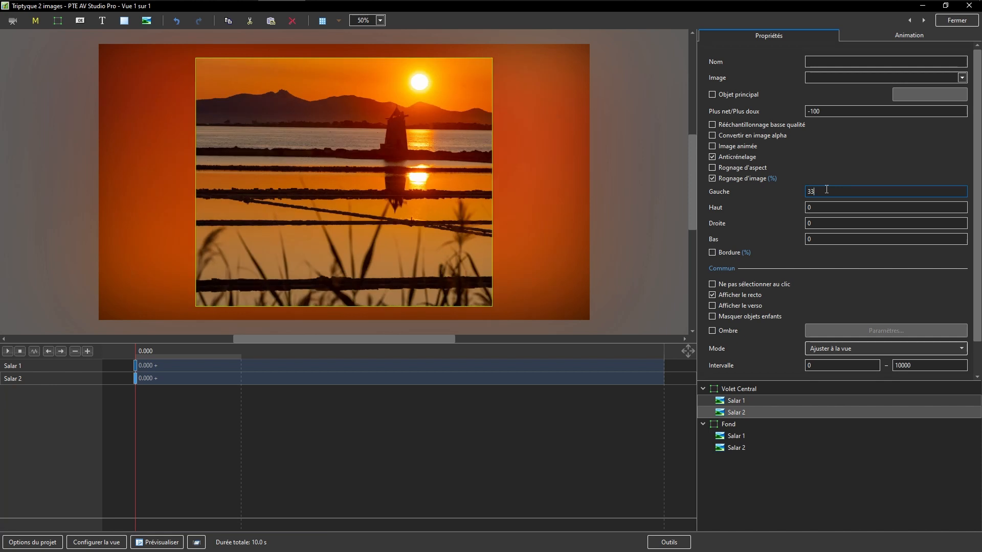
type(".333")
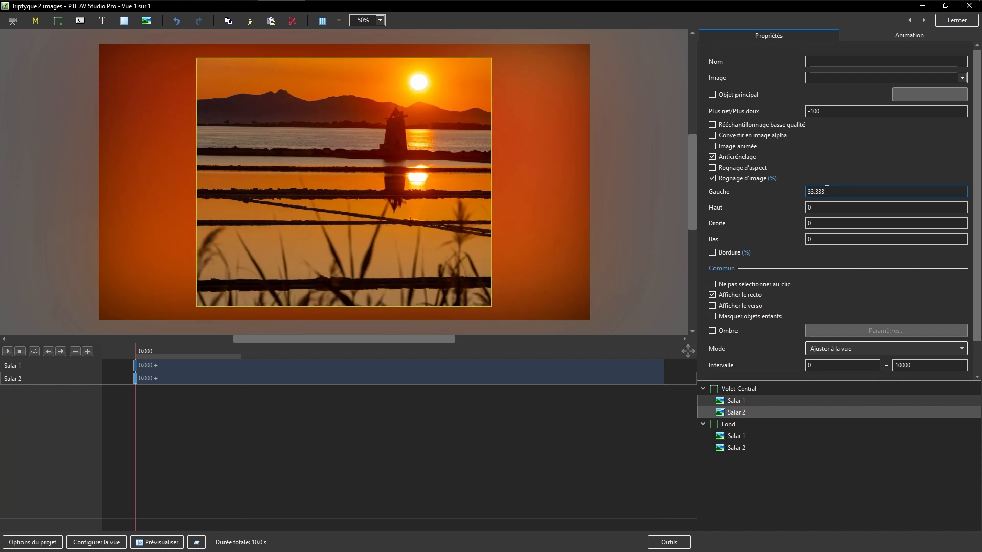
Crop 33.333% off the right side of both Volet Central images
double_click(816, 222)
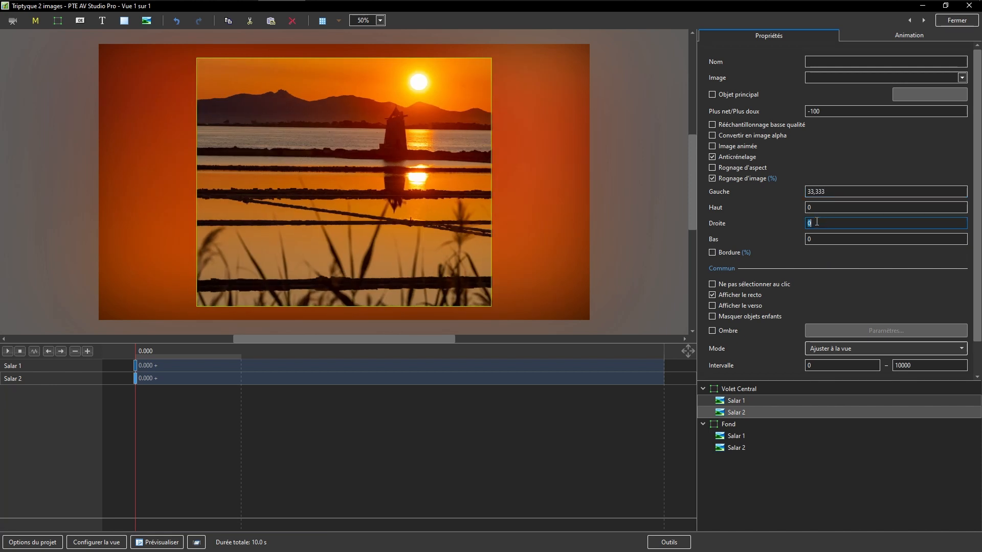
type("33,")
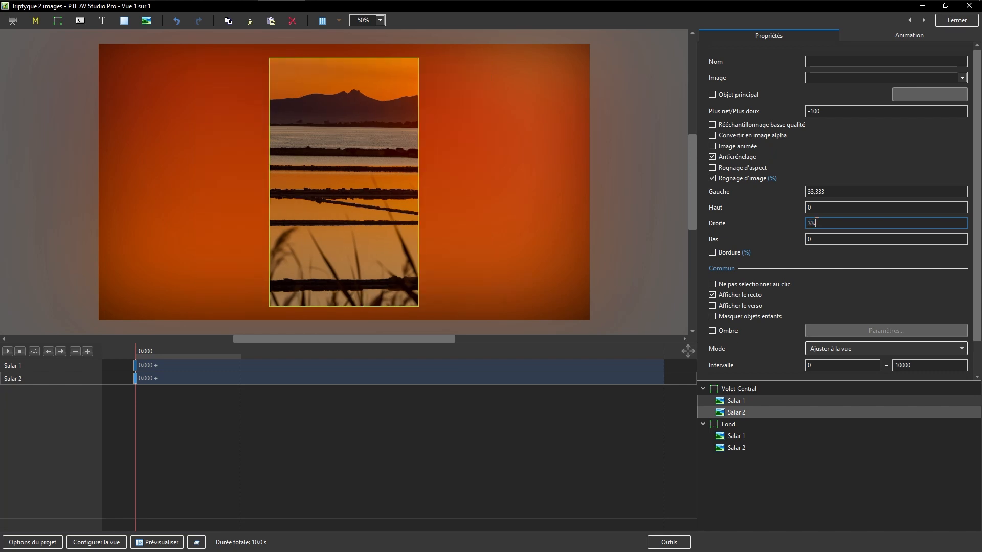
type("333")
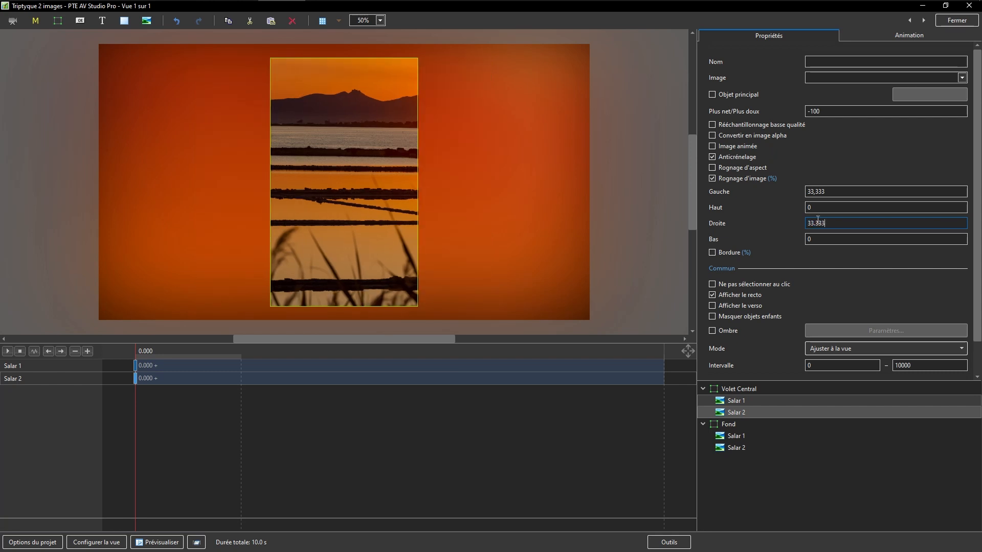
left_click(143, 428)
key("space")
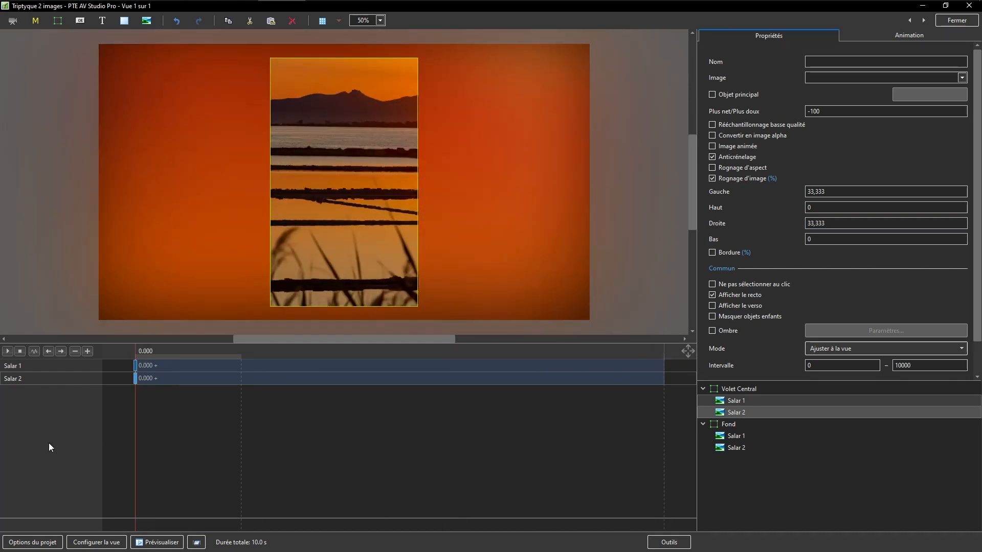
Display the timelines of Volet Central and its Salar 1 and Salar 2 images together with their animation settings
left_click(734, 400)
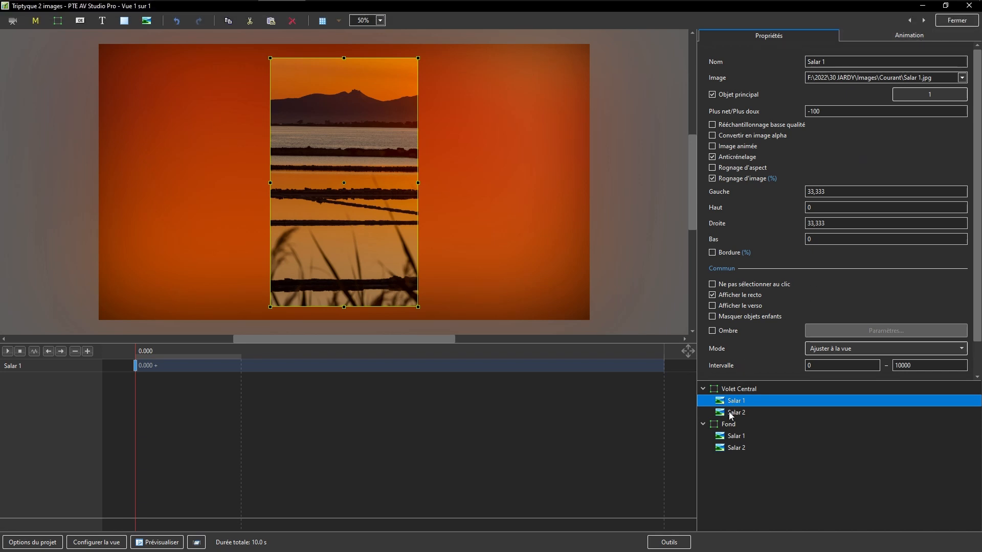
left_click(737, 390)
left_click(734, 412, "shift")
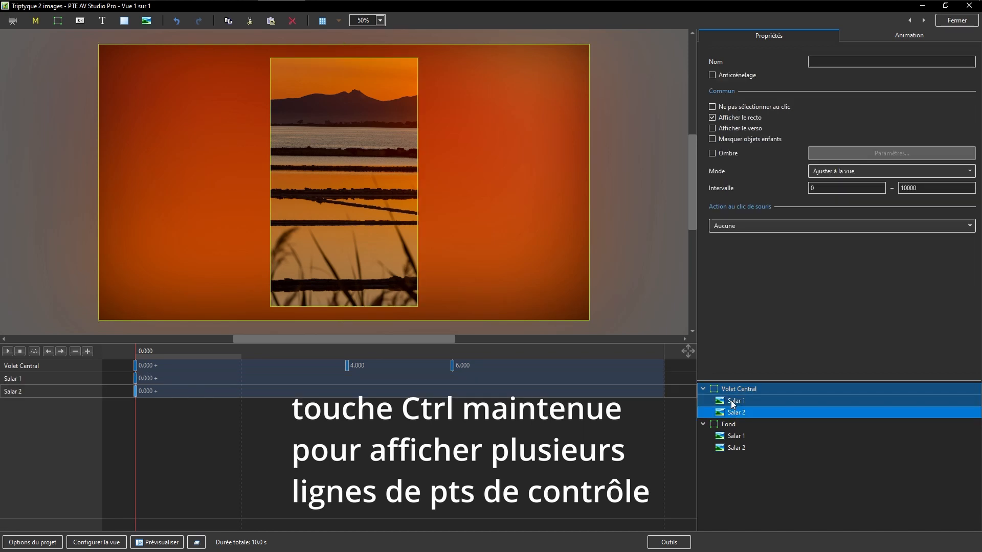
left_click(135, 379)
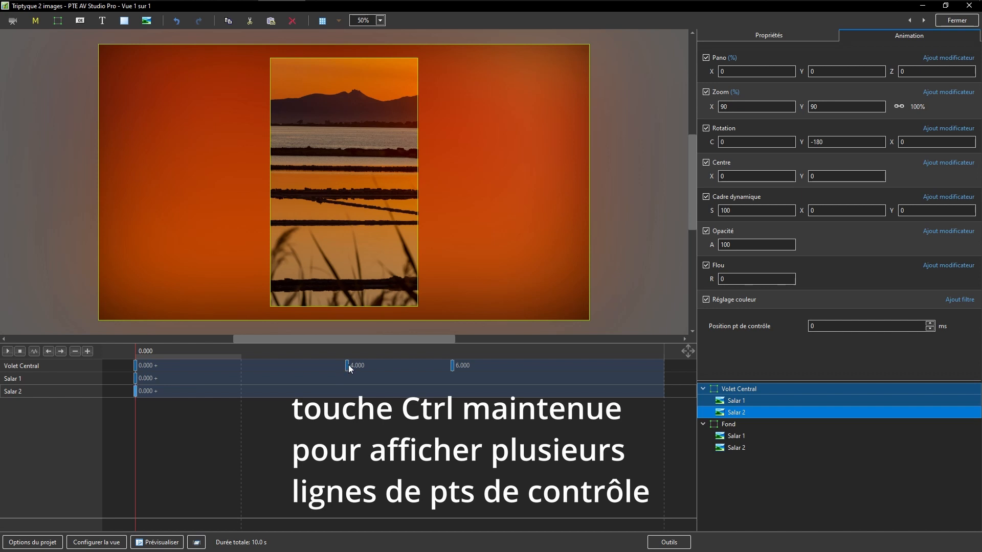
Add a control point at 6000 ms to Volet Central's Salar 1 image, aligned with the frame's last control point
left_click(452, 365)
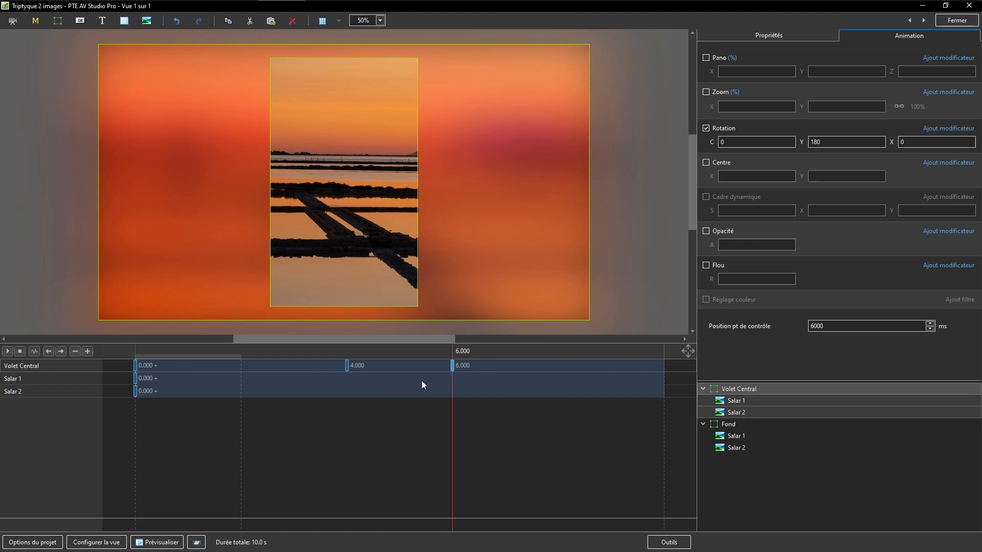
left_click_drag(452, 419, 456, 400)
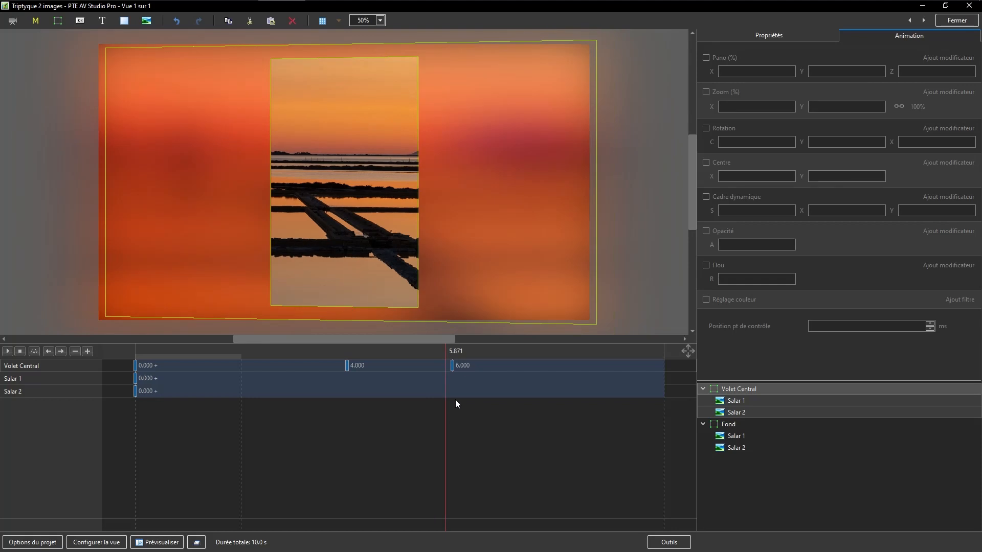
left_click(452, 365)
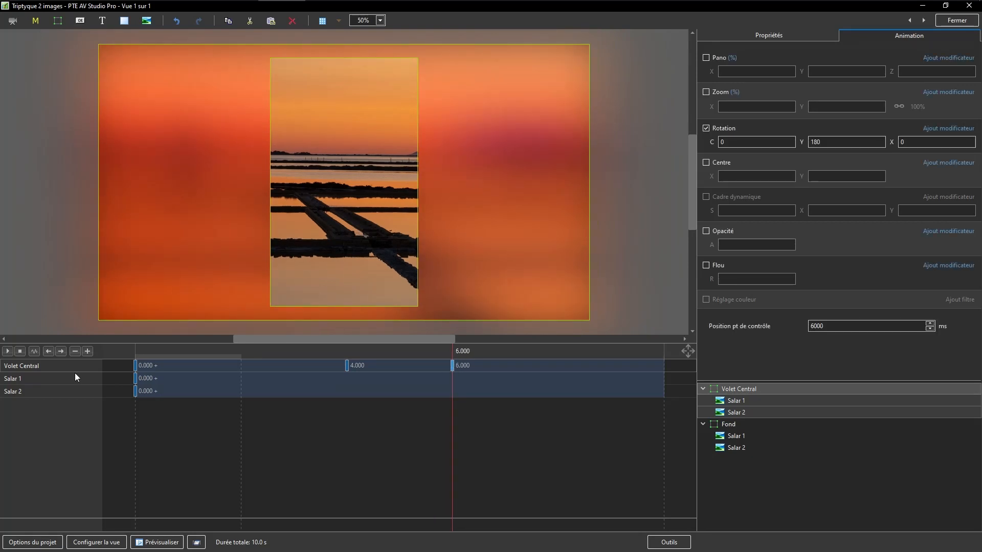
left_click(24, 378)
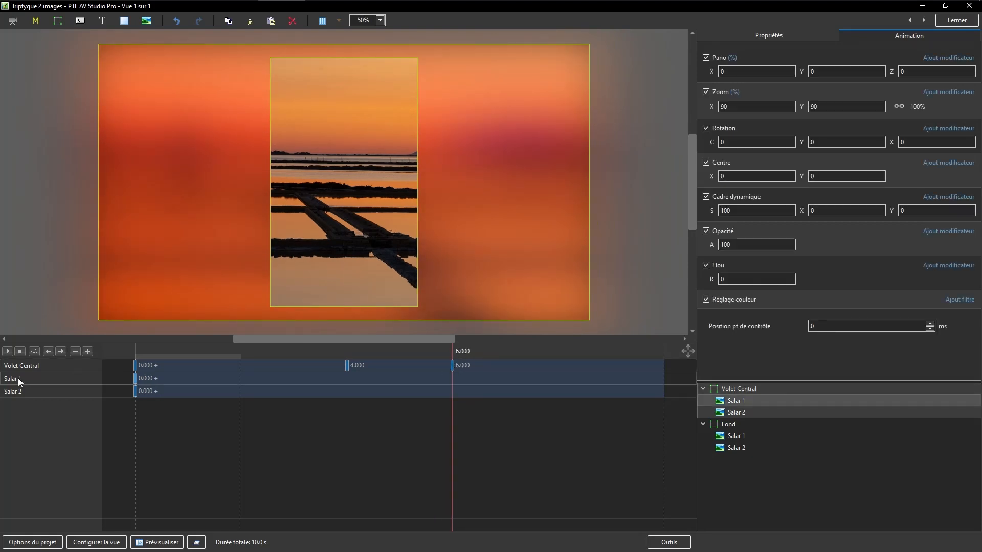
left_click(88, 351)
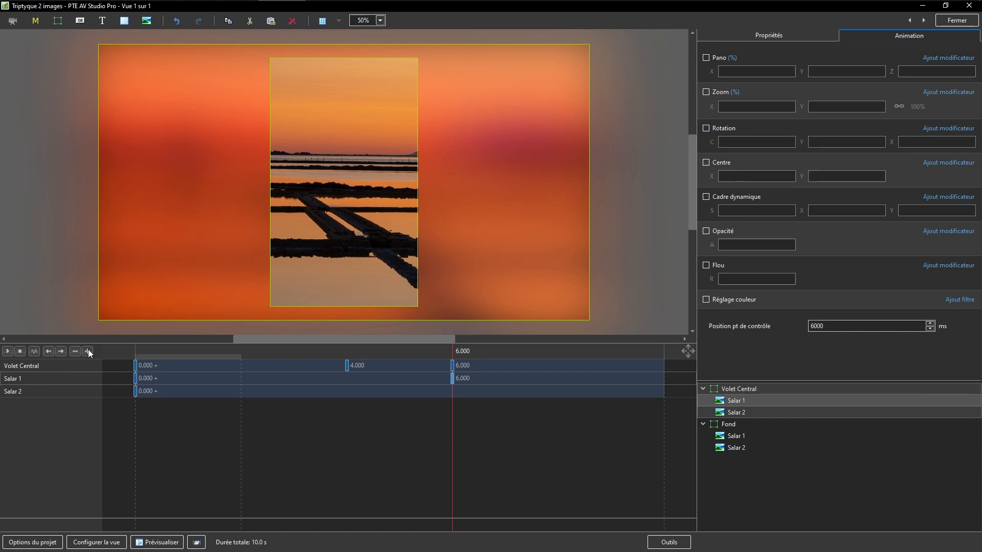
Apply the Douce animation speed to the dynamic frame of Volet Central's Salar 1 at its 0 ms control point
left_click(135, 378)
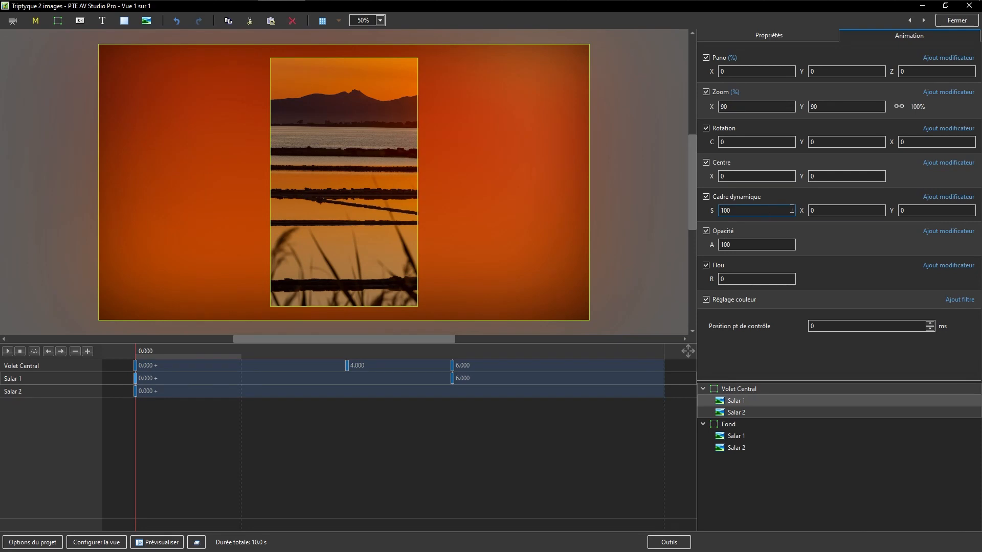
left_click(956, 198)
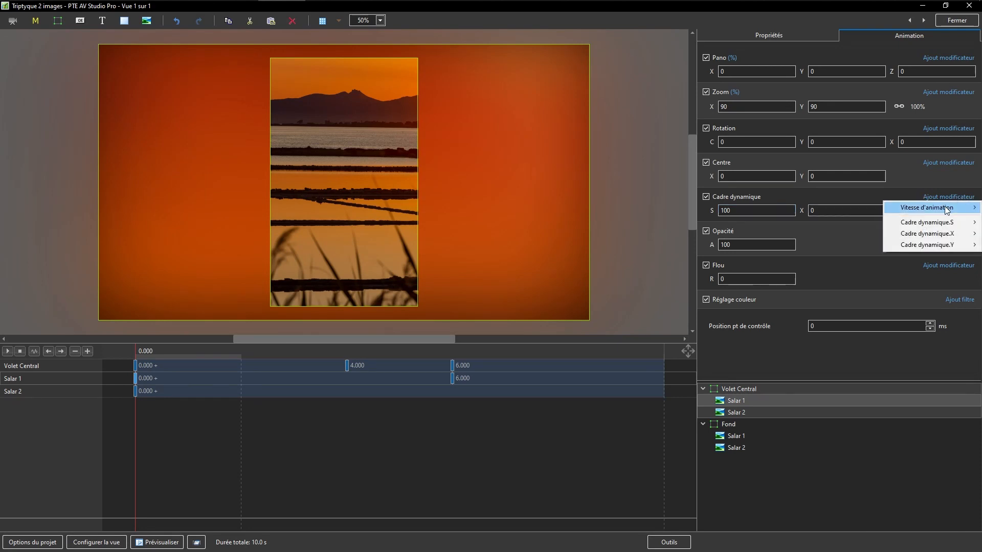
mouse_move(947, 210)
left_click(826, 230)
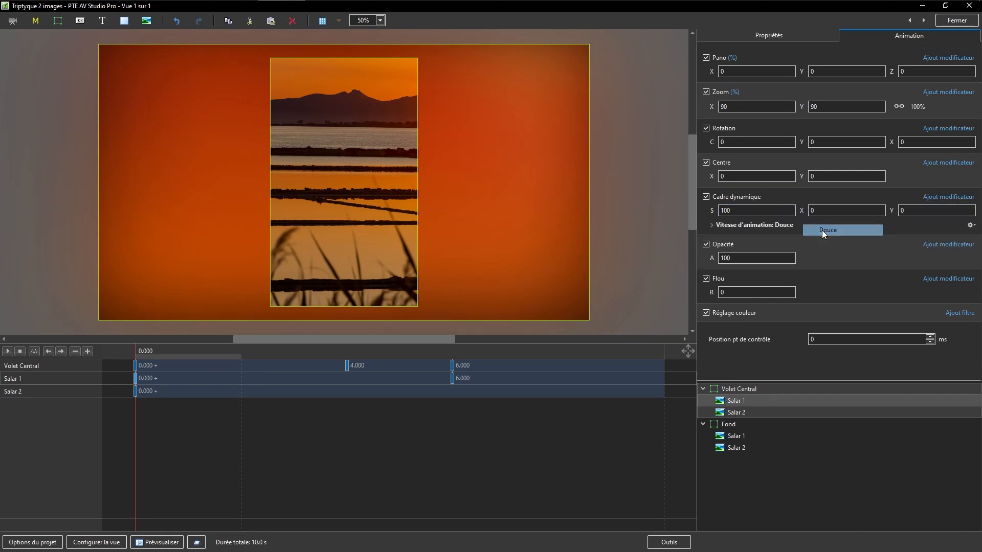
Enable the dynamic frame at Salar 1's 6000 ms control point and set its S value to 102
left_click(452, 378)
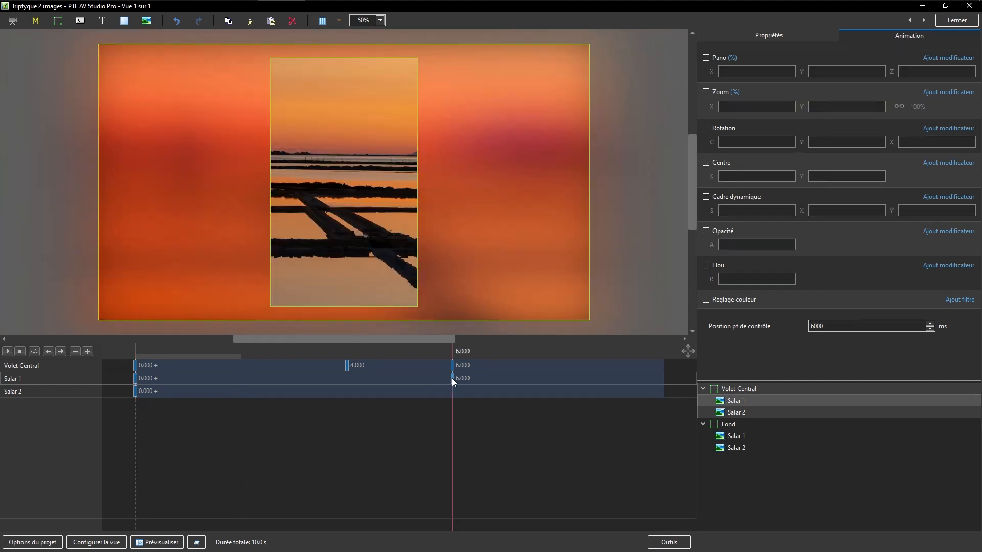
left_click(706, 196)
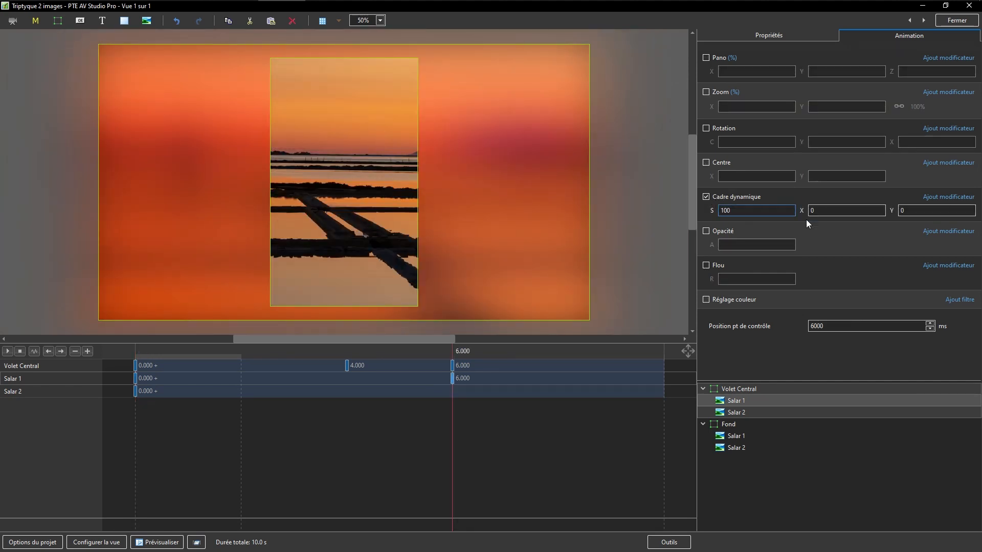
double_click(749, 212)
type("102")
Add a control point at 4000 ms to Volet Central's Salar 2 image, aligned with the frame's middle control point
left_click_drag(451, 432, 347, 429)
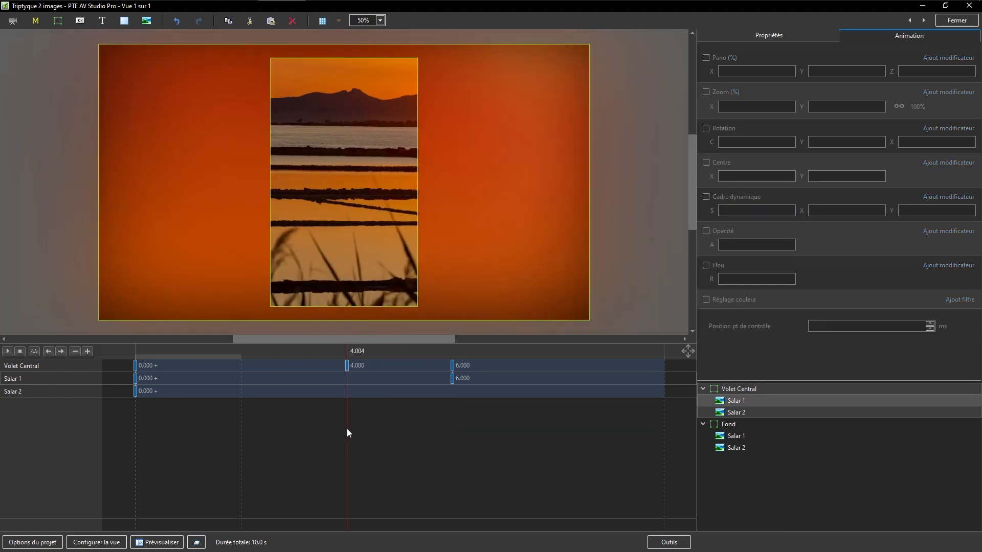
left_click(347, 365)
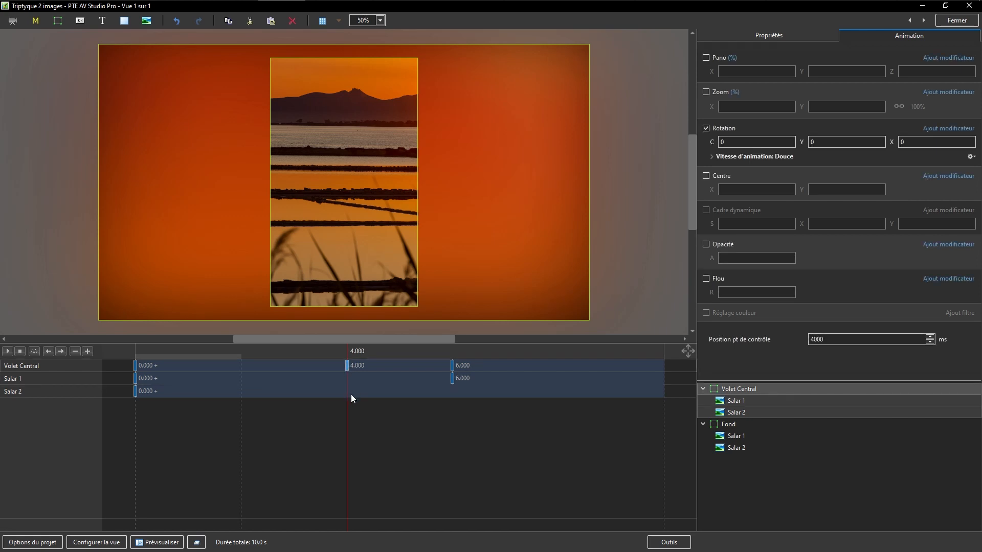
left_click_drag(345, 419, 377, 416)
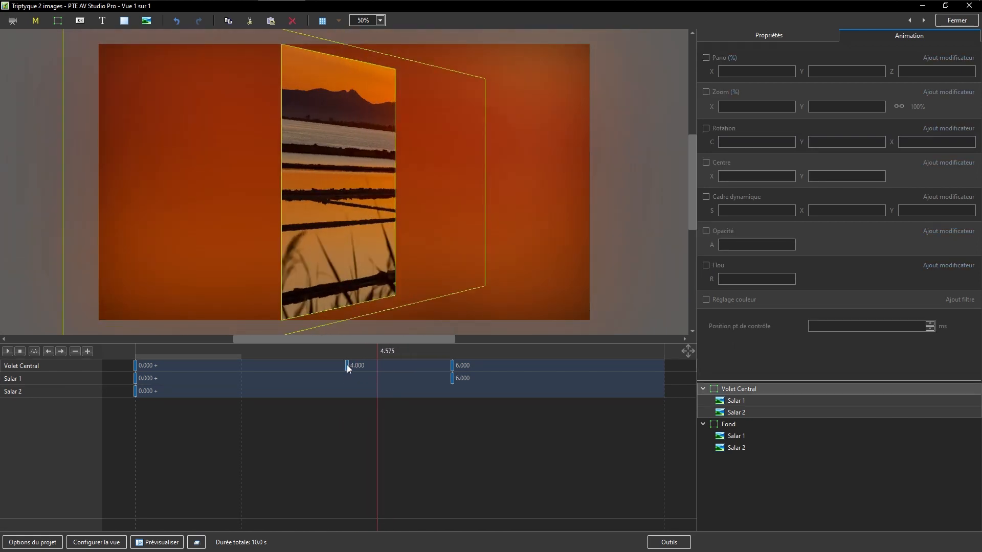
left_click(348, 365)
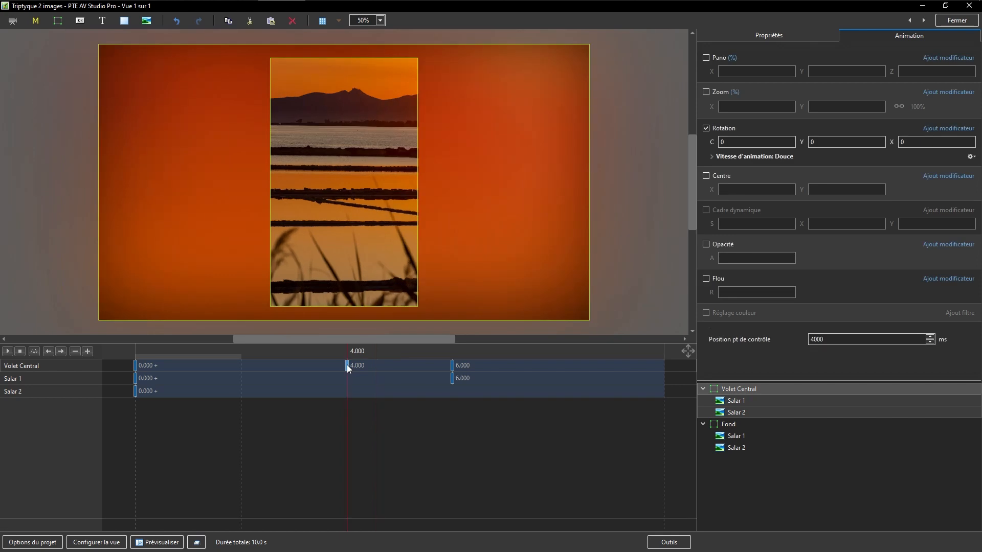
left_click(23, 390)
left_click(88, 351)
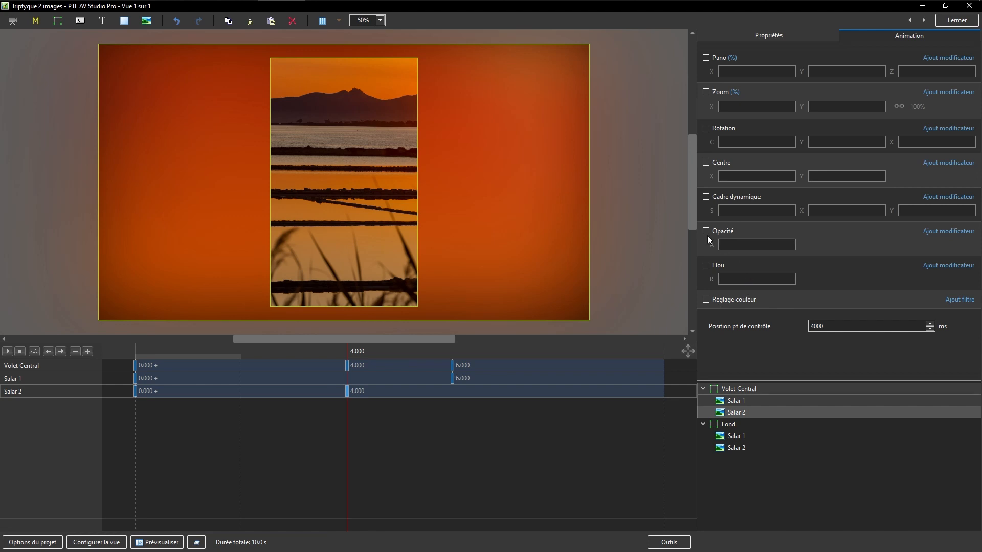
Enable the dynamic frame at Salar 2's 4000 ms control point with the Douce animation speed
left_click(707, 196)
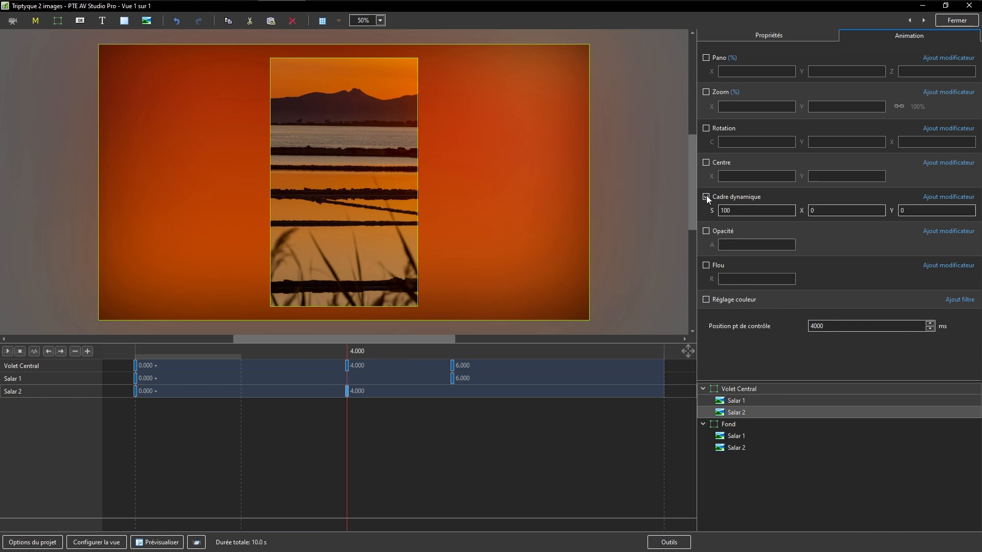
left_click(945, 197)
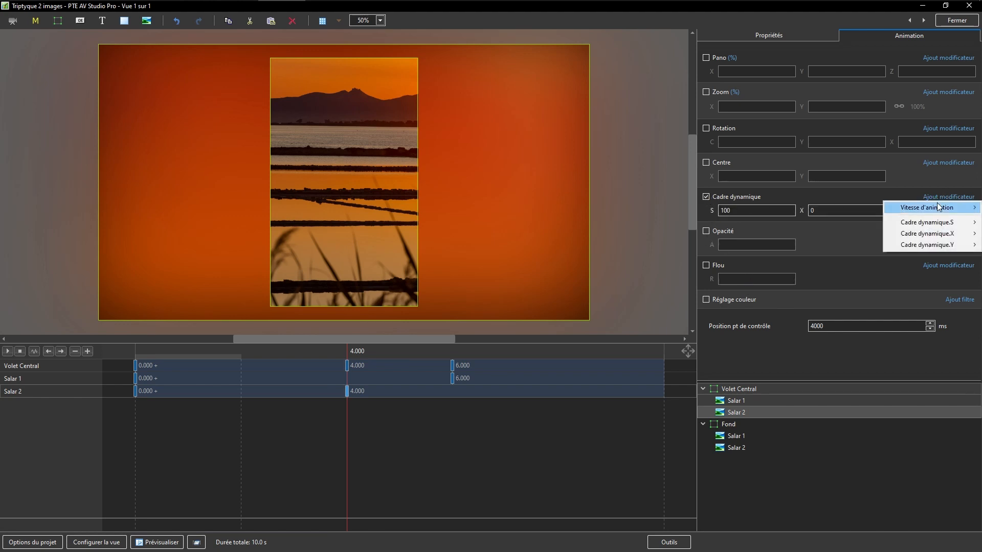
mouse_move(938, 207)
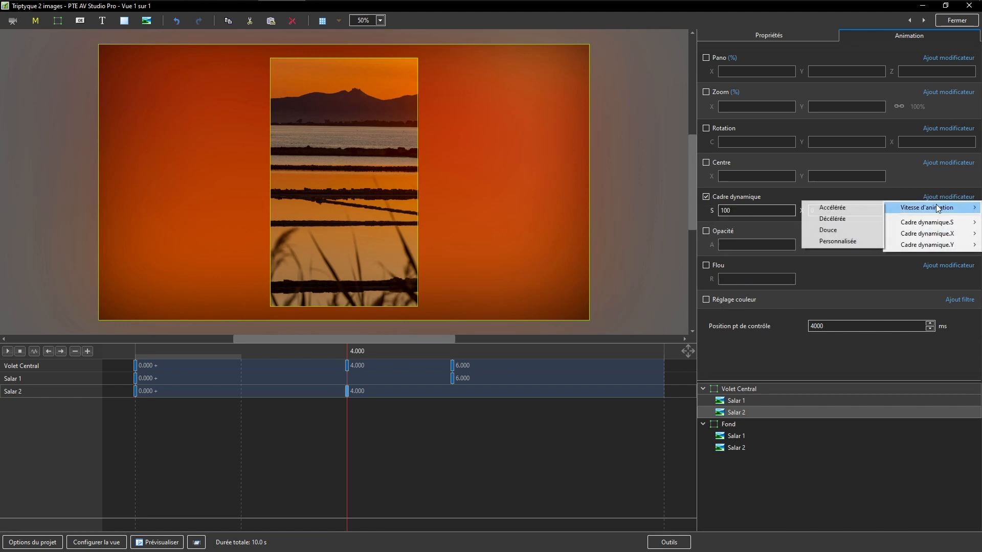
left_click(842, 232)
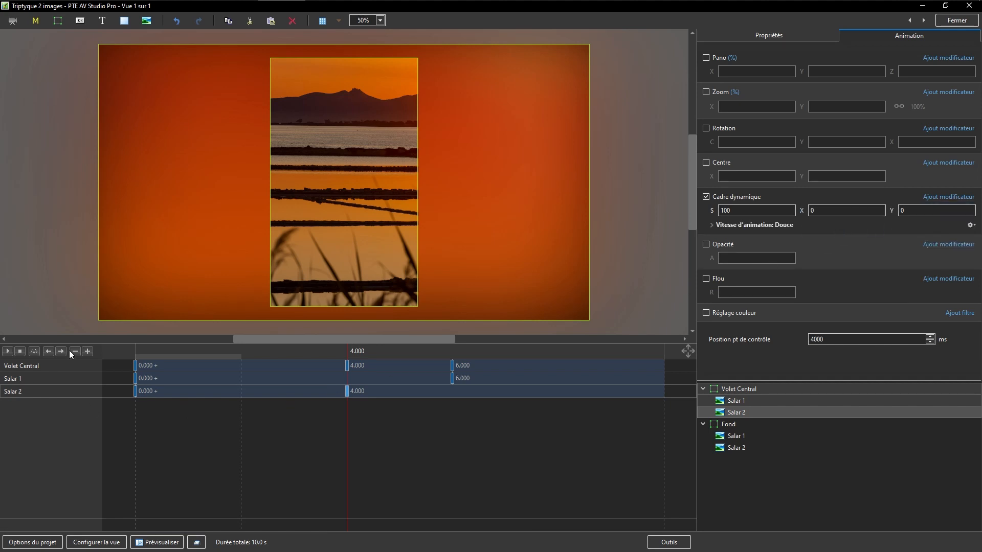
Add a control point at 10000 ms to Volet Central's Salar 2 and set its dynamic frame S value to 102
left_click(88, 351)
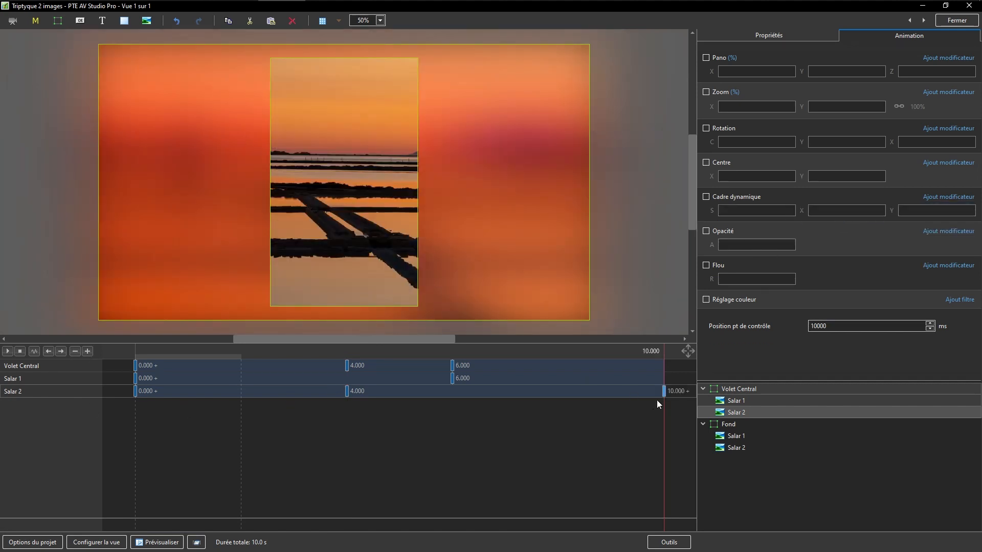
left_click(705, 198)
double_click(739, 210)
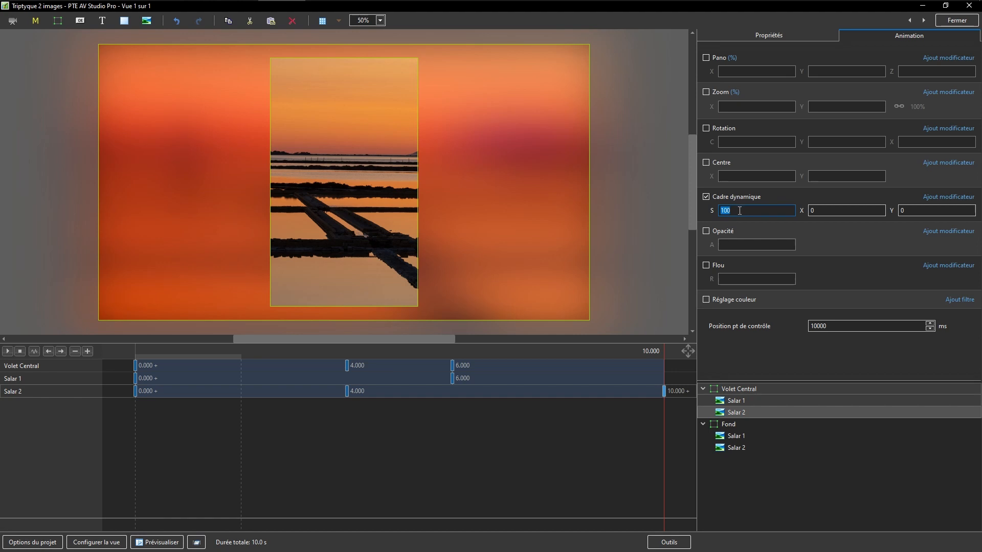
type("102")
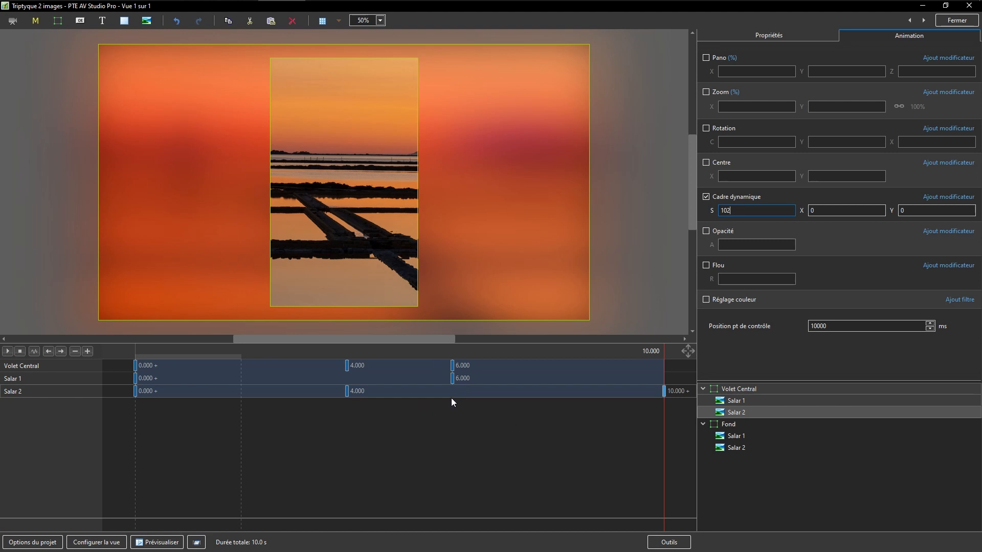
left_click_drag(654, 448, 116, 419)
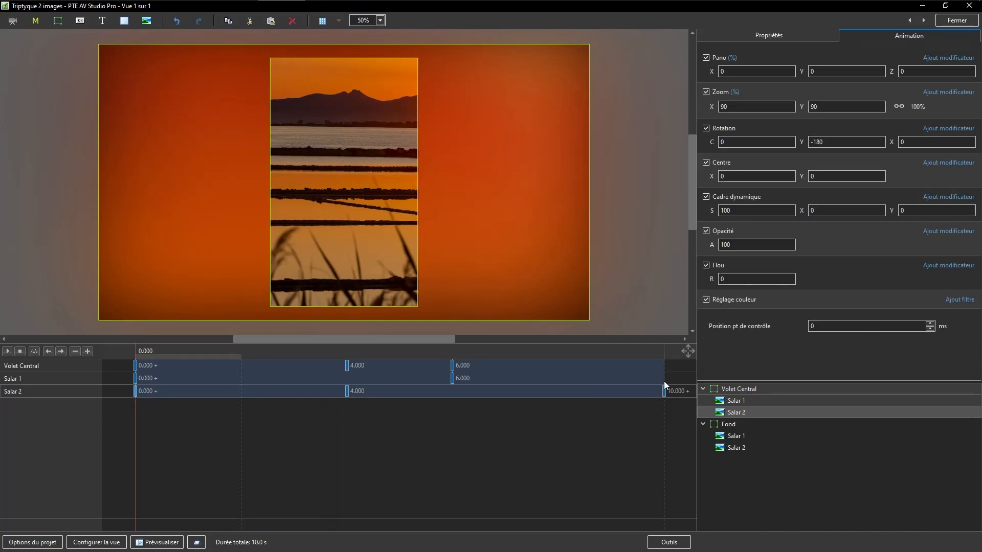
Copy the Volet Central frame with its images and paste two duplicates at the top level of the object list
left_click(735, 390)
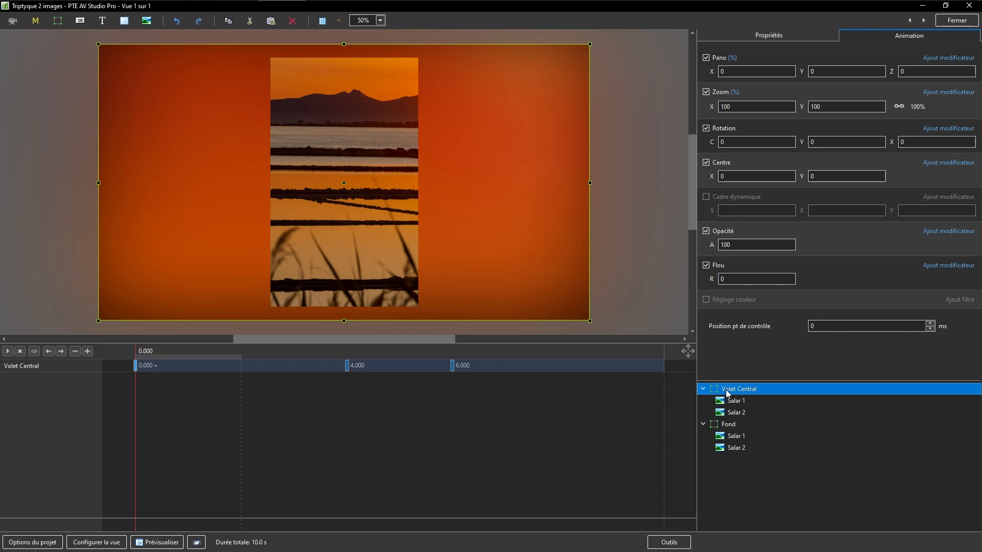
left_click(716, 483)
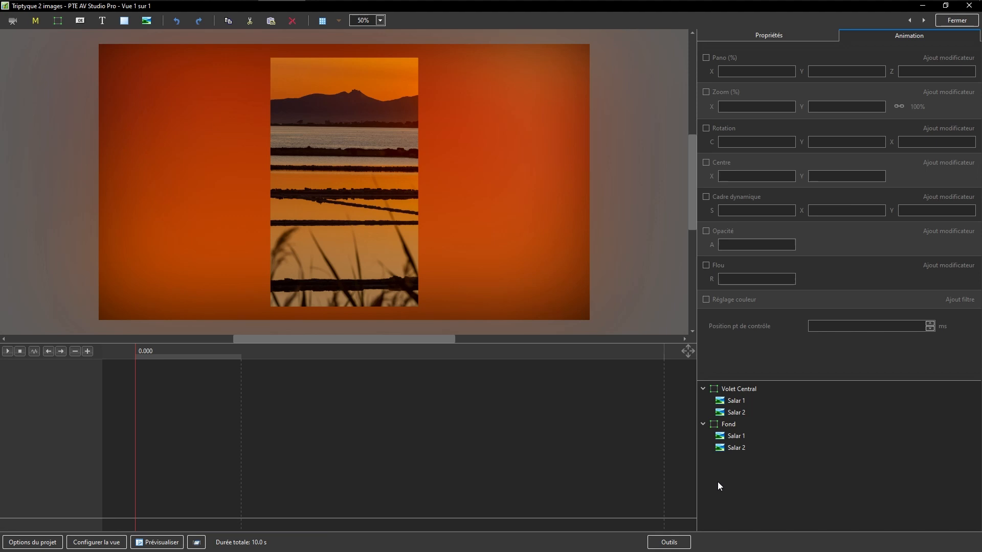
key("ctrl+v")
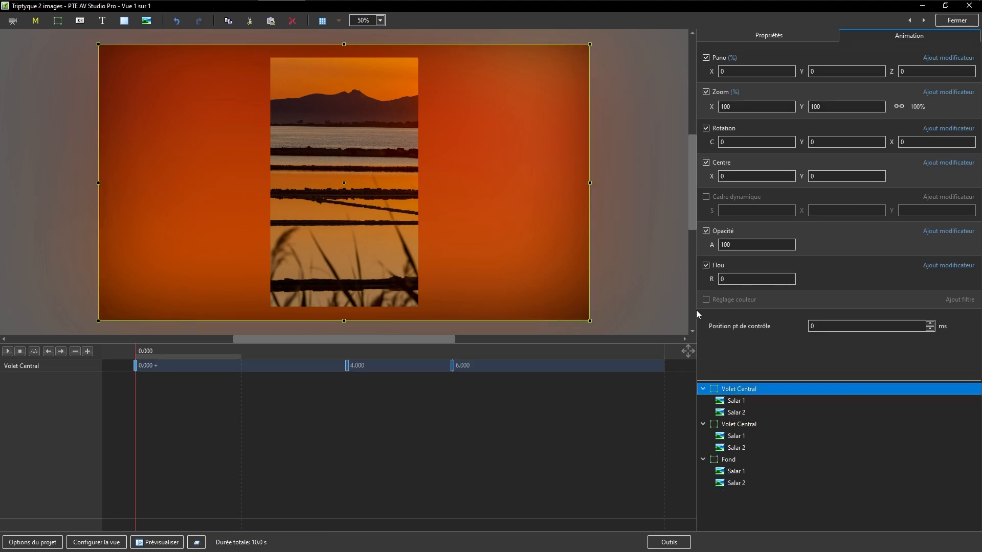
left_click(644, 253)
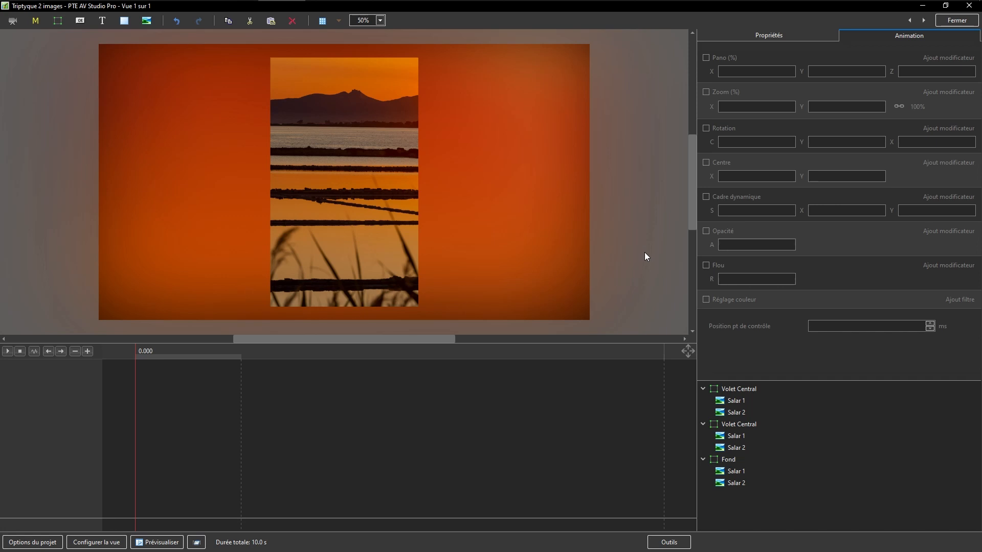
key("ctrl+v")
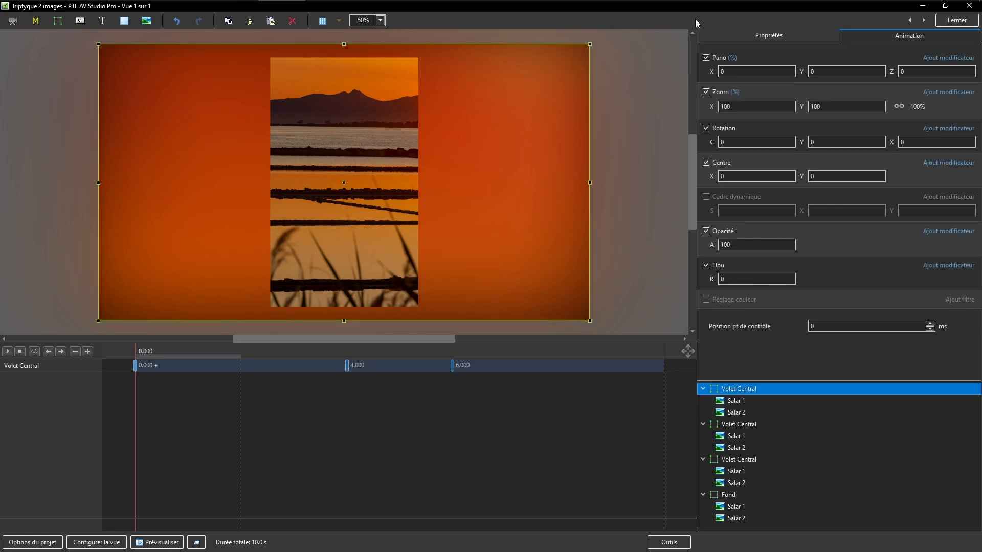
Rename the uppermost Volet Central frame as Volet Gauche
left_click(764, 37)
left_click(828, 61)
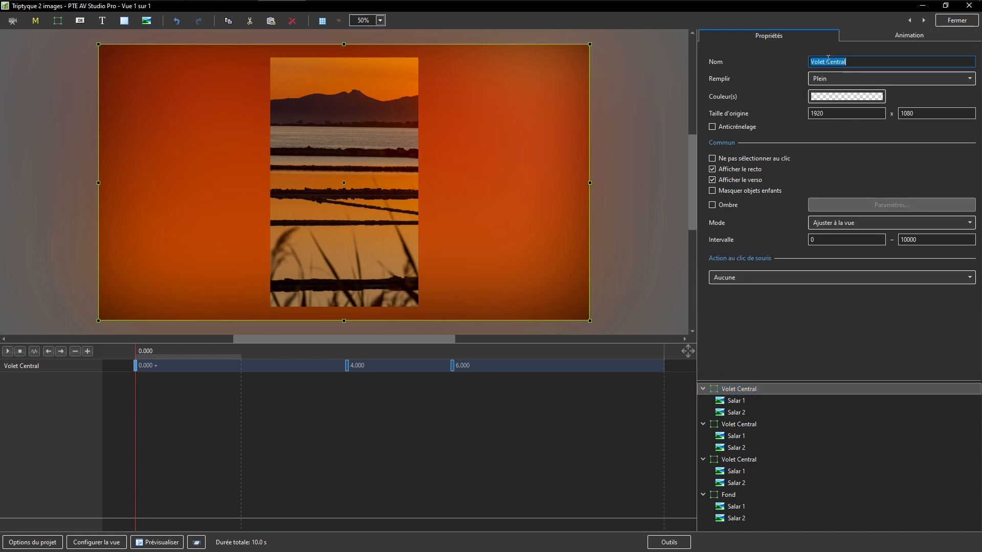
type("Volet Ga")
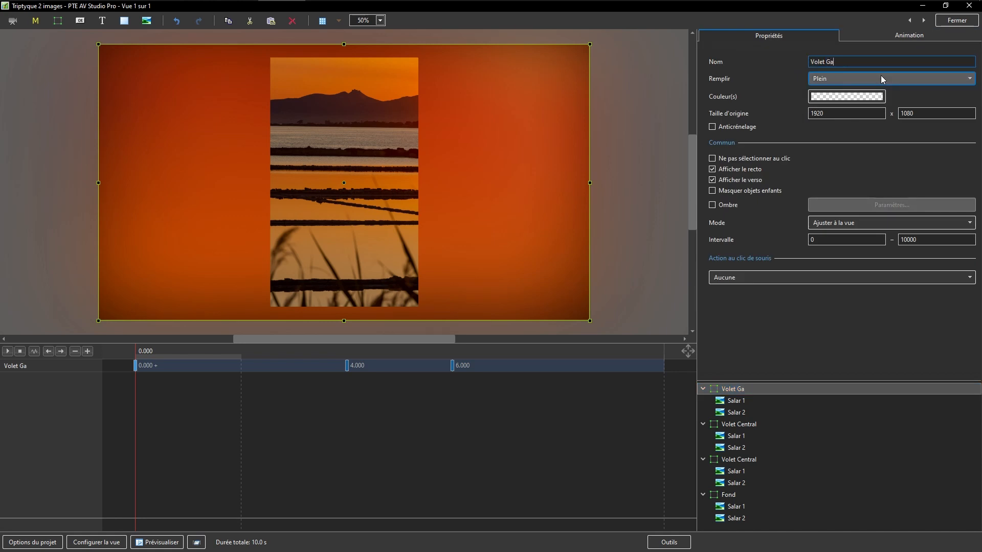
type("uche")
Rename the lowest Volet Central frame, just above Fond, as Volet Droite
left_click(740, 459)
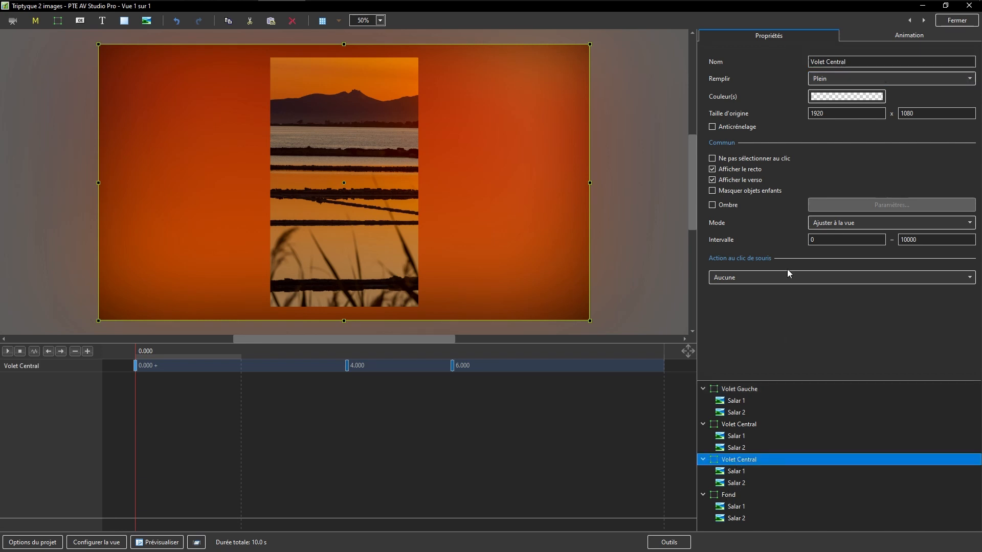
left_click(828, 62)
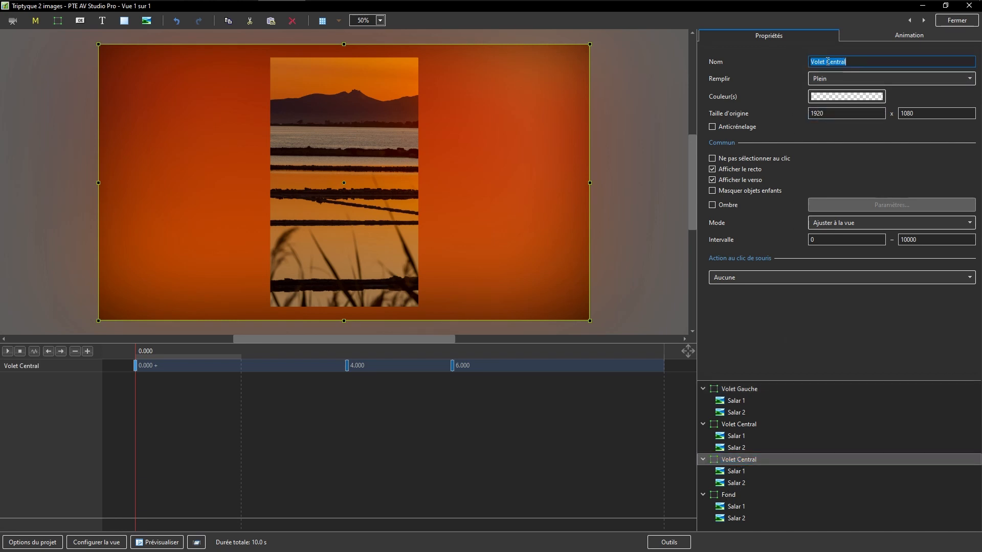
double_click(828, 63)
type("Droit")
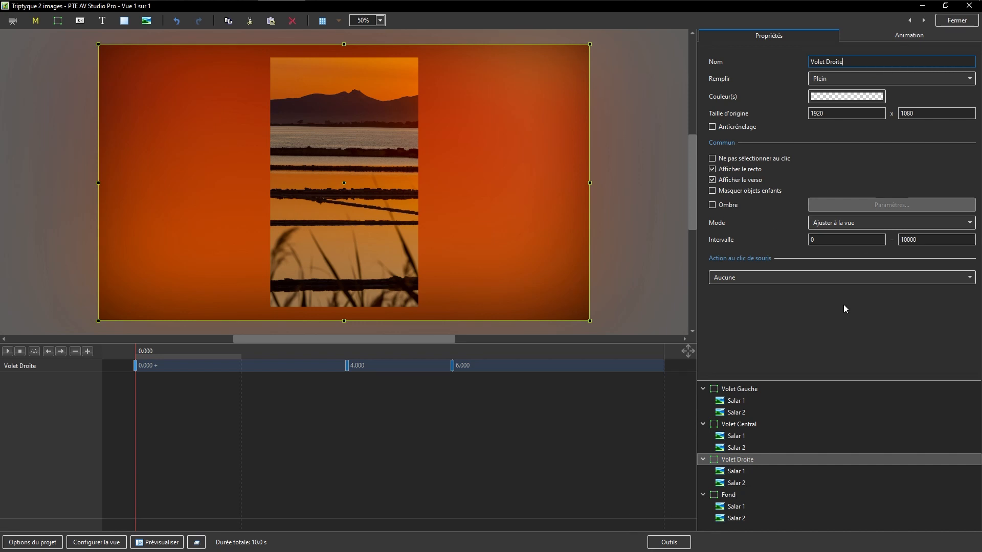
Set the horizontal pan (Pano X) of Volet Droite to 65% at its first control point
left_click(894, 35)
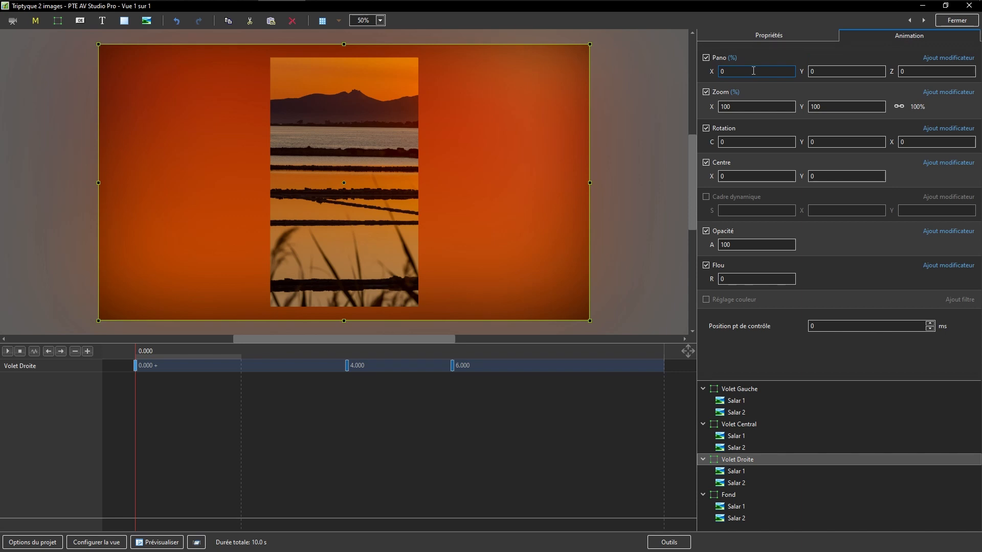
double_click(753, 70)
type("65")
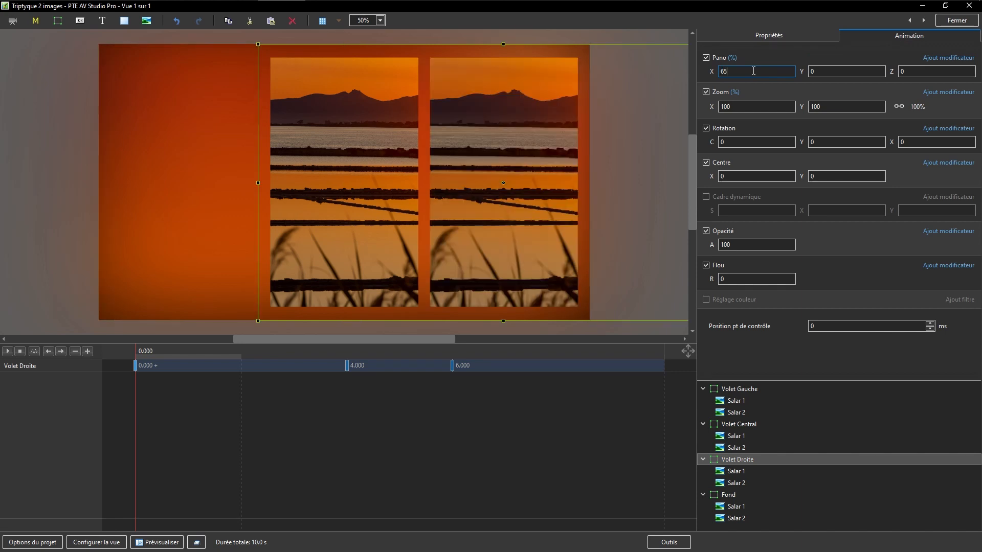
Set the horizontal pan (Pano X) of Volet Gauche to -65% at its first control point
left_click(749, 390)
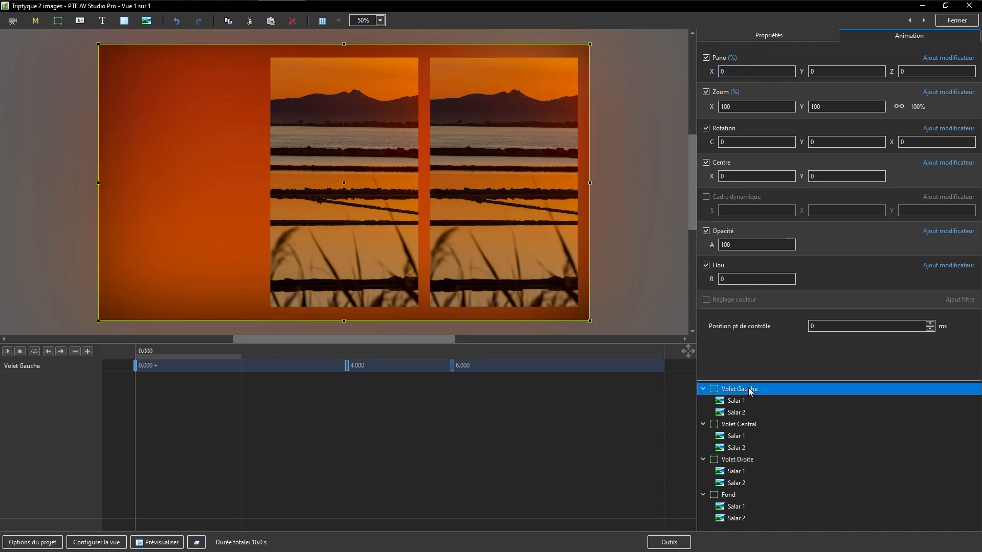
double_click(736, 71)
type("-")
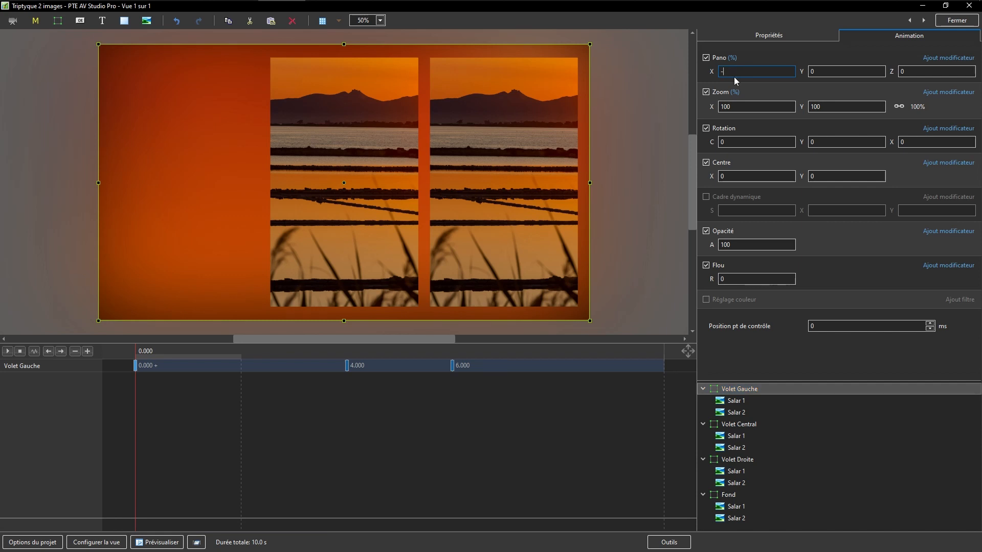
type("65")
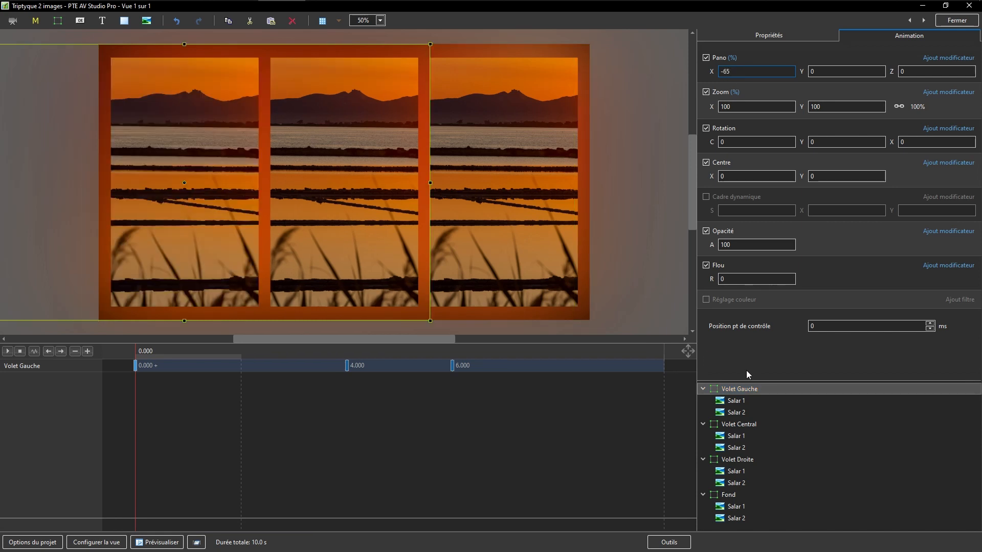
Set the image crop of both Salar images in Volet Gauche to 0% on the left and 66.666% on the right
left_click(732, 401)
left_click(728, 413, "ctrl")
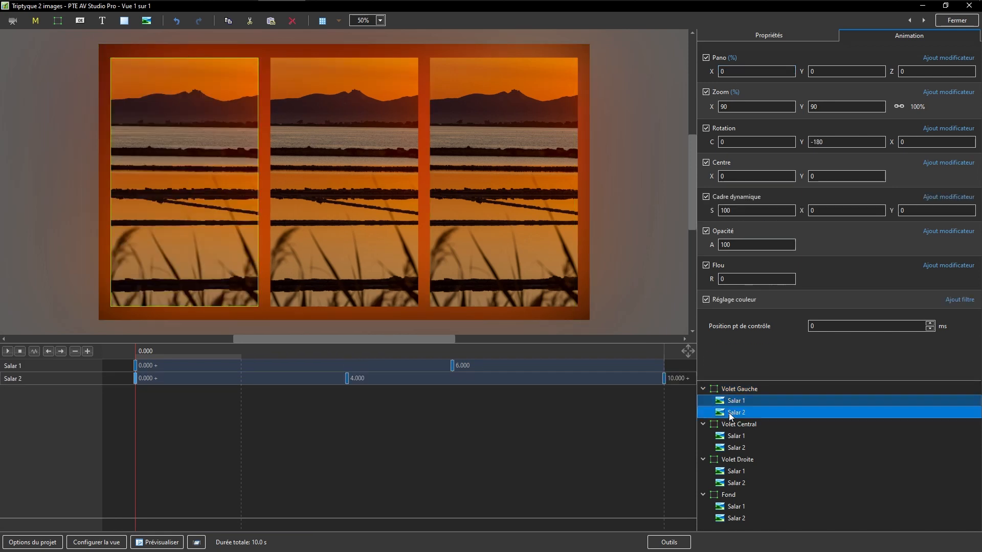
left_click(768, 36)
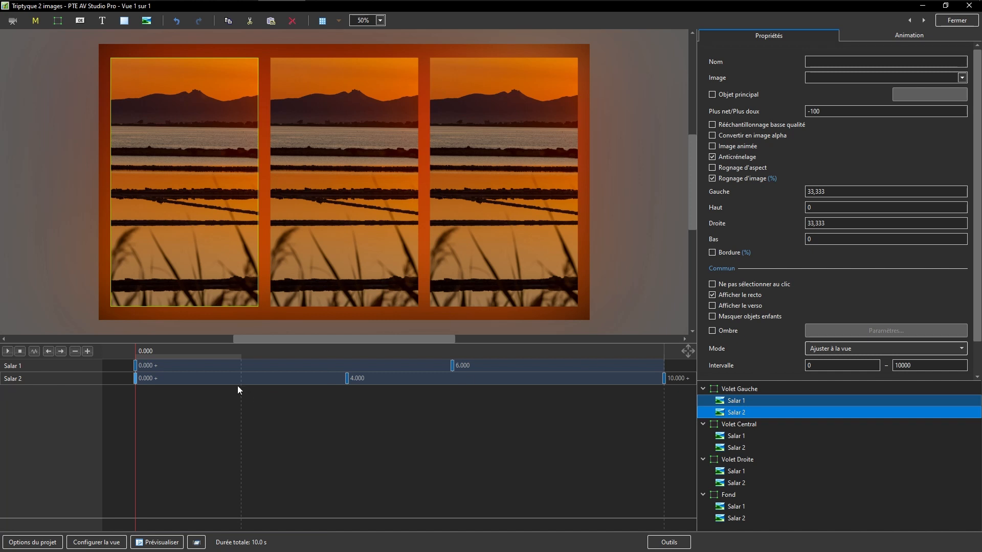
double_click(797, 191)
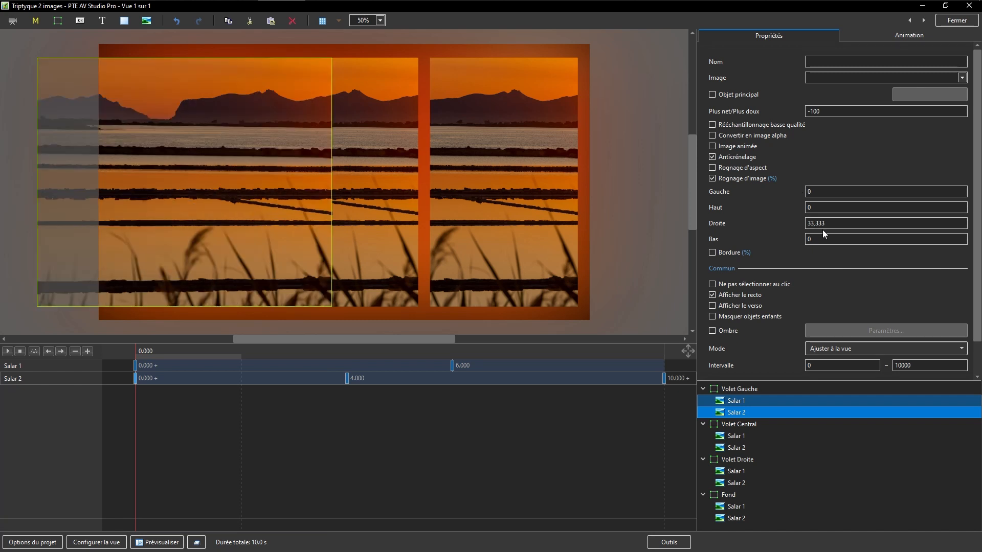
double_click(836, 223)
type("66")
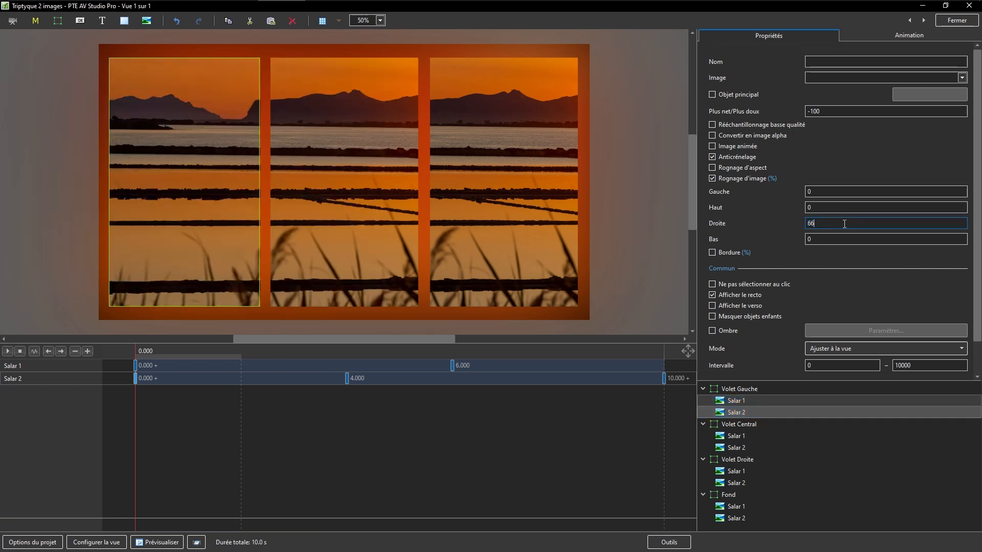
type(".666")
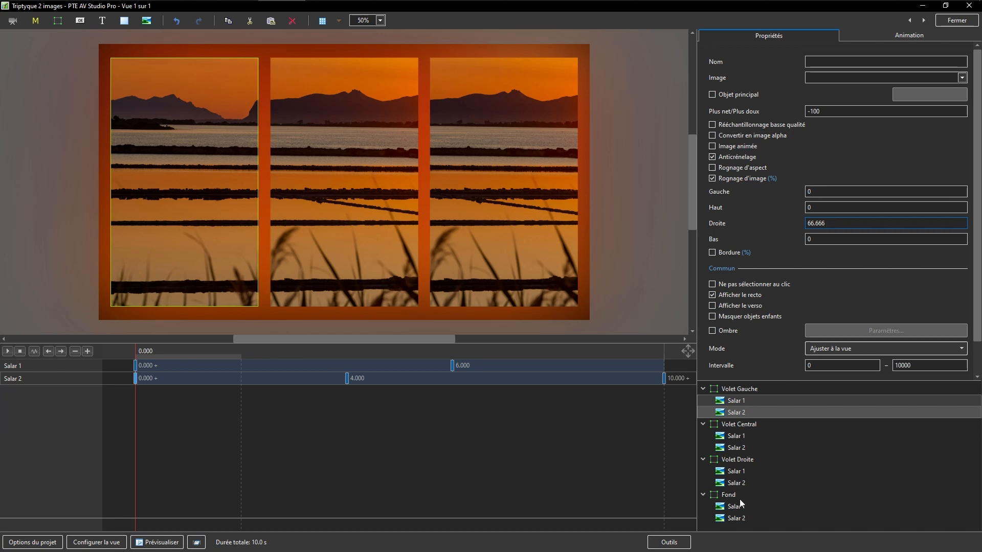
Crop both Salar images in Volet Droite 0% on the right and 66.666% on the left, and scrub through the animation to check the triptych
left_click(736, 471)
left_click(734, 483, "shift")
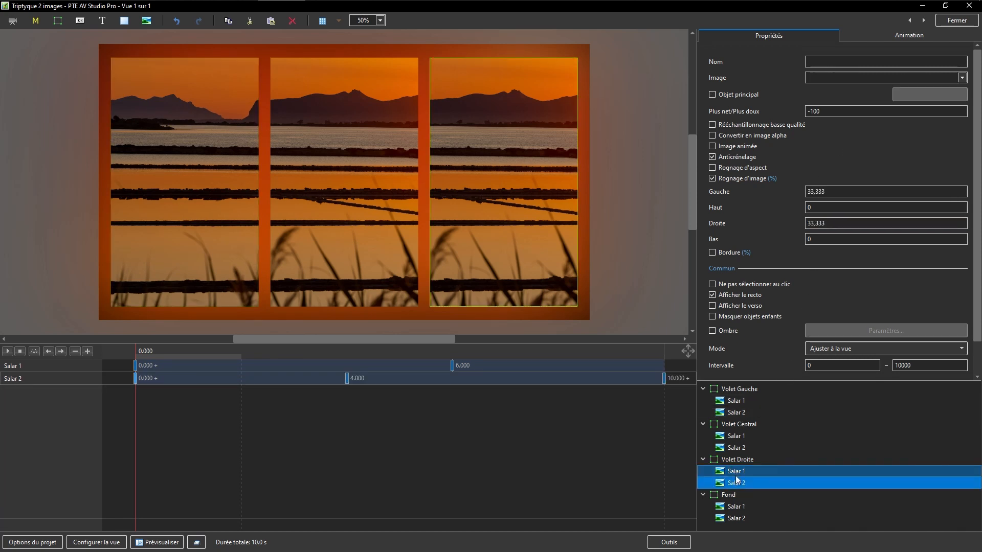
double_click(808, 223)
type("0")
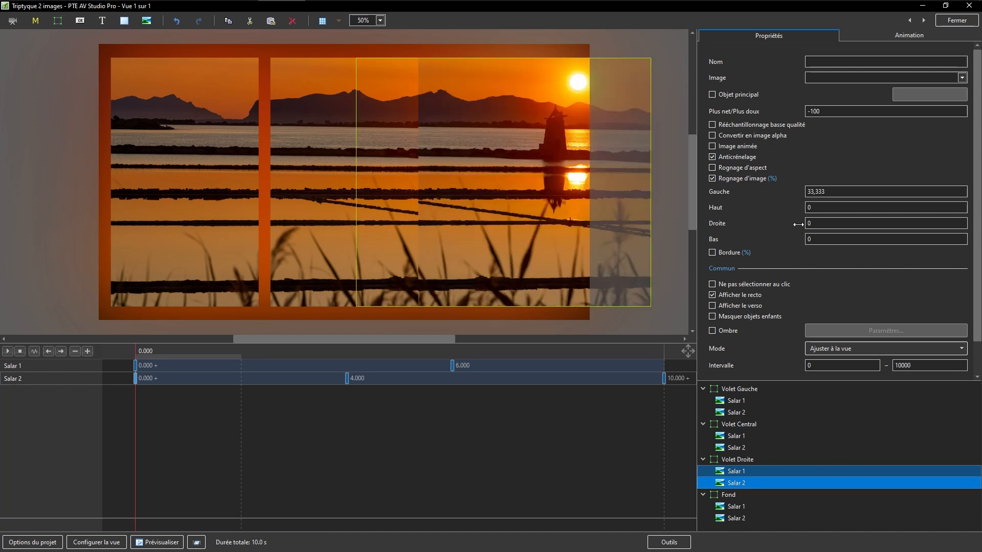
left_click(814, 207)
double_click(827, 191)
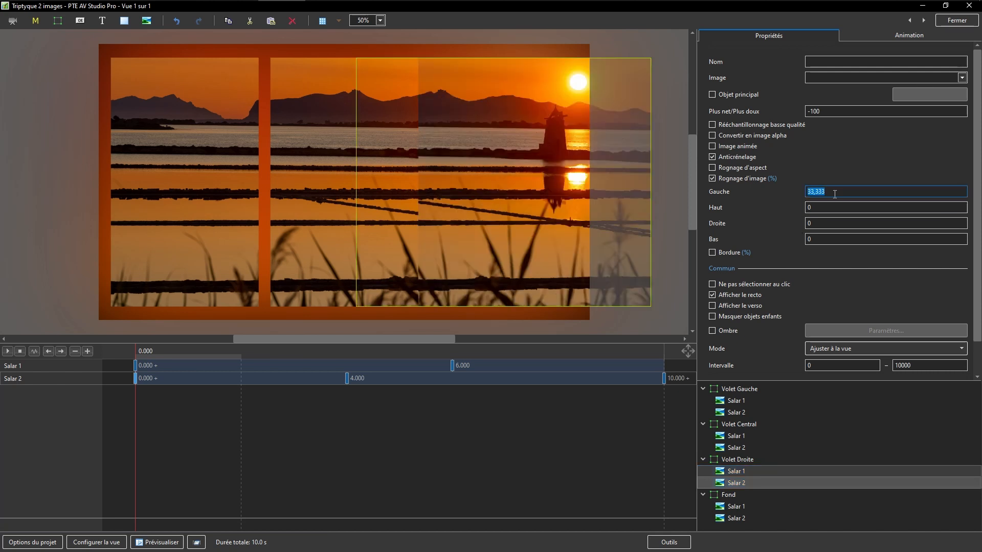
type("66,666")
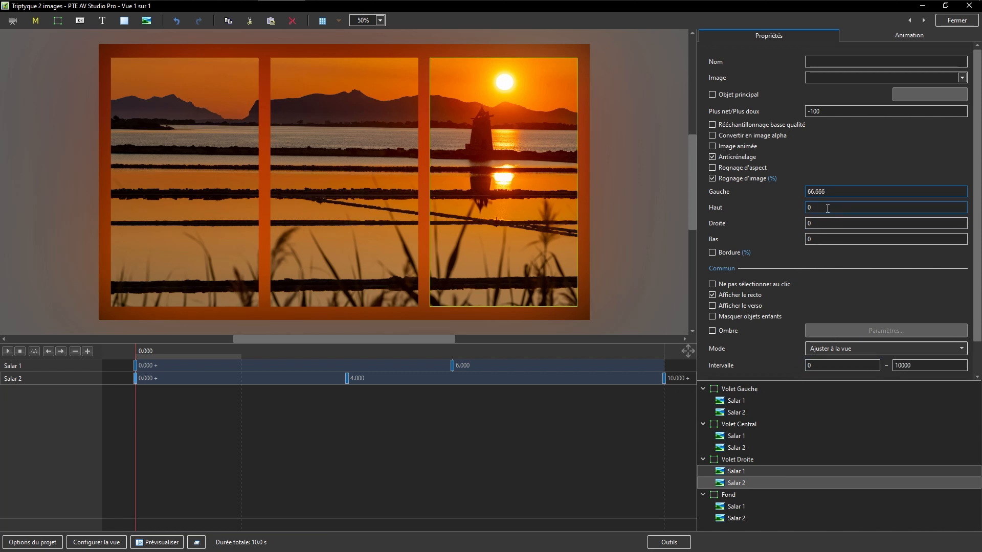
key("Tab")
left_click_drag(134, 428, 665, 336)
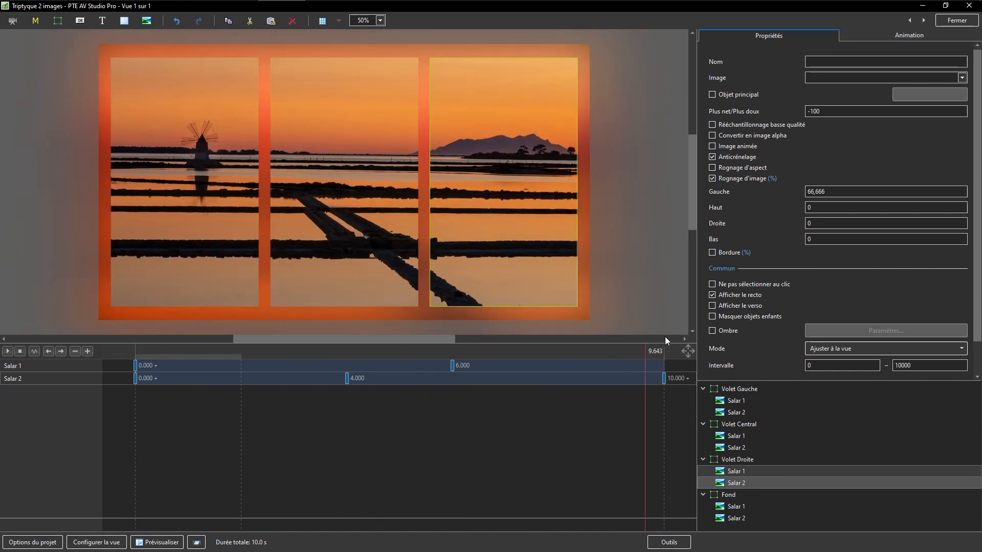
left_click(954, 21)
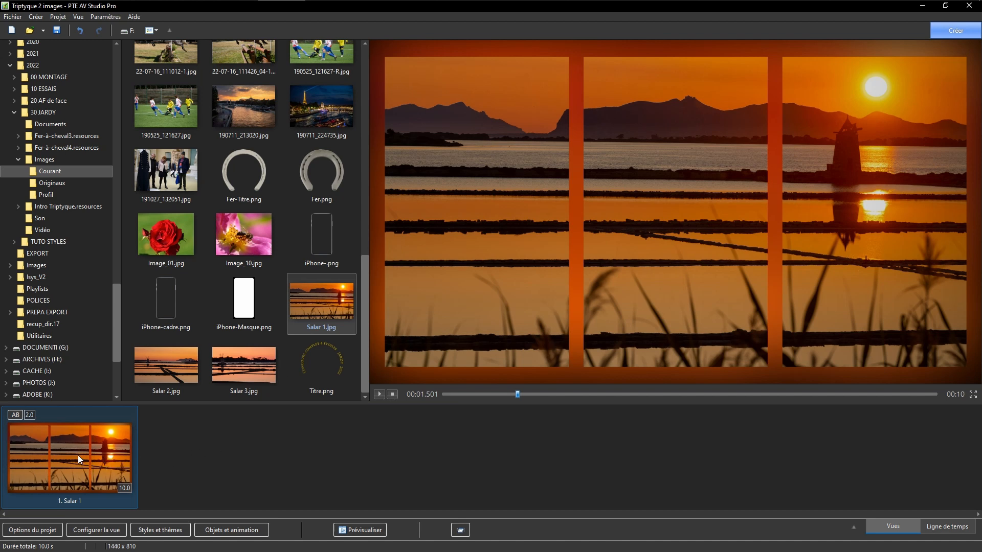
Paste a copy of the slide, and in the first slide move the panels' 10-second Salar 2 control points to 12 seconds
key("ctrl+v")
double_click(106, 432)
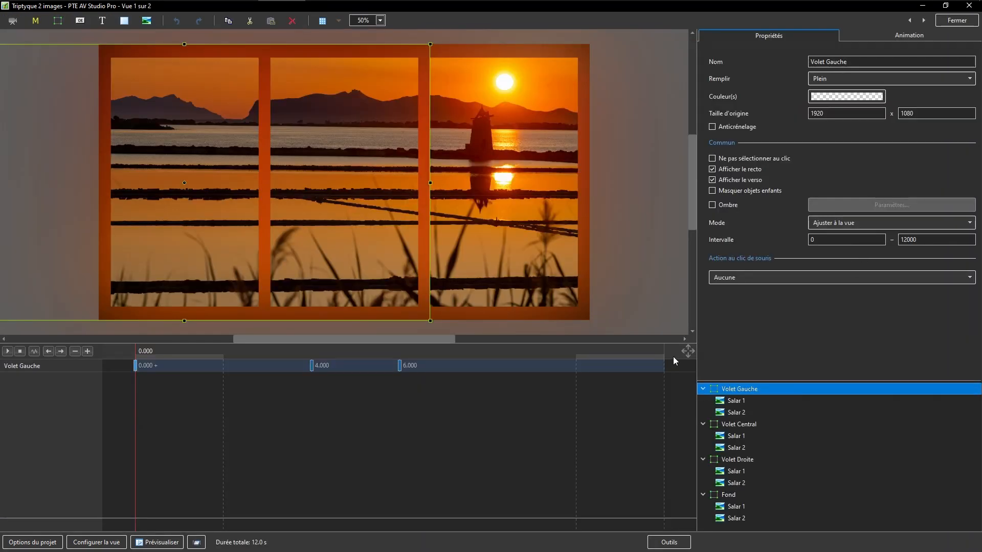
left_click(732, 519, "shift")
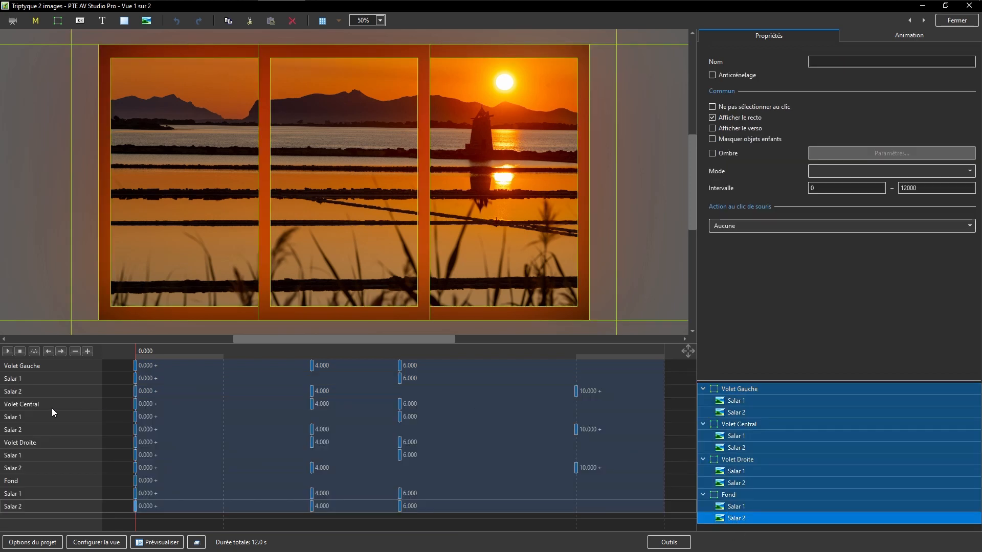
left_click(576, 391)
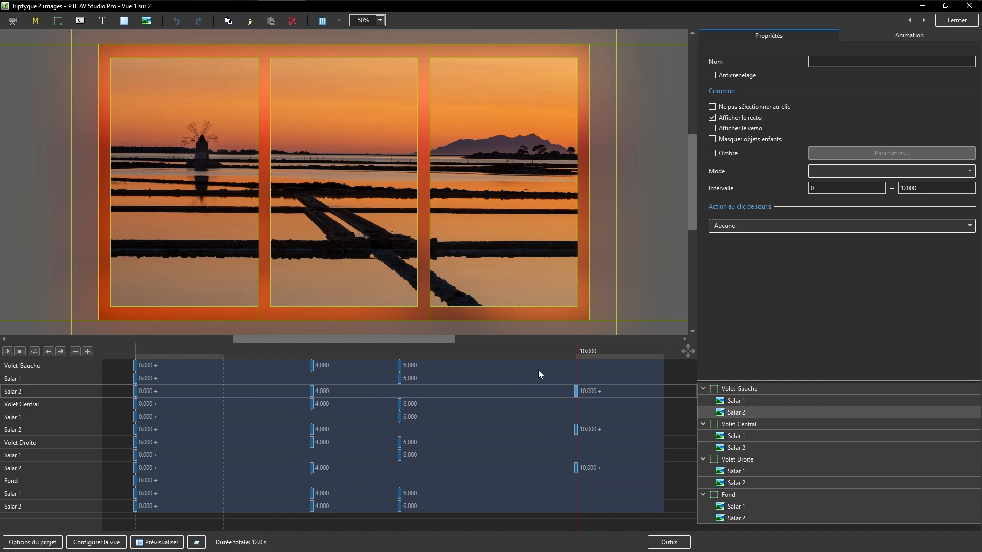
left_click(576, 468)
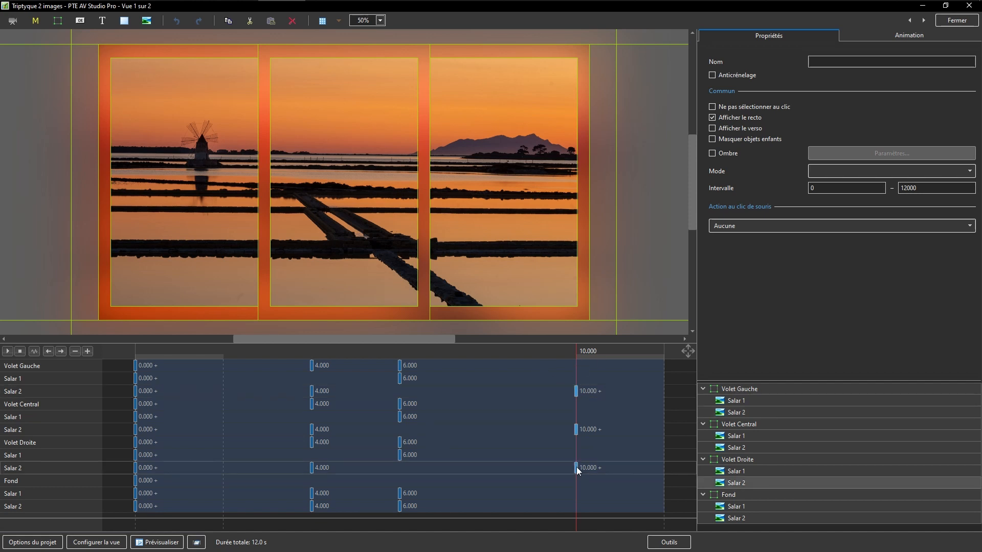
left_click_drag(576, 467, 663, 469)
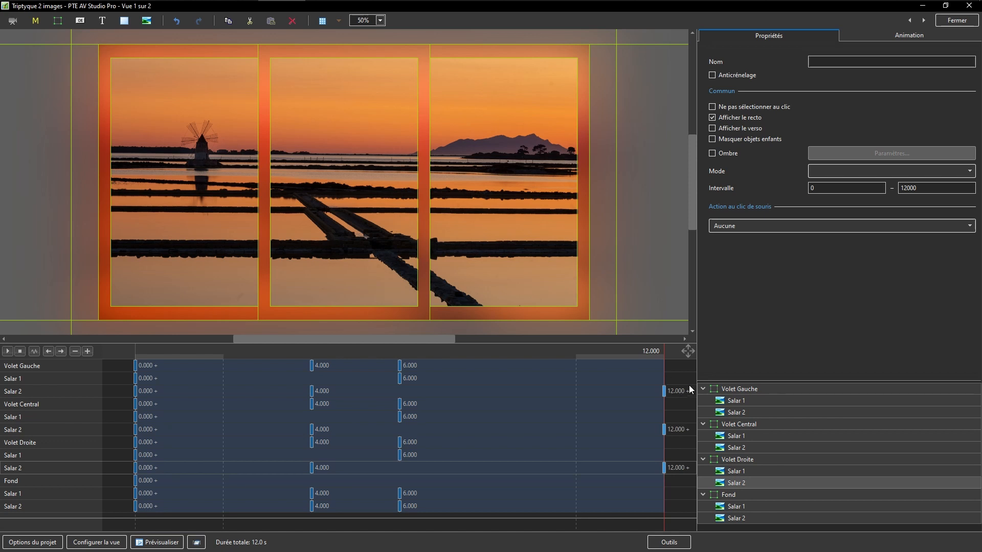
left_click(958, 21)
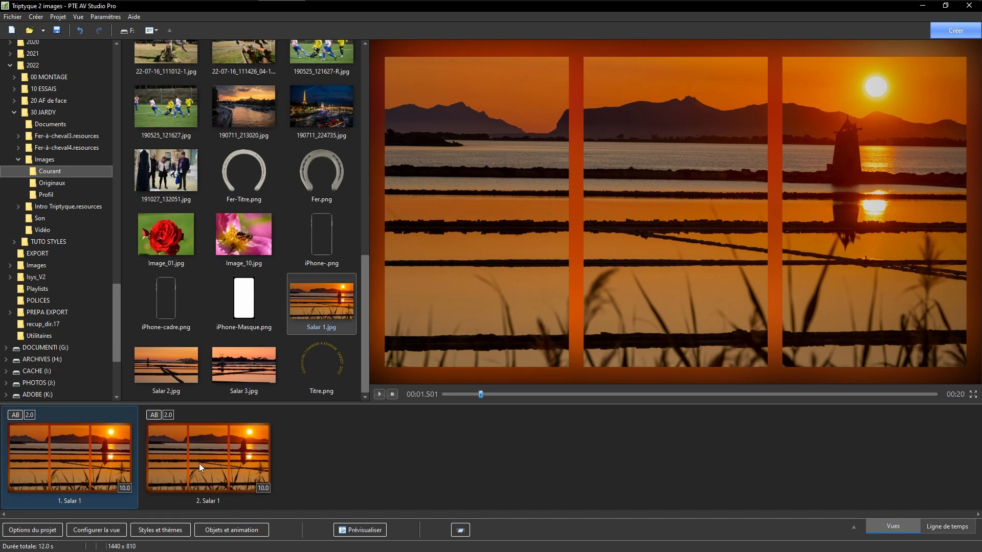
Set the dynamic frame scale (Cadre dynamique S) to 103 at the first slide's 12-second control points, and delete the duplicate slide
double_click(84, 457)
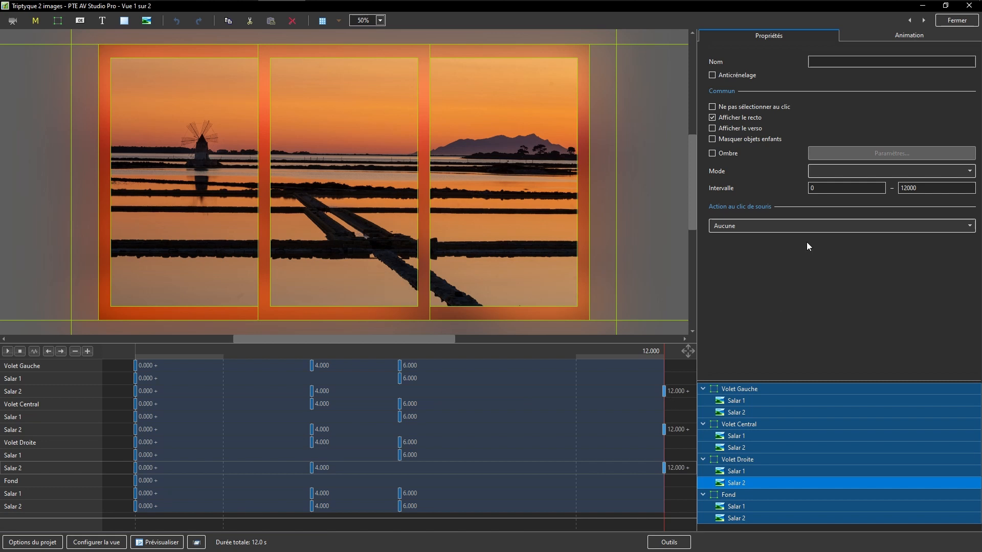
left_click(876, 38)
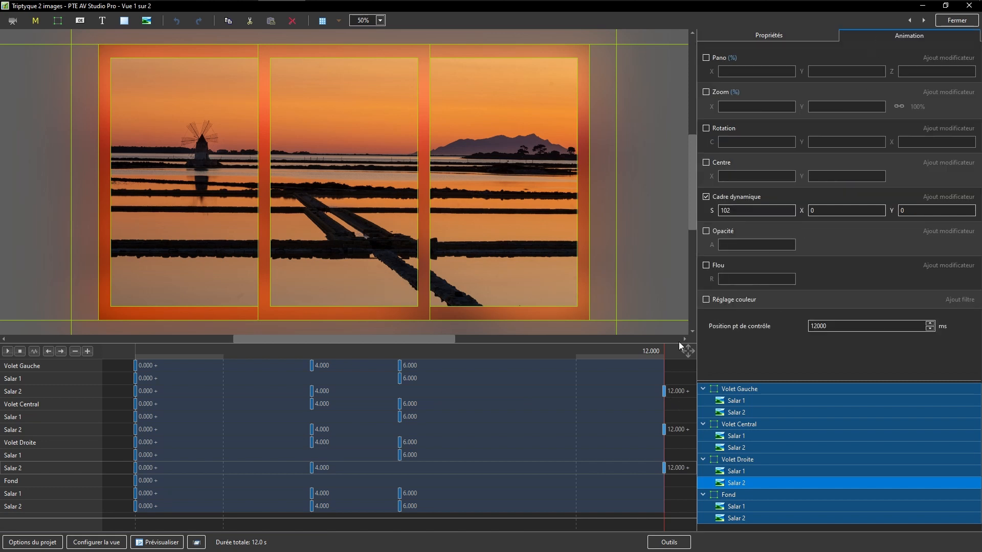
double_click(735, 215)
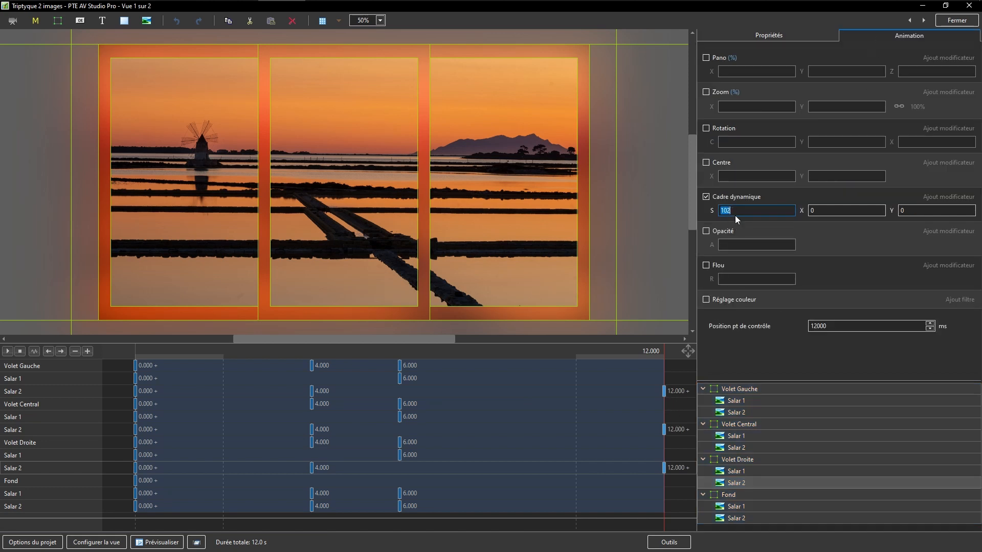
type("103")
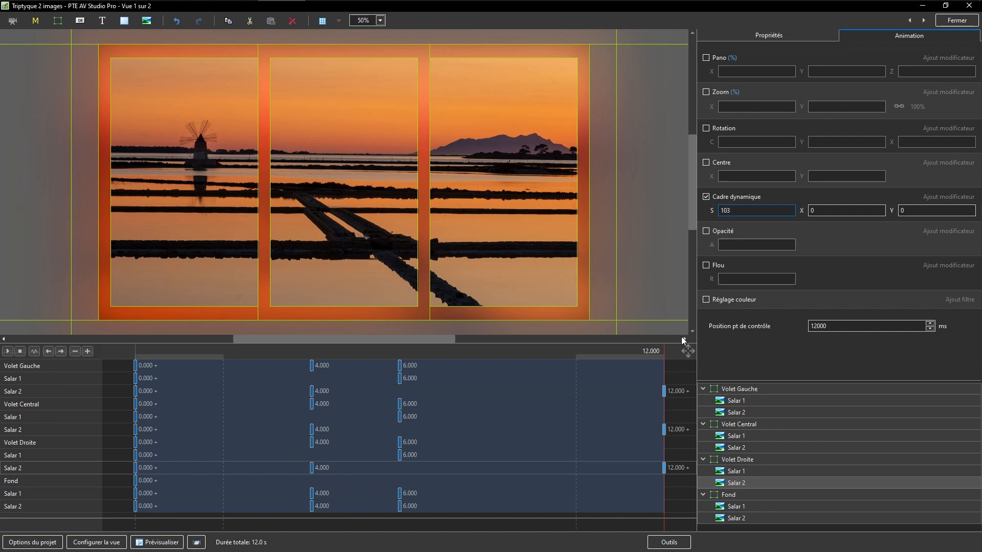
left_click(950, 24)
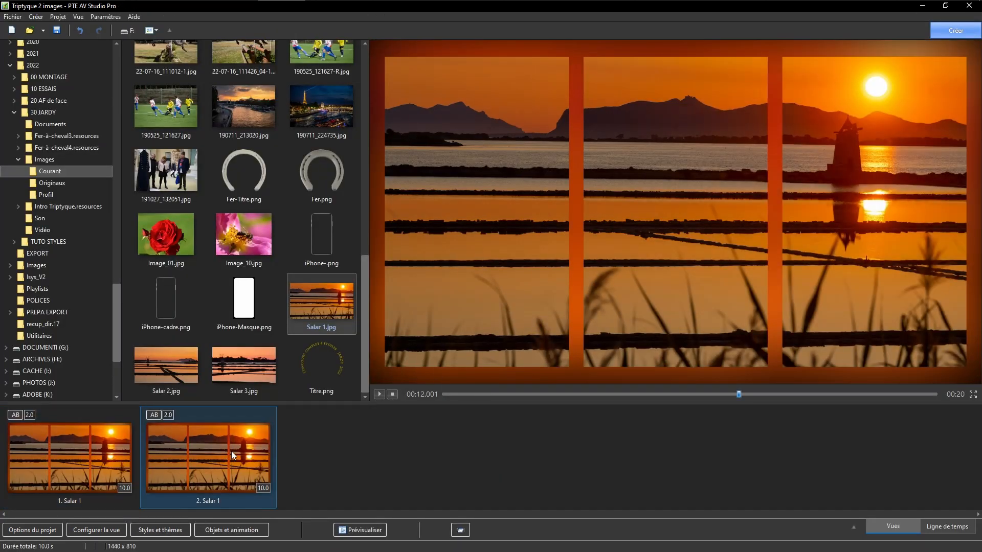
key("Delete")
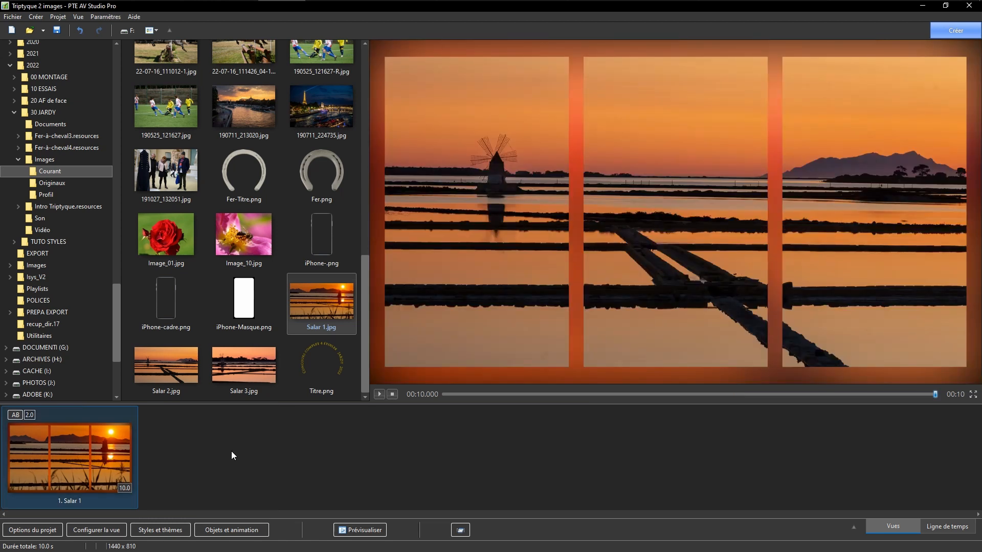
Reopen the remaining slide's objects and collapse the Volet Gauche, Volet Central, Volet Droite and Fond frames
left_click(82, 464)
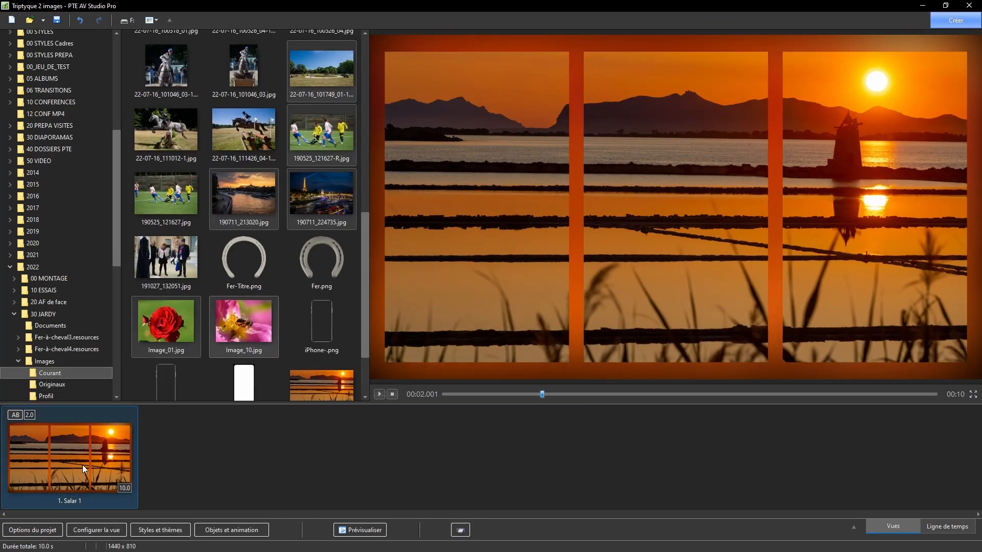
double_click(82, 464)
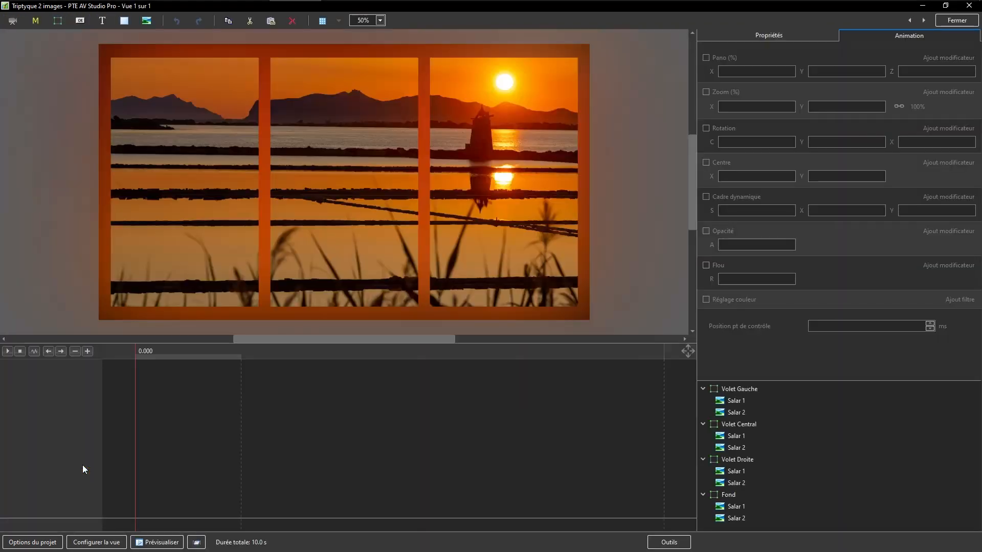
left_click(703, 389)
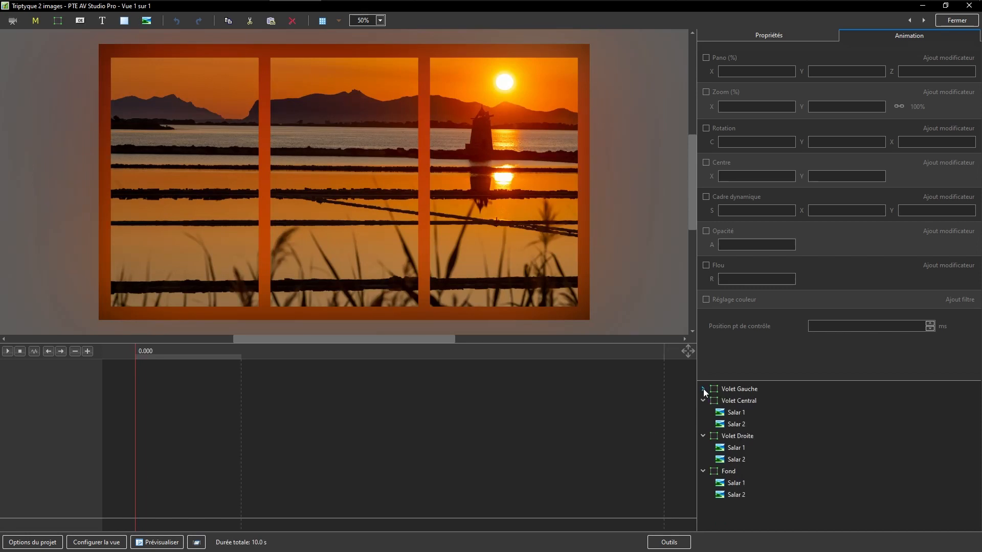
left_click(703, 400)
left_click(703, 412)
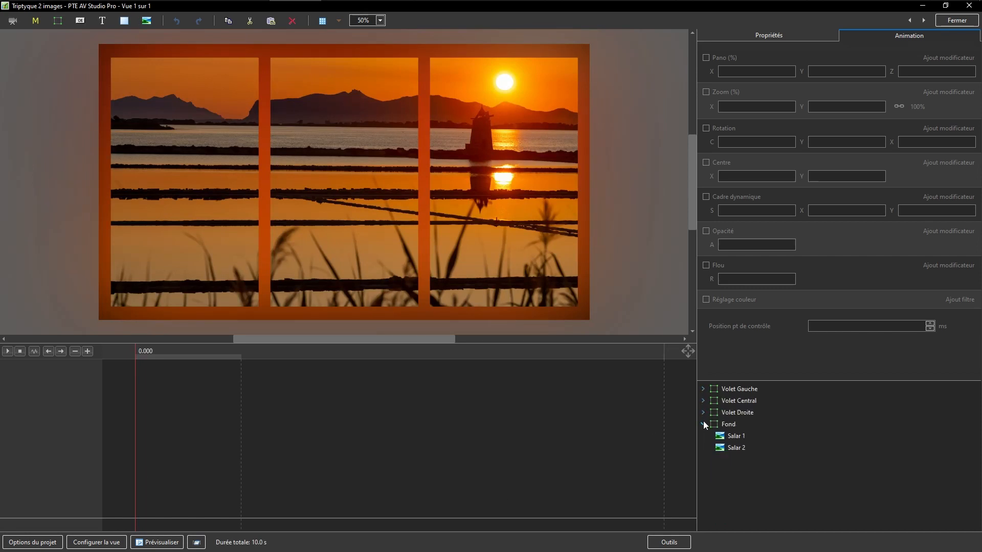
left_click(703, 425)
Add a new frame to the slide and name it Premier plan
left_click(57, 20)
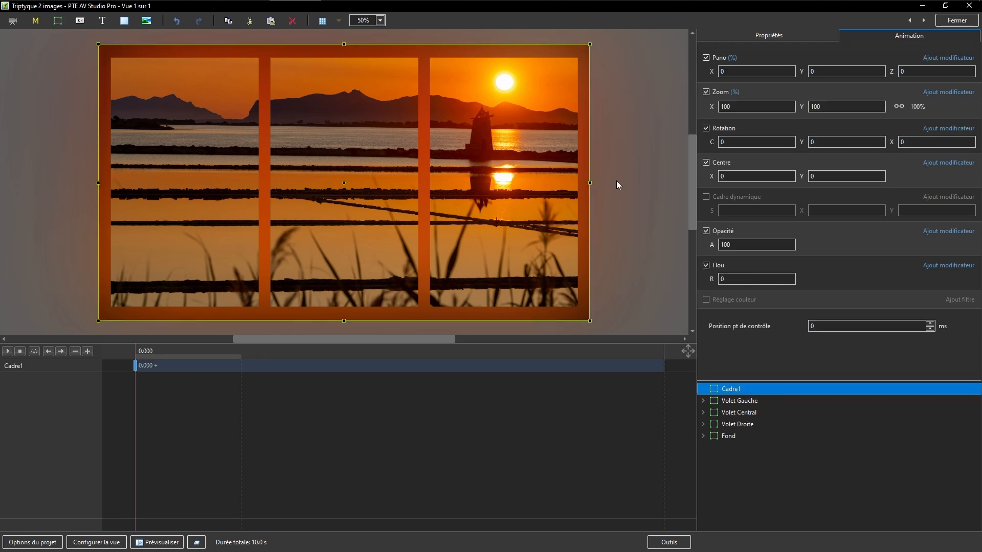
left_click(769, 37)
double_click(864, 62)
type("P")
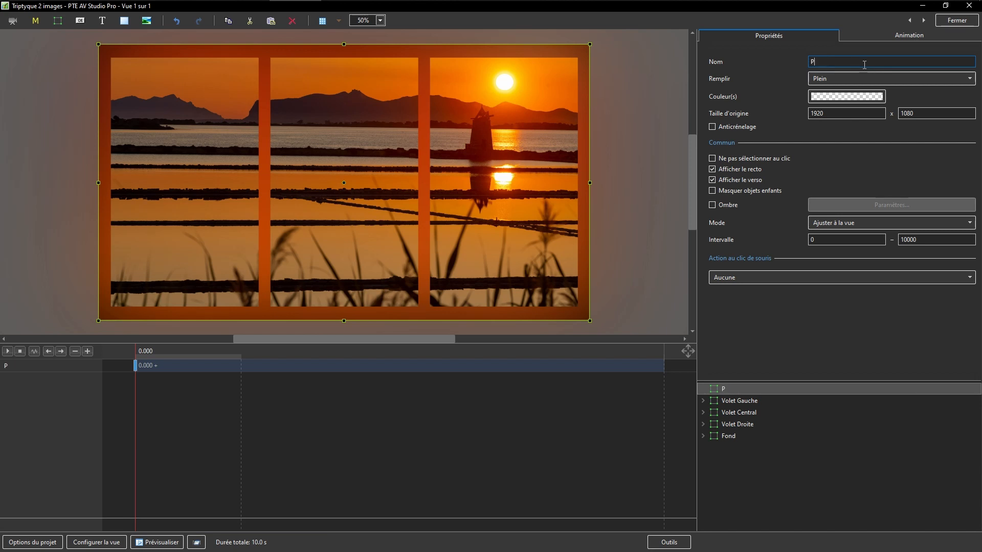
type("remier plan")
Cut the Volet Gauche, Volet Central and Volet Droite frames together and paste them inside the Premier plan frame
left_click(735, 400)
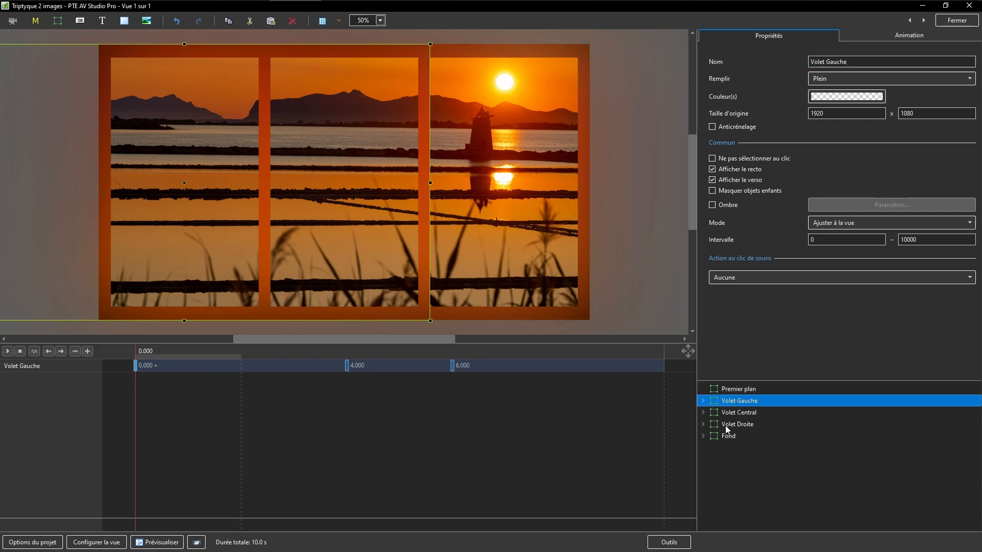
left_click(724, 425, "shift")
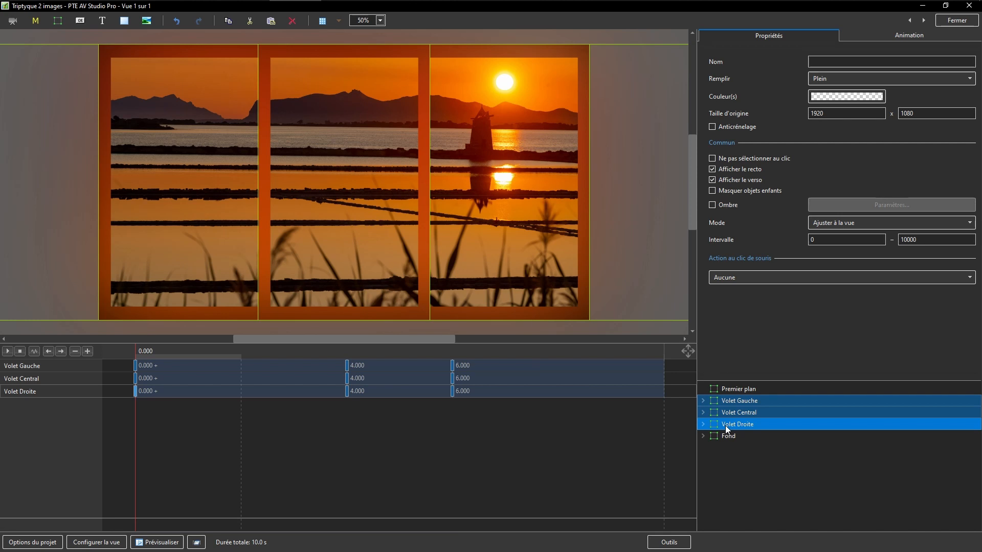
key("Delete")
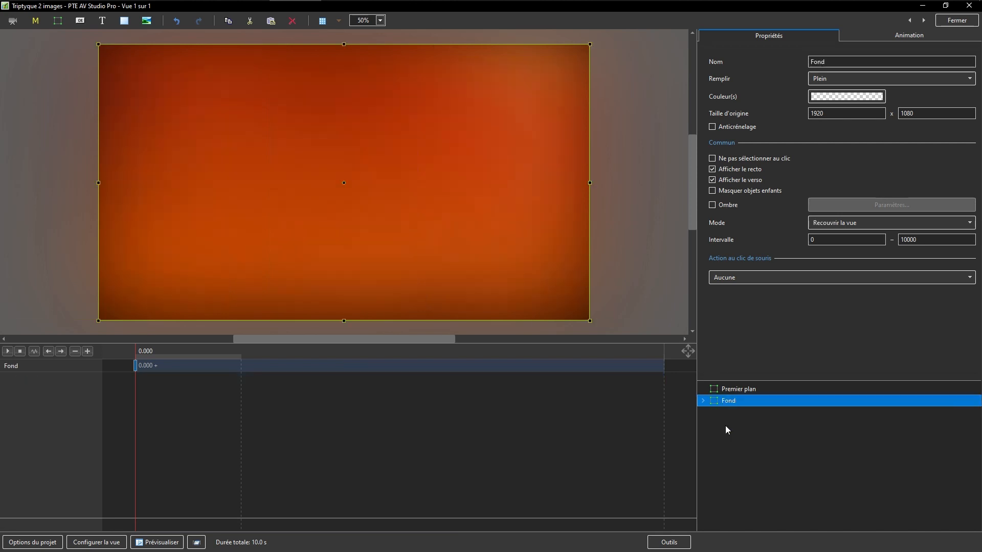
left_click(735, 391)
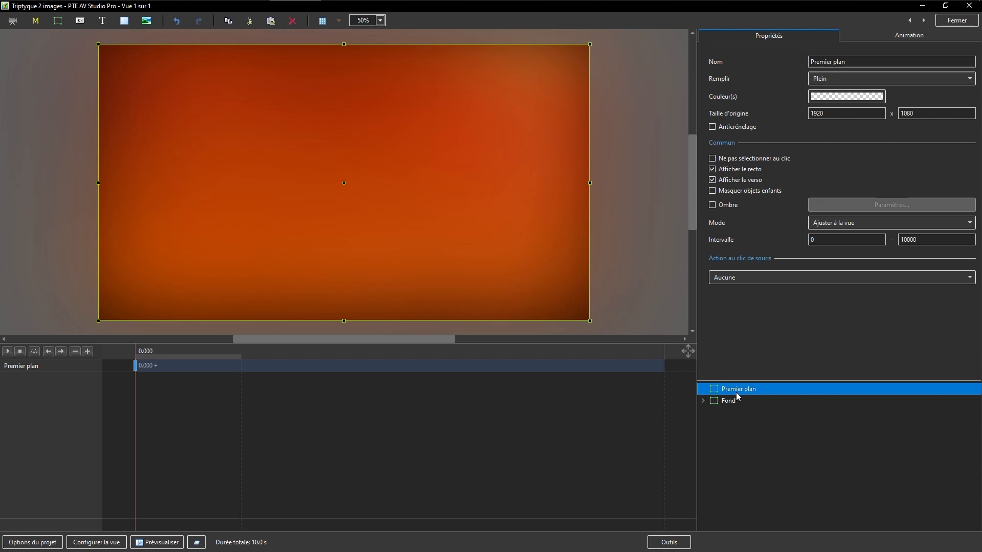
key("ctrl+z")
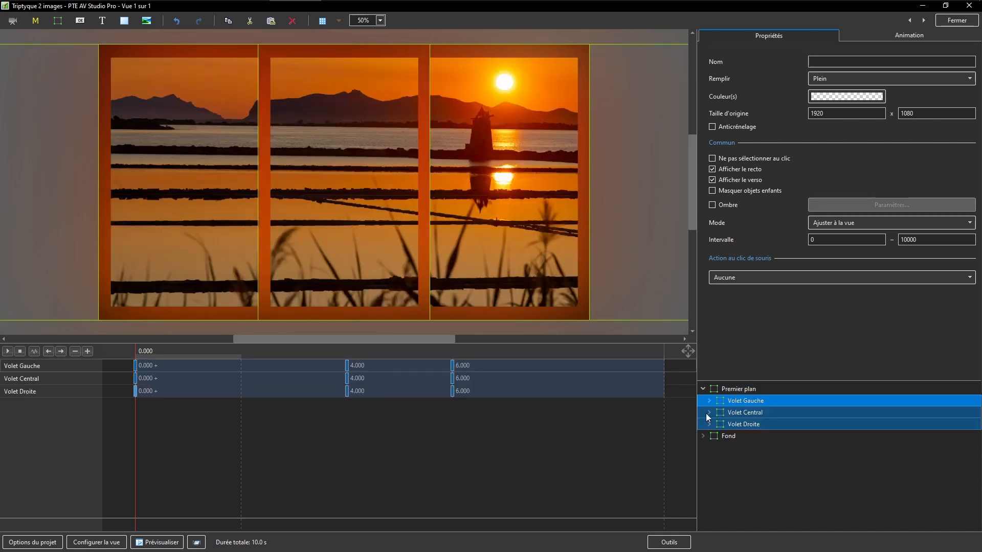
left_click(725, 388)
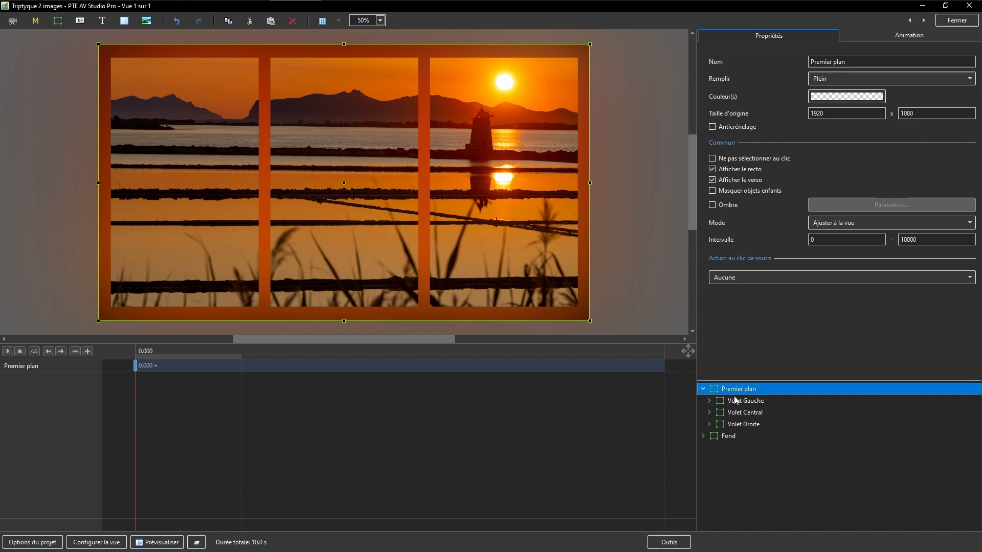
Deselect the Premier plan frame and close the objects and animation editor to return to the slide list
left_click(703, 389)
left_click(703, 389)
left_click(741, 459)
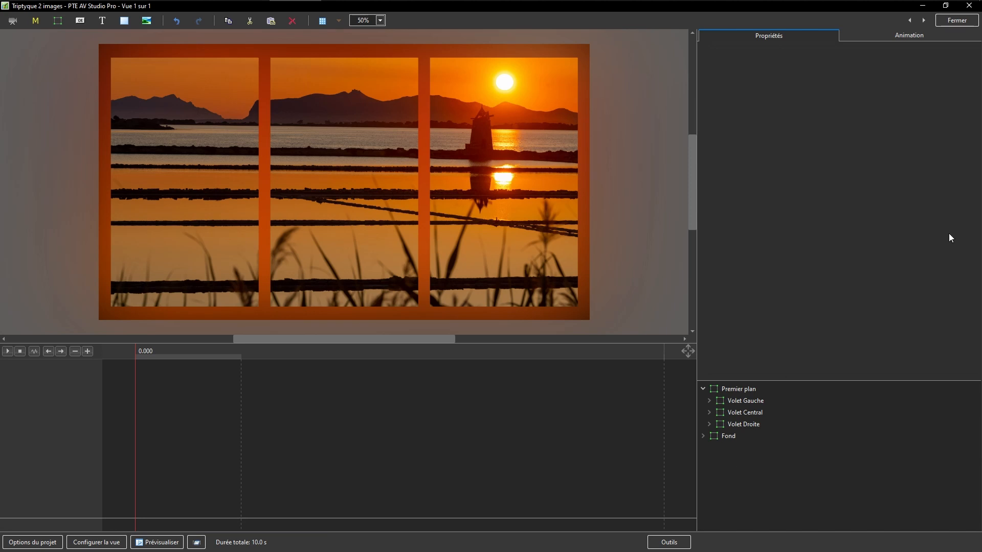
left_click(950, 24)
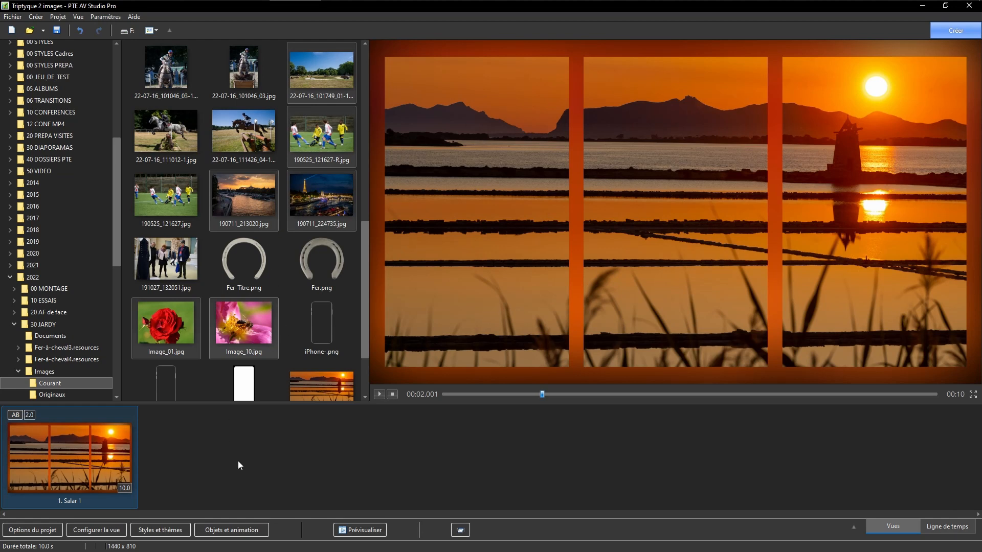
Create a style named Triptyque 2 images from the slide in the Diapositif category, replacing the existing style of that name
left_click(171, 531)
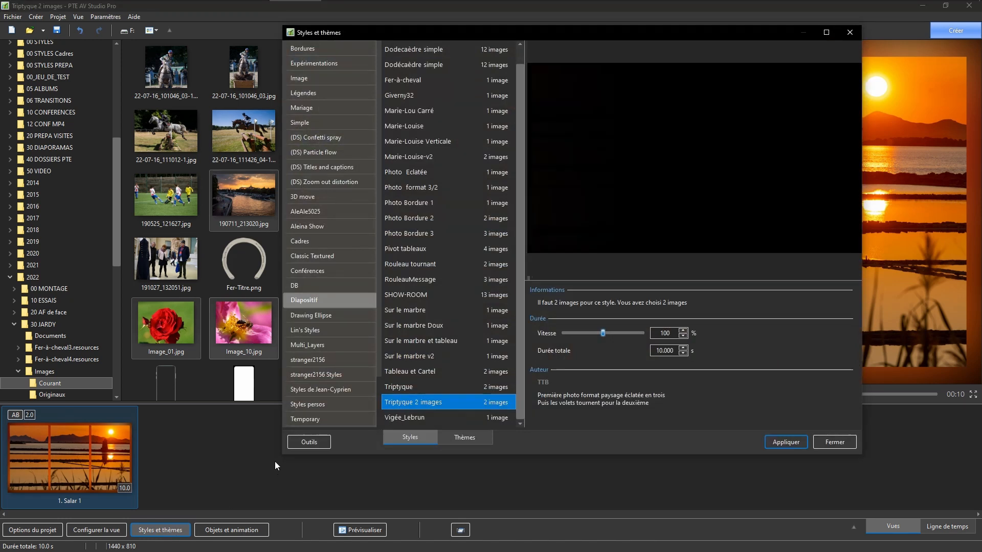
left_click(304, 445)
left_click(315, 446)
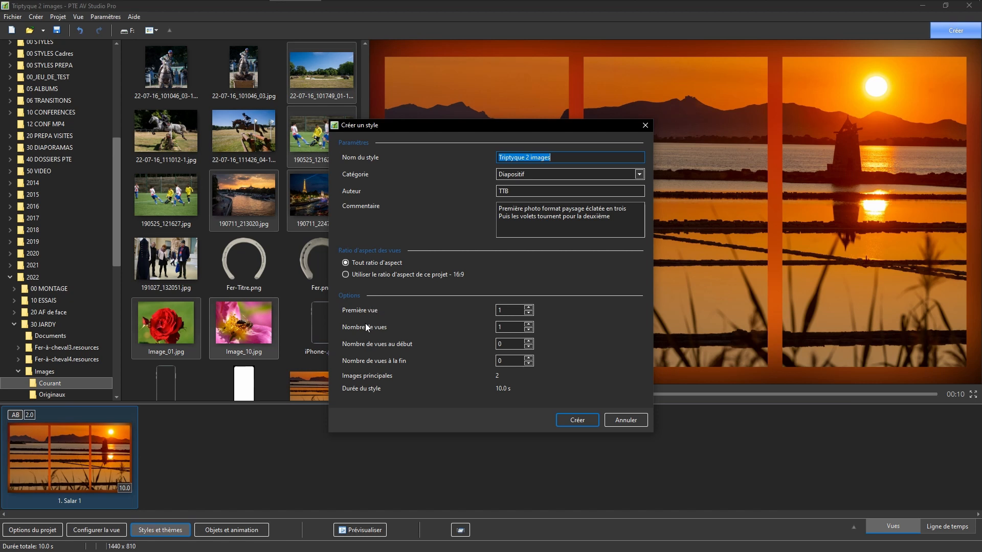
left_click(577, 419)
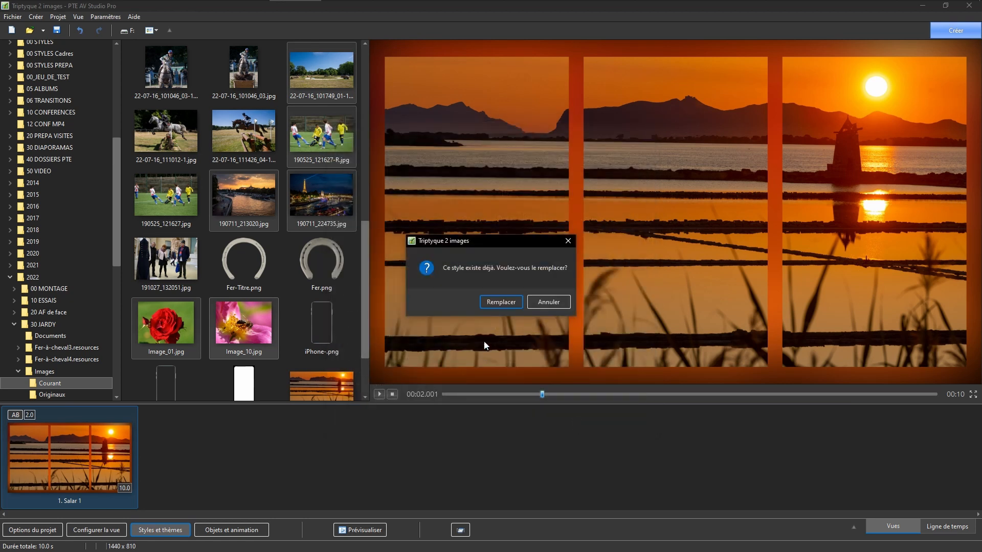
left_click(492, 302)
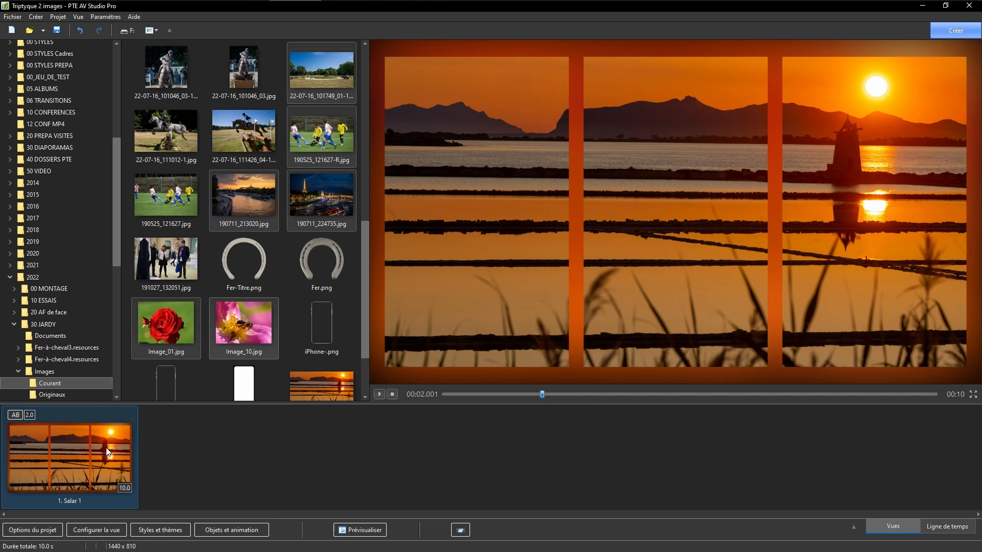
Delete the Salar 1 slide and add 22-07-16_101749_01-1, 190525_121627-R, 190711_213020, 190711_224735, Image_01 and Image_10 to the slide list together
key("Delete")
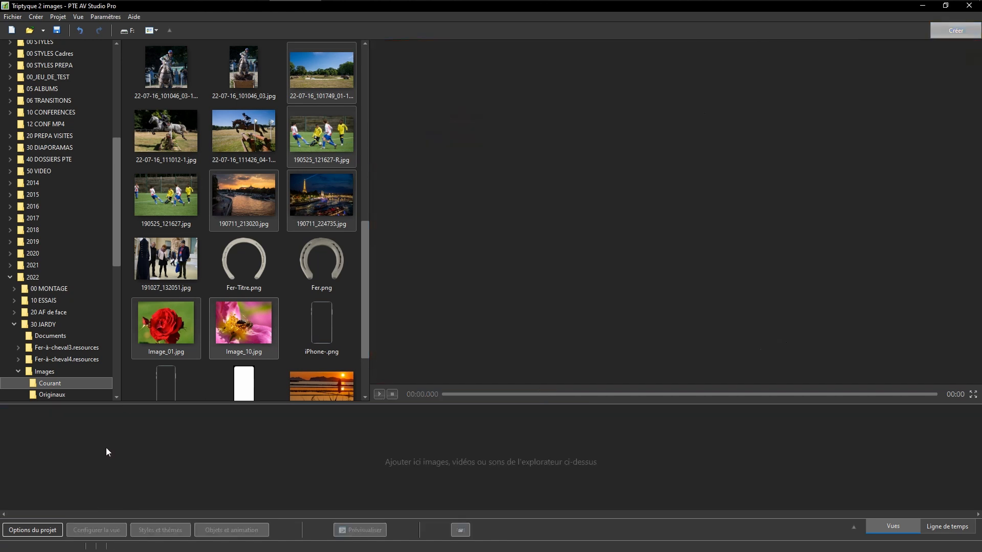
left_click(342, 80)
left_click(323, 136, "ctrl")
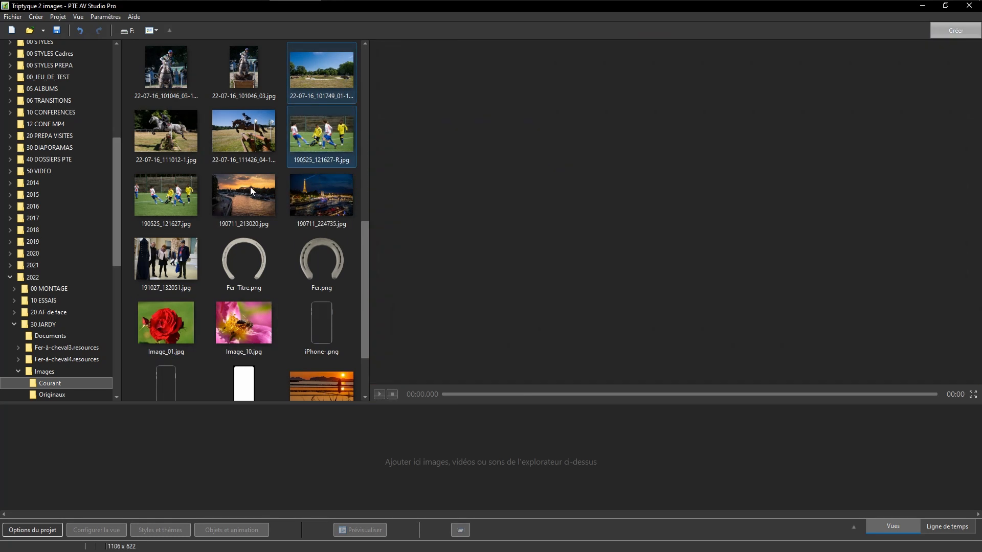
left_click(238, 193, "ctrl")
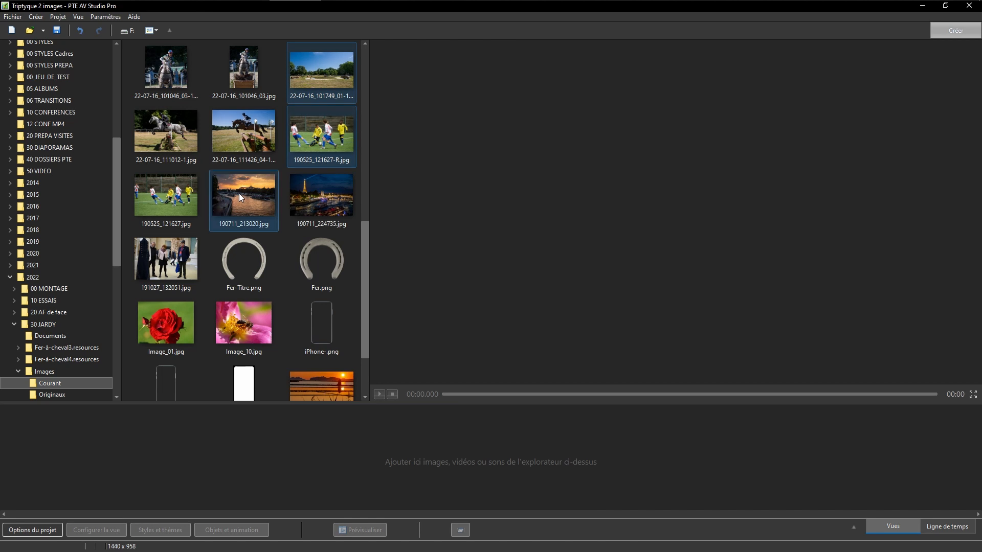
left_click(312, 194, "ctrl")
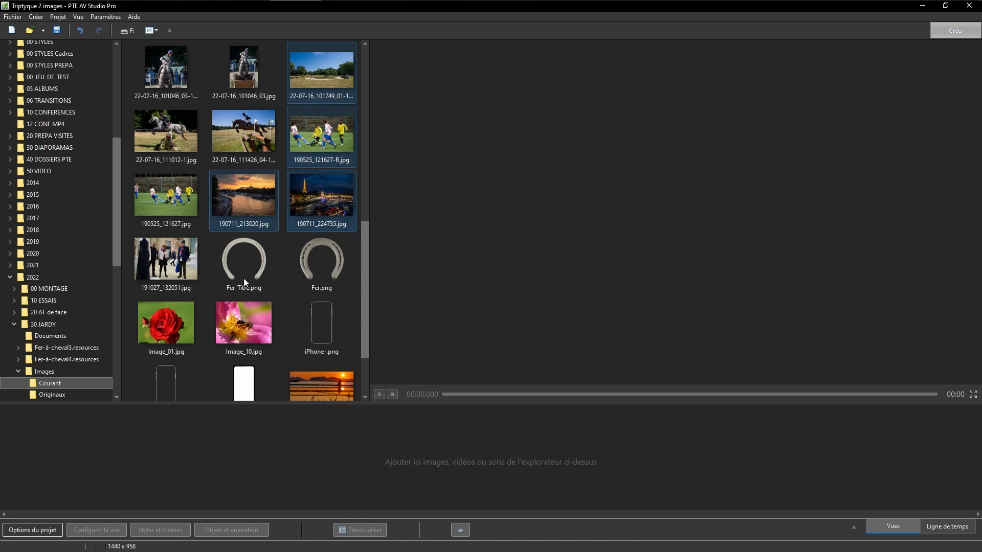
left_click(161, 318, "ctrl")
left_click(249, 318, "ctrl")
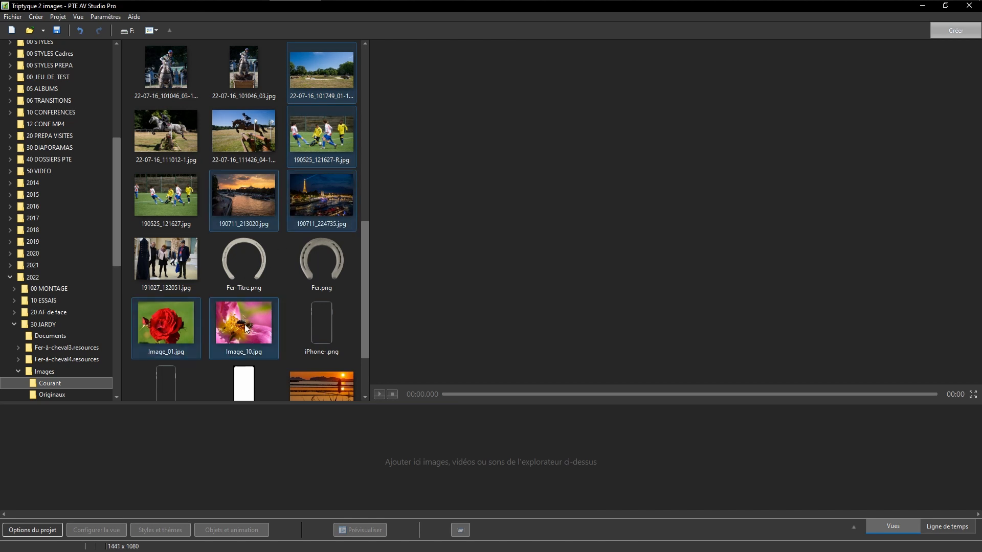
left_click_drag(246, 326, 304, 448)
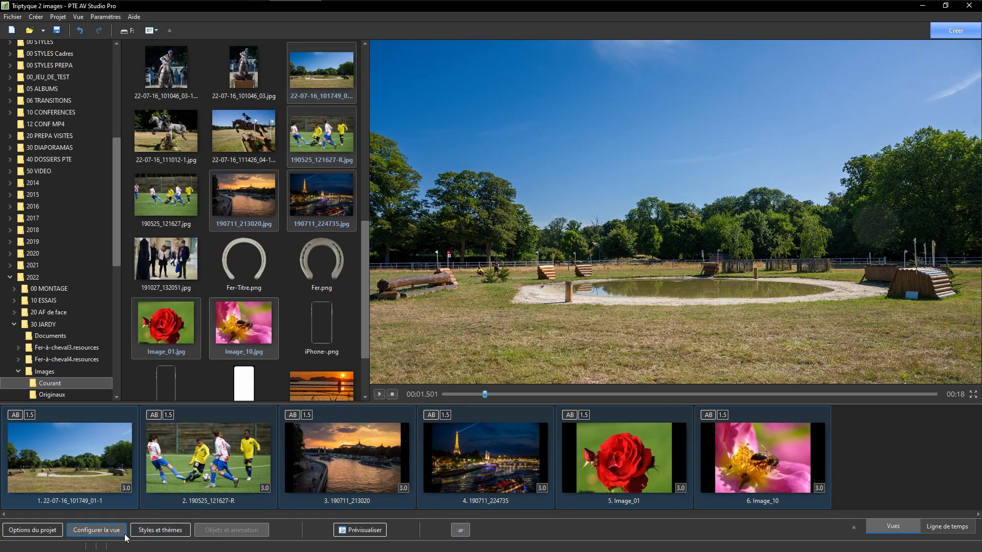
Try the Triptyque 2 images style on the six 16:9 slides and preview the resulting slideshow
left_click(154, 530)
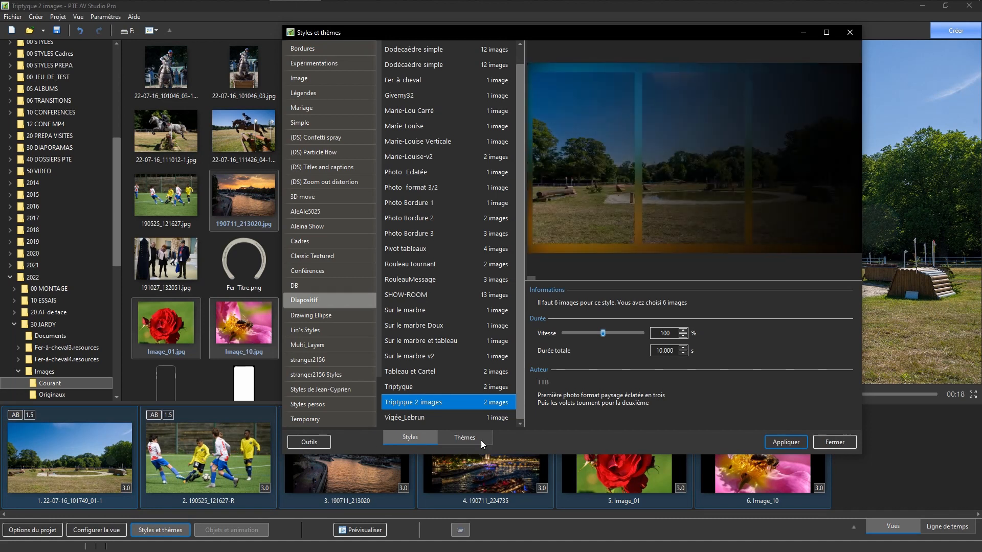
left_click(781, 442)
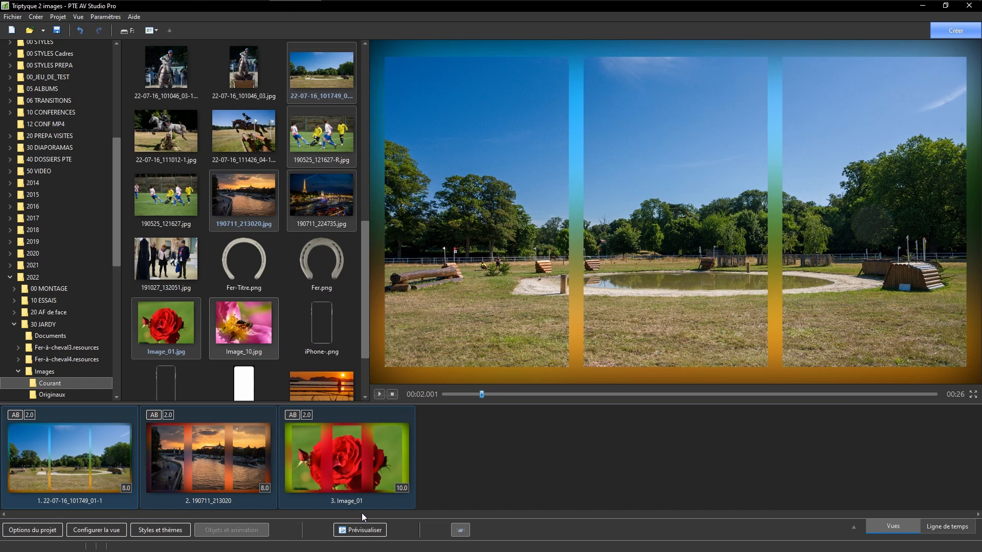
left_click(360, 530)
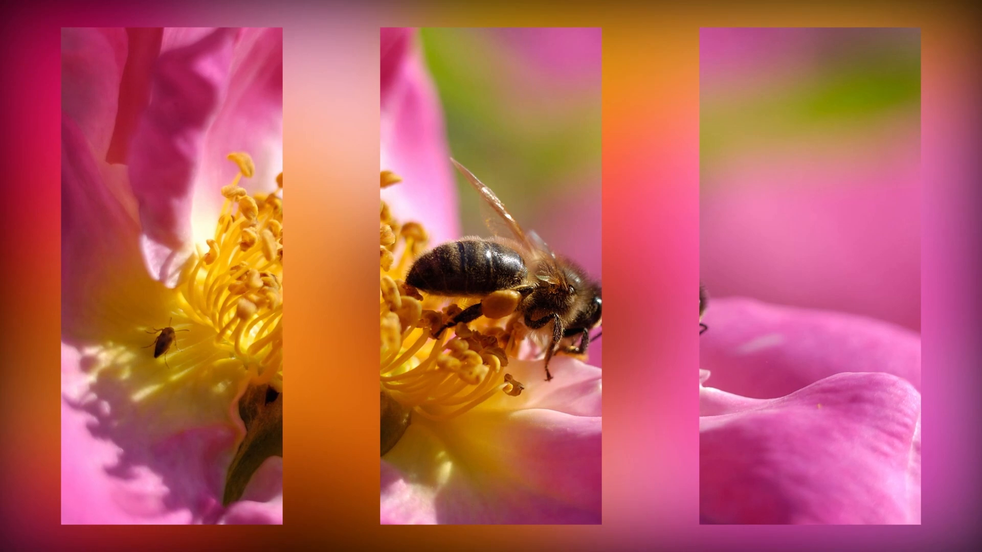
key("Escape")
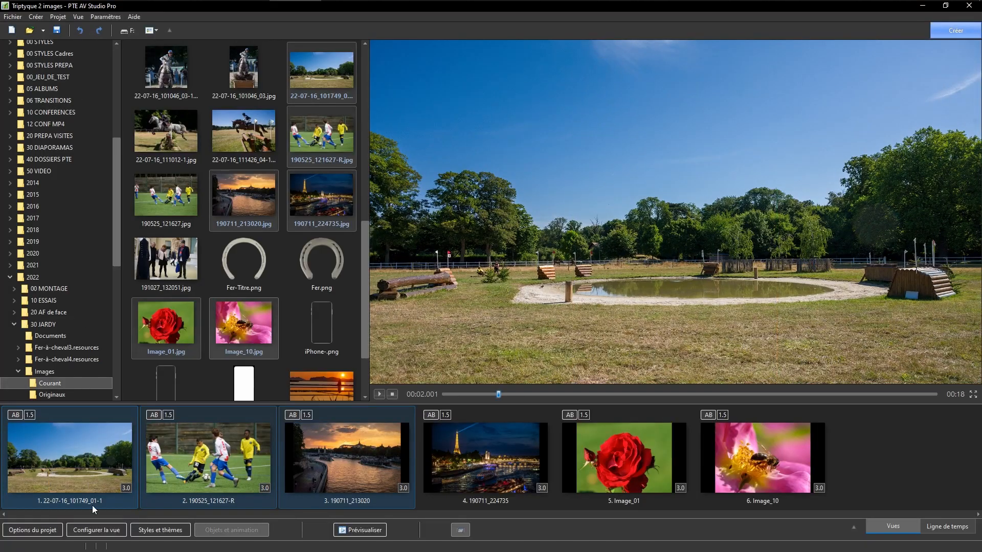
Set the project's aspect ratio (Ratio d'aspect) to 3:2
left_click(24, 530)
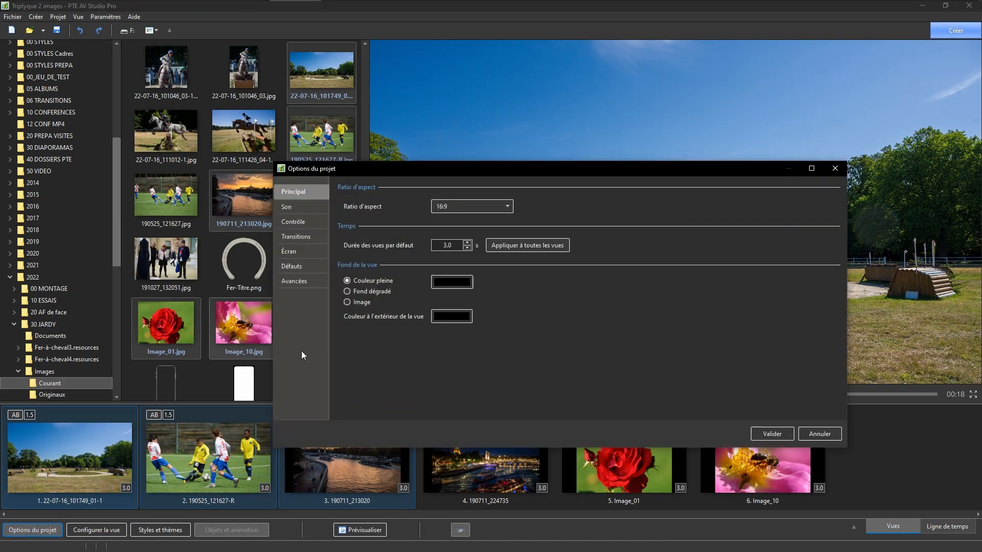
left_click(508, 205)
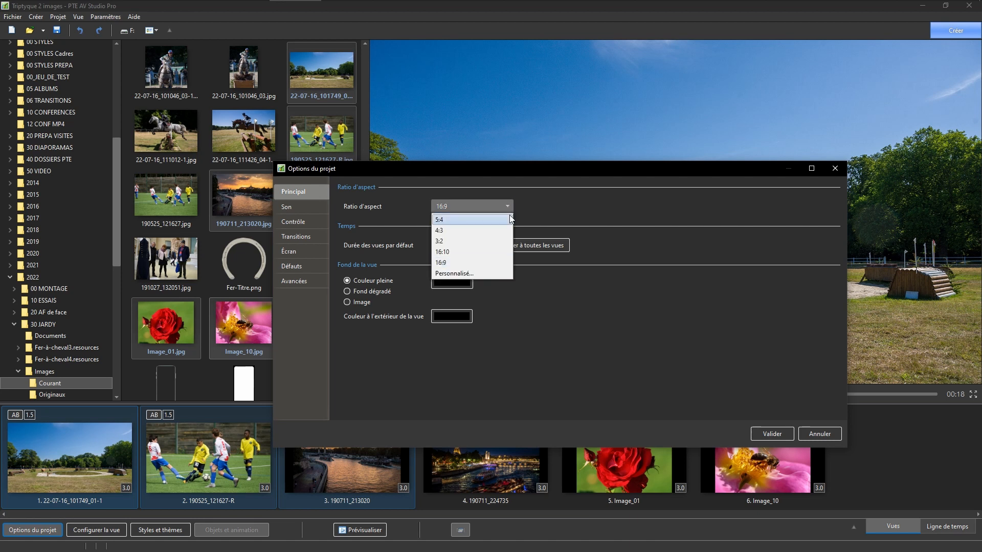
left_click(475, 241)
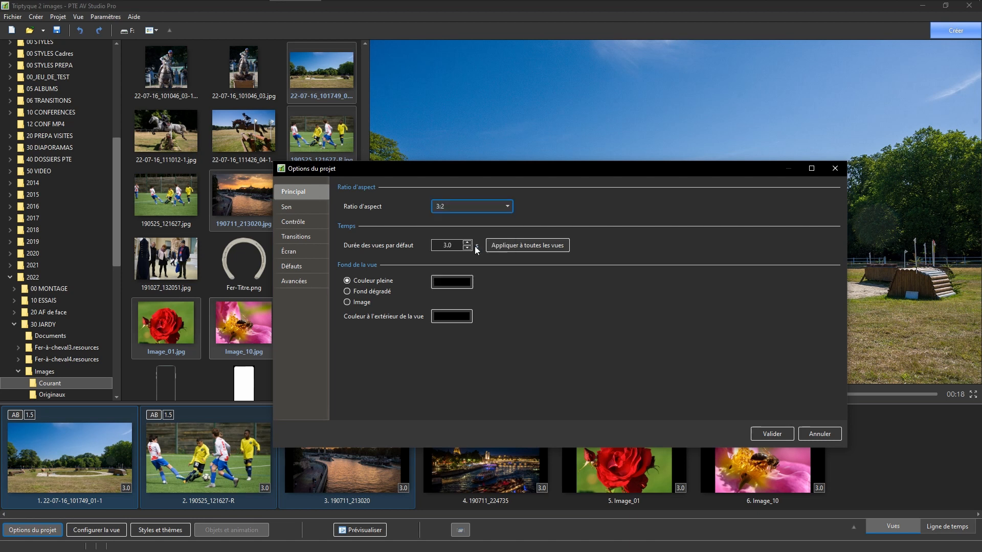
left_click(771, 434)
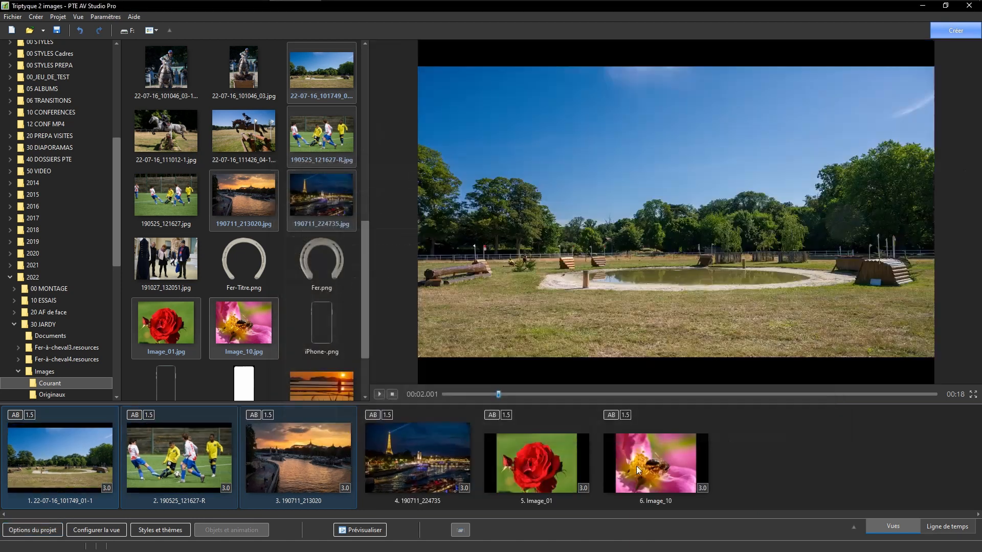
Try the Triptyque 2 images style on the six 3:2 slides, inspect the second and third styled slides, and undo the style
left_click(143, 528)
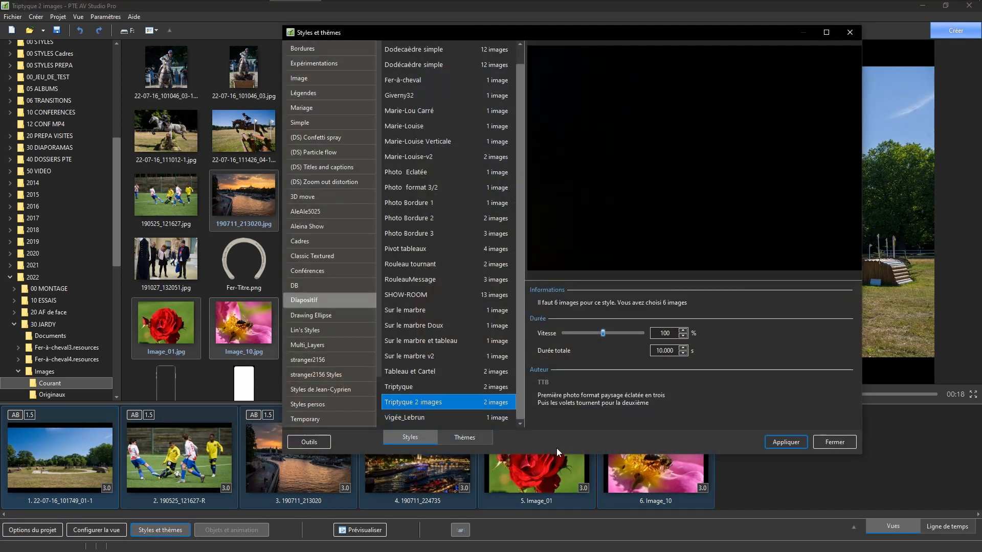
left_click(779, 441)
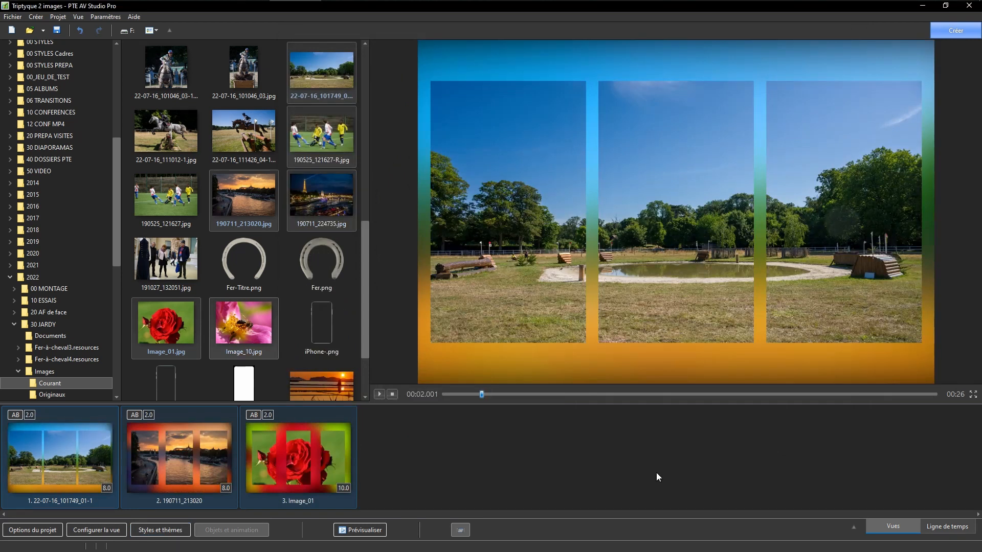
left_click(223, 465)
left_click(336, 466)
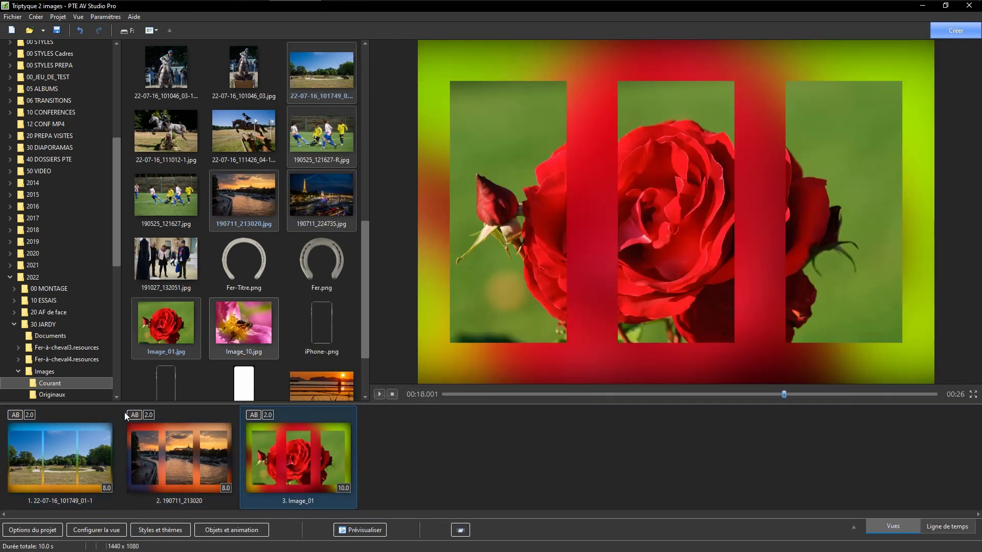
left_click(81, 29)
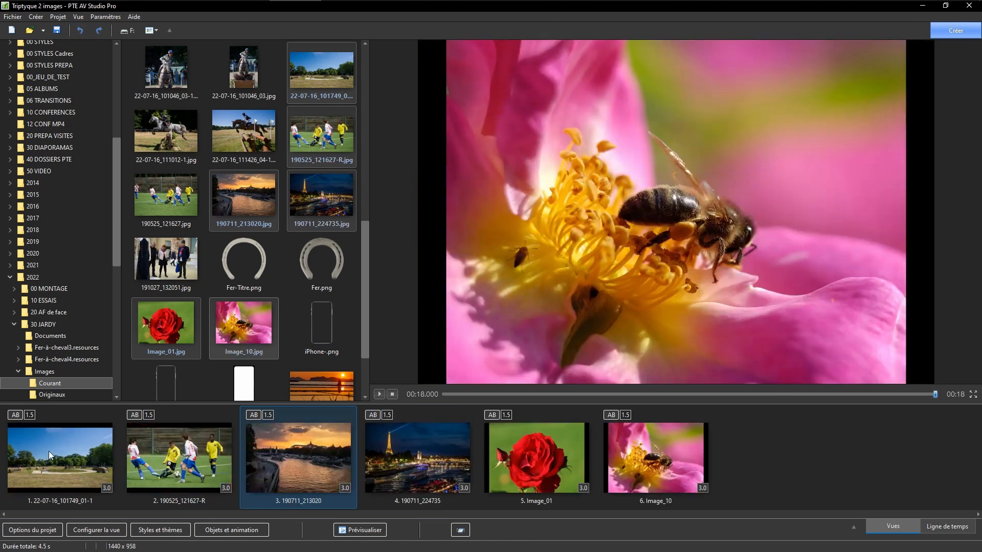
Select all six slides and set the project's aspect ratio to Personnalisé with a virtual size of 1080 x 1280
key("ctrl+a")
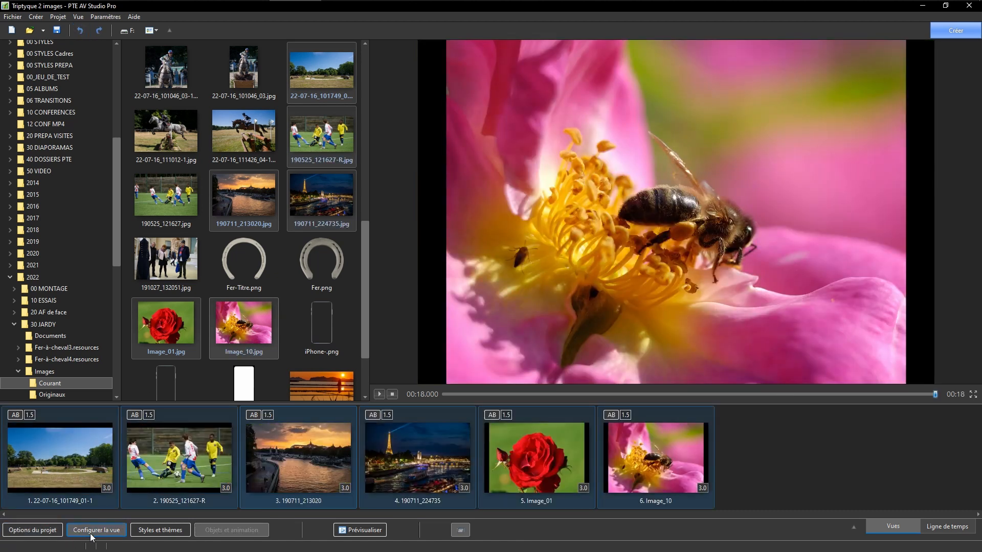
left_click(27, 531)
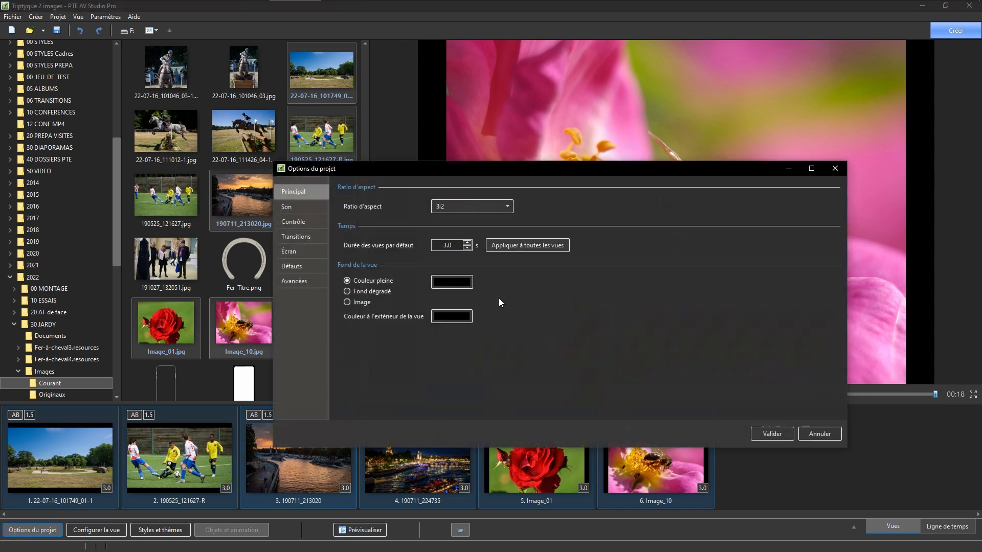
left_click(508, 206)
left_click(457, 276)
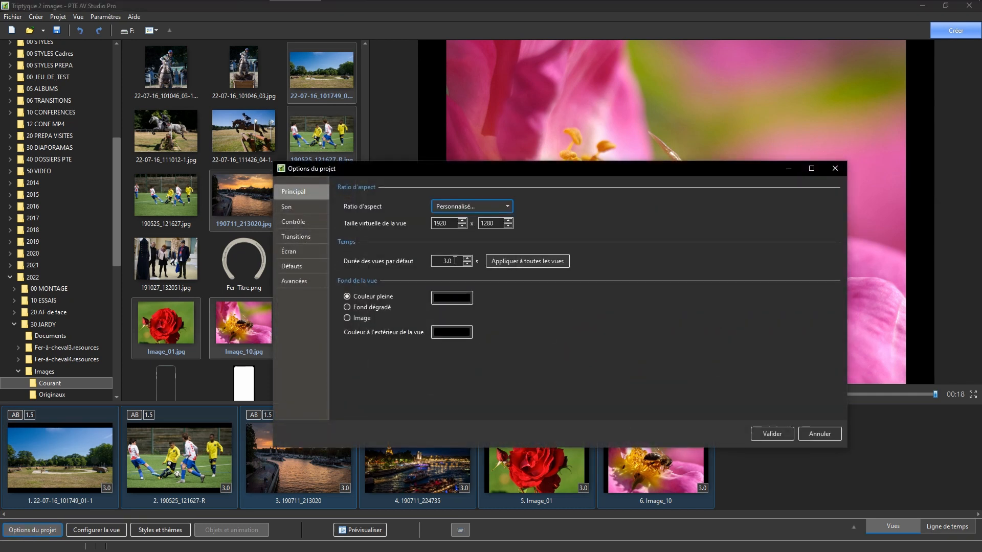
double_click(452, 224)
type("1080")
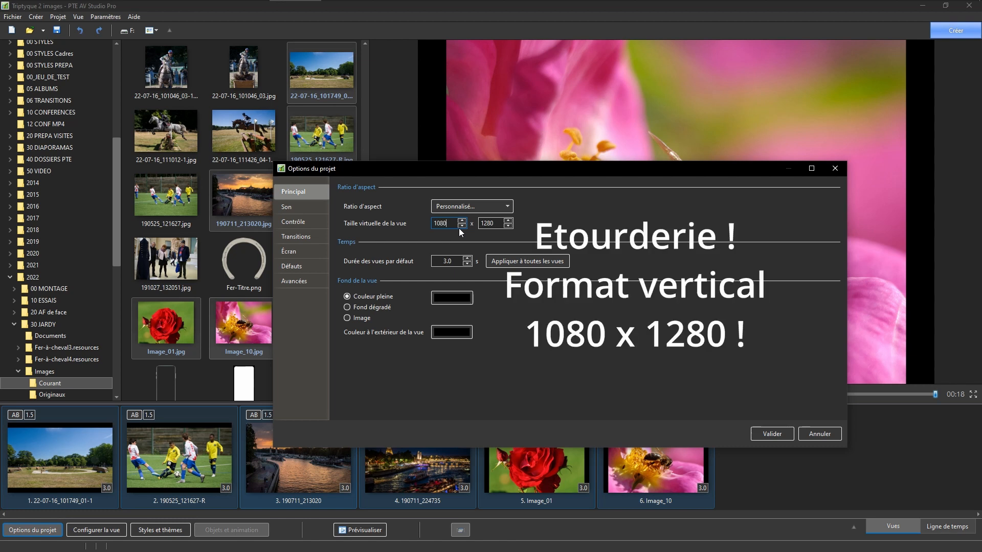
left_click(769, 435)
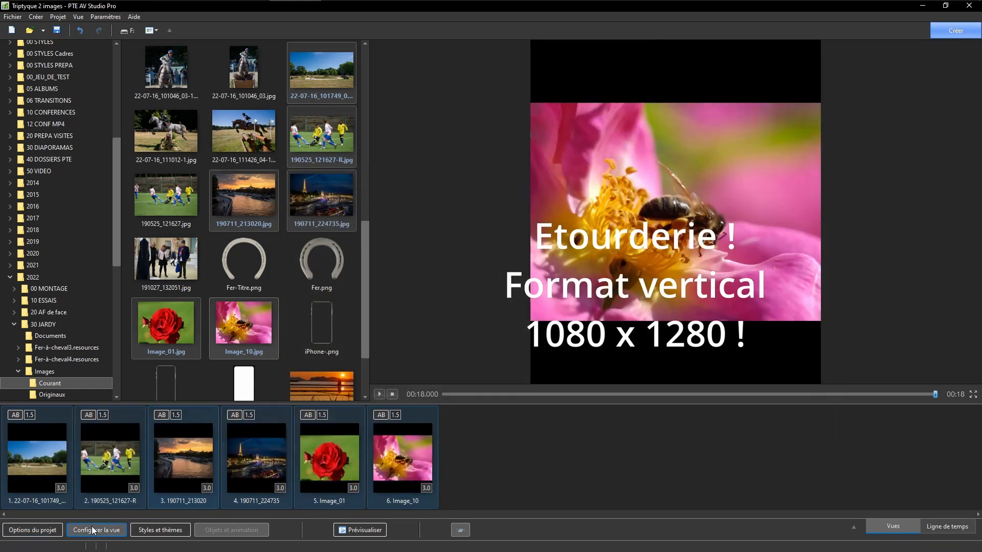
Apply the Triptyque 2 images style to the six vertical-format slides and preview the slideshow
left_click(151, 532)
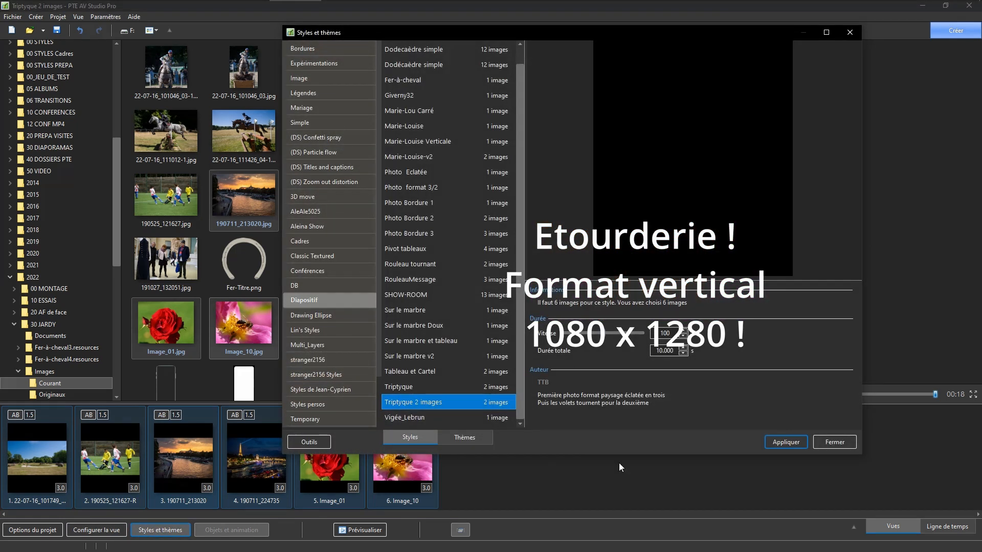
left_click(787, 442)
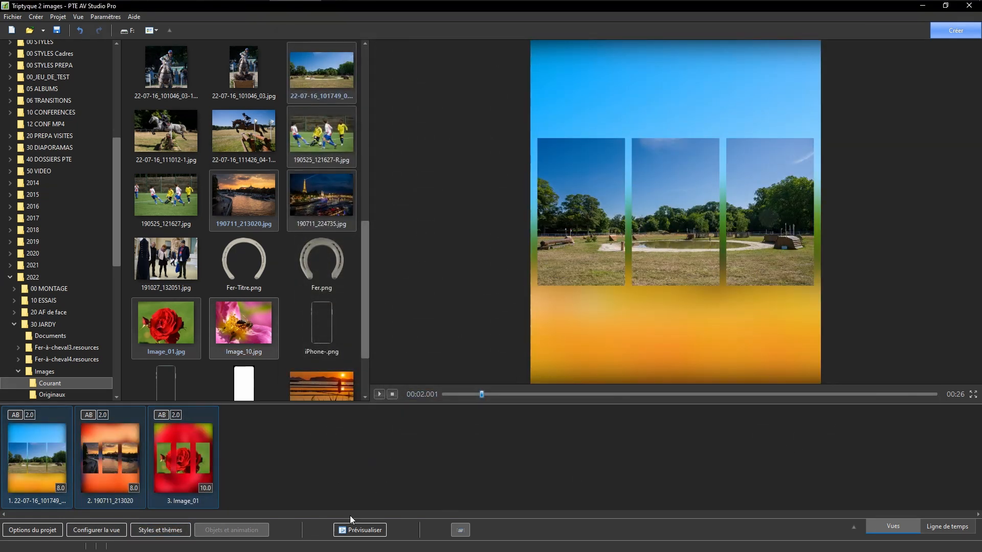
left_click(358, 530)
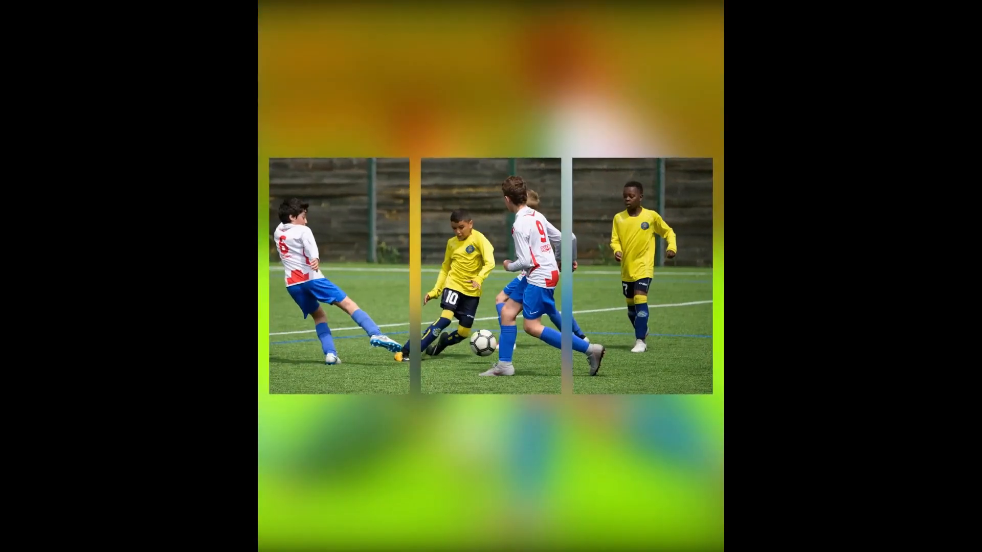
mouse_move(366, 520)
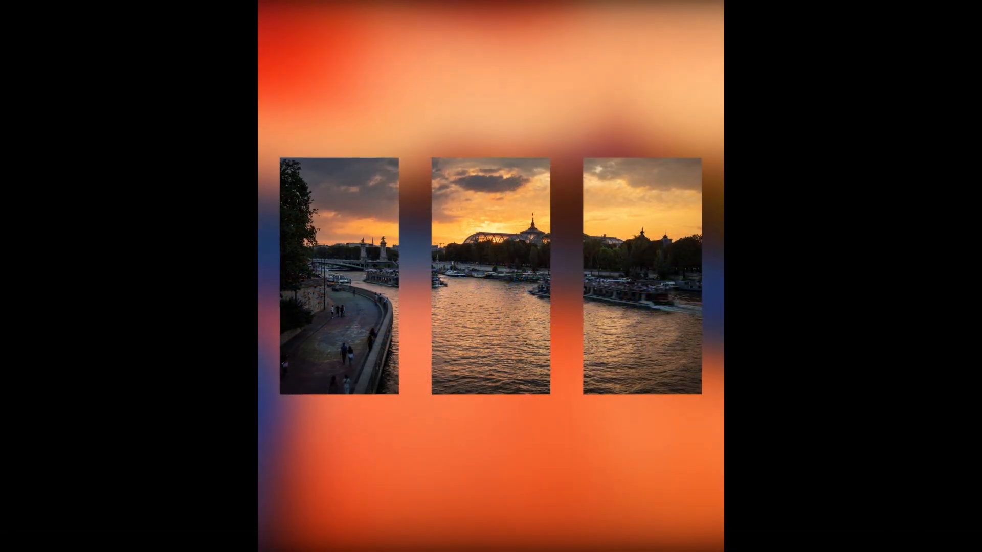
mouse_move(498, 513)
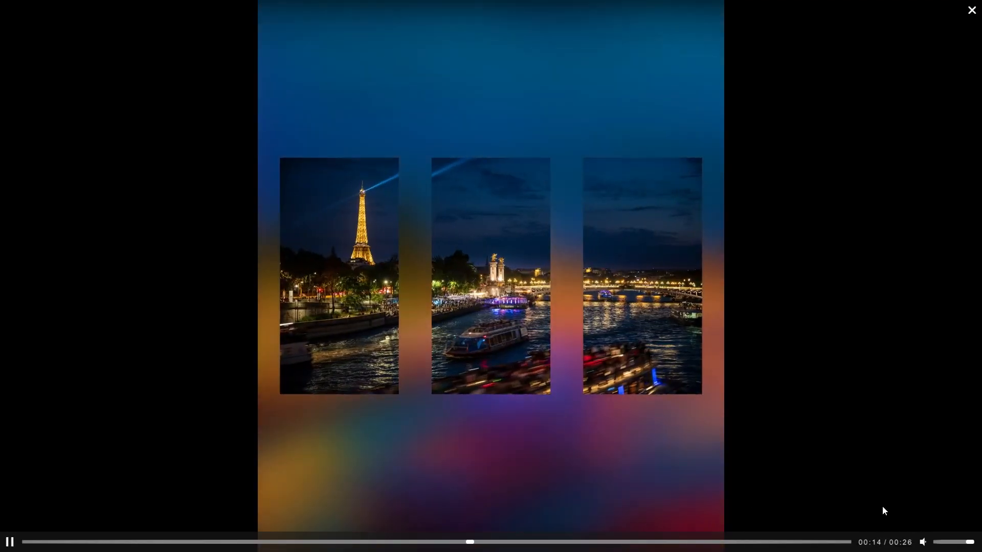
key("Escape")
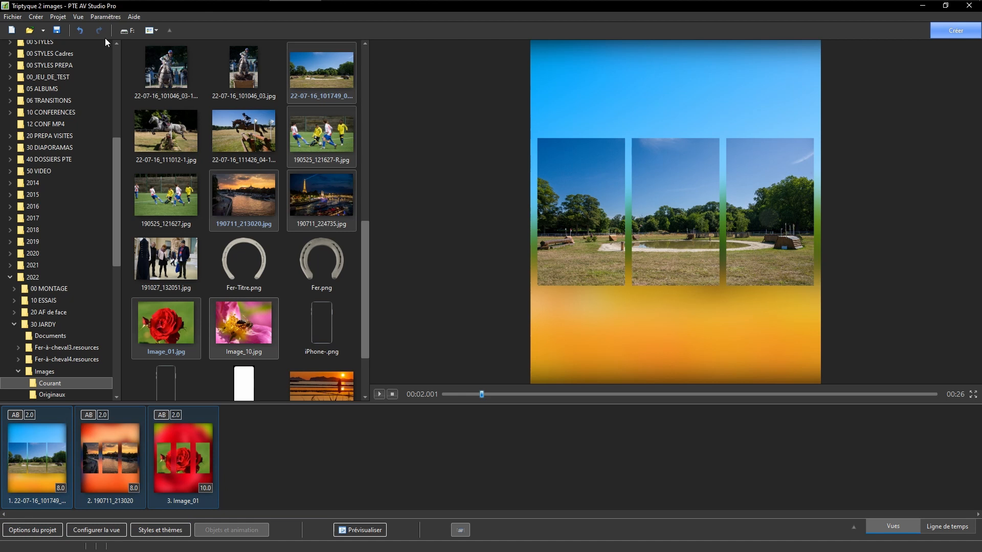
Undo the applied style, reselect all six slides, and change the project's custom virtual size to a panoramic format 2400 wide
left_click(79, 31)
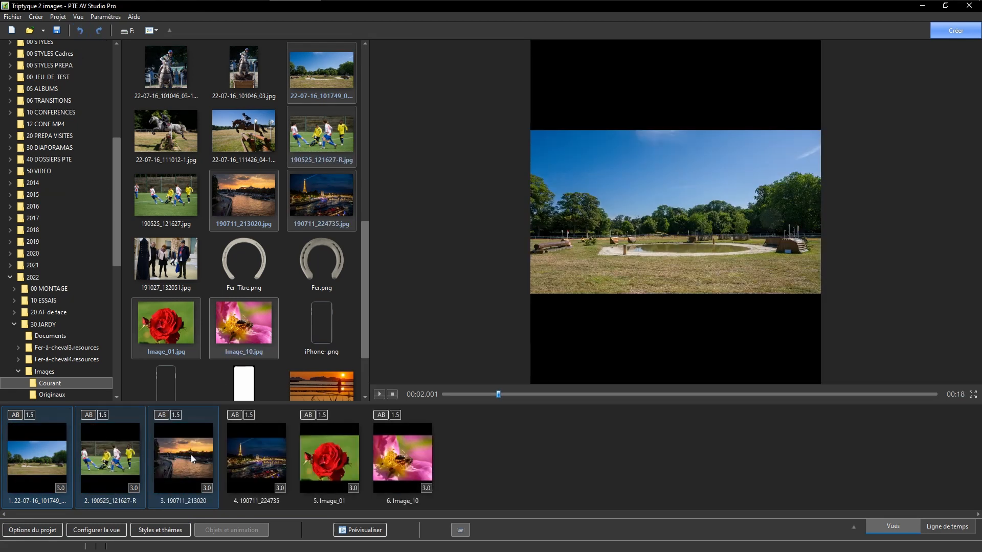
key("ctrl+a")
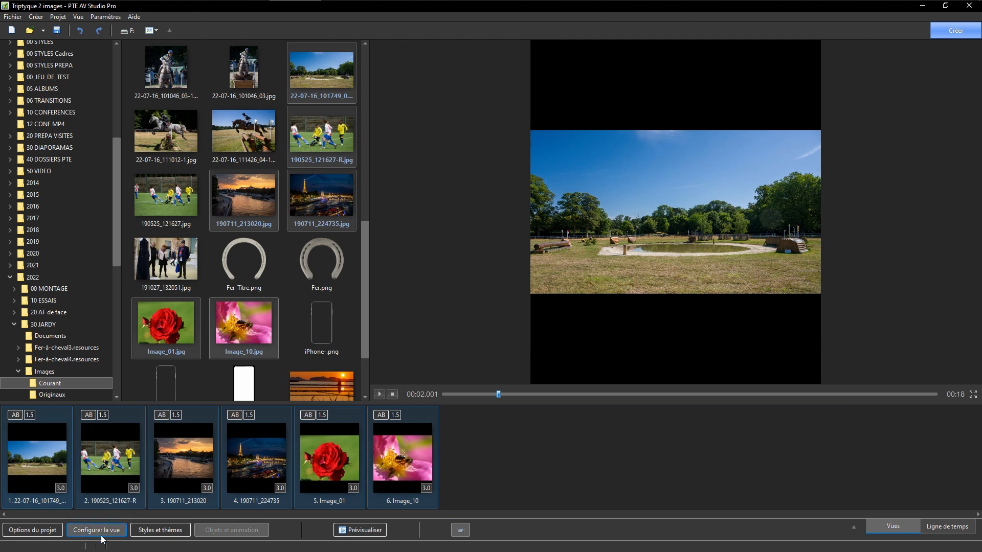
left_click(32, 532)
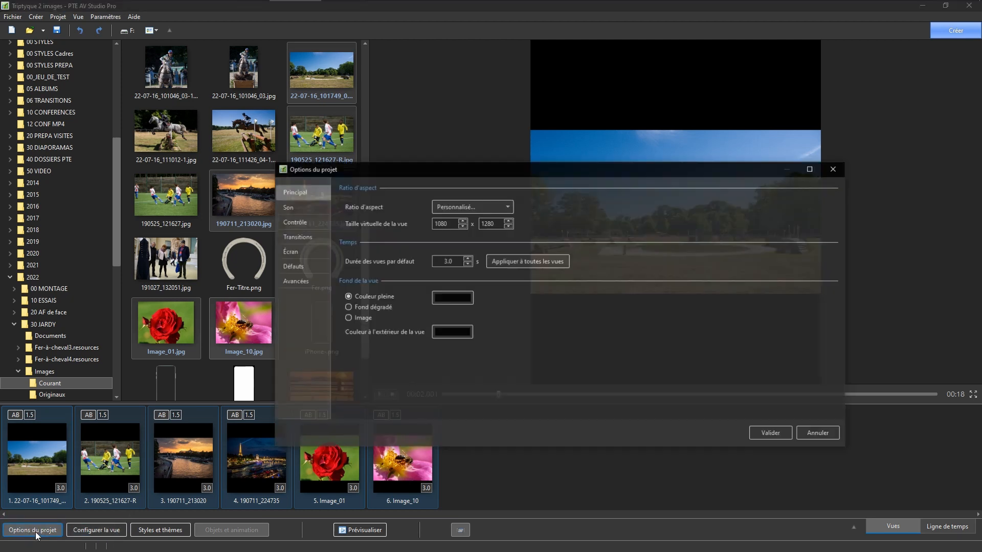
double_click(453, 223)
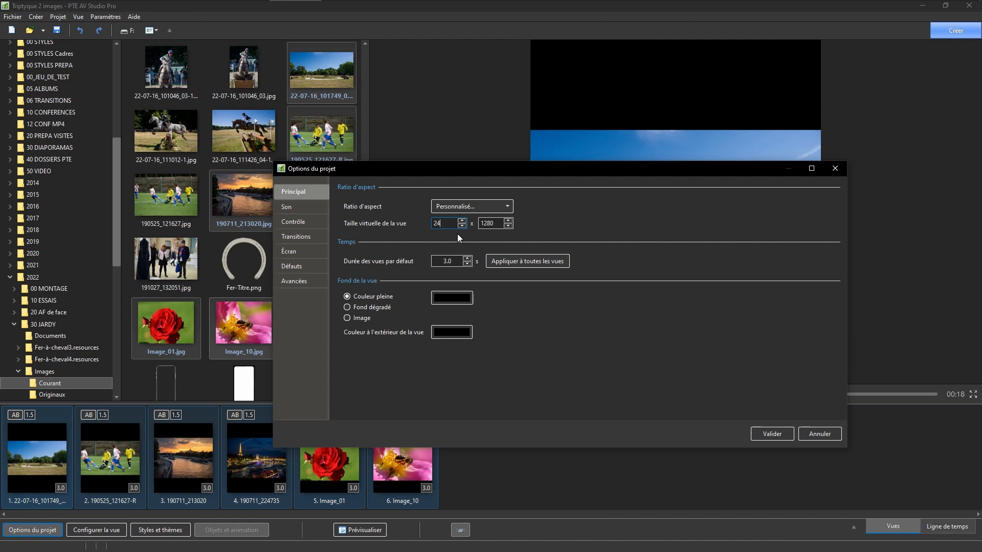
type("2400")
double_click(494, 223)
left_click(771, 433)
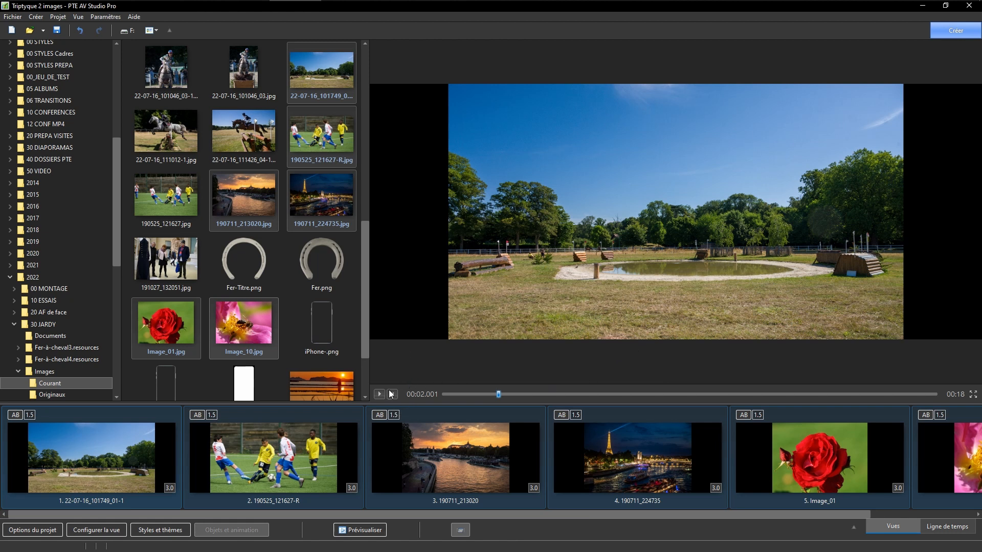
Apply the Triptyque 2 images style to the six panoramic-format slides and preview the slideshow full screen
left_click(163, 532)
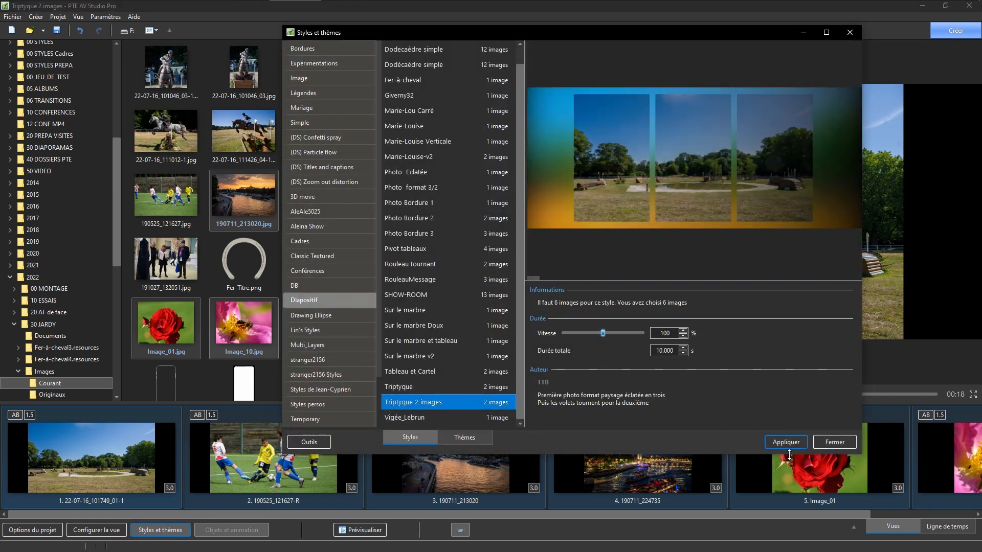
left_click(786, 442)
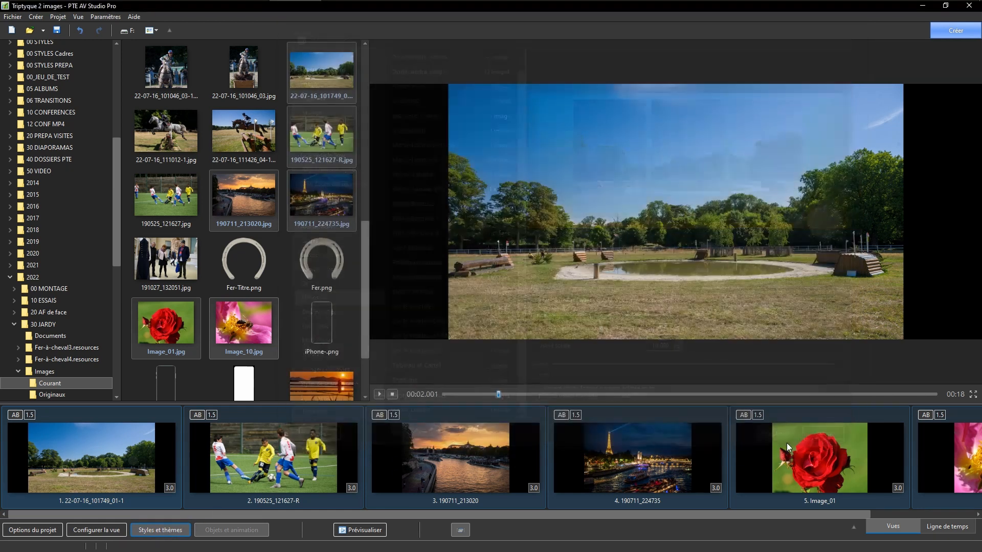
left_click(362, 530)
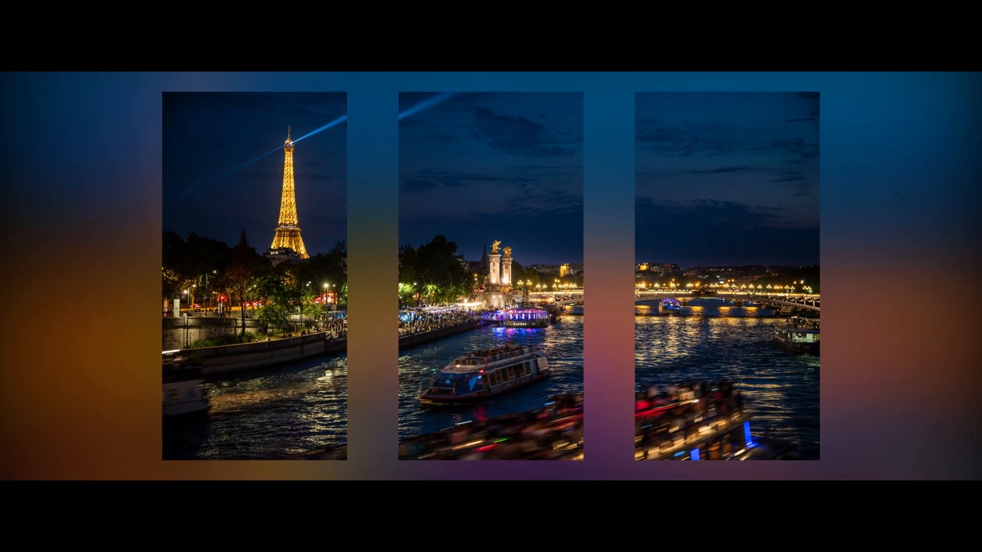
key("Escape")
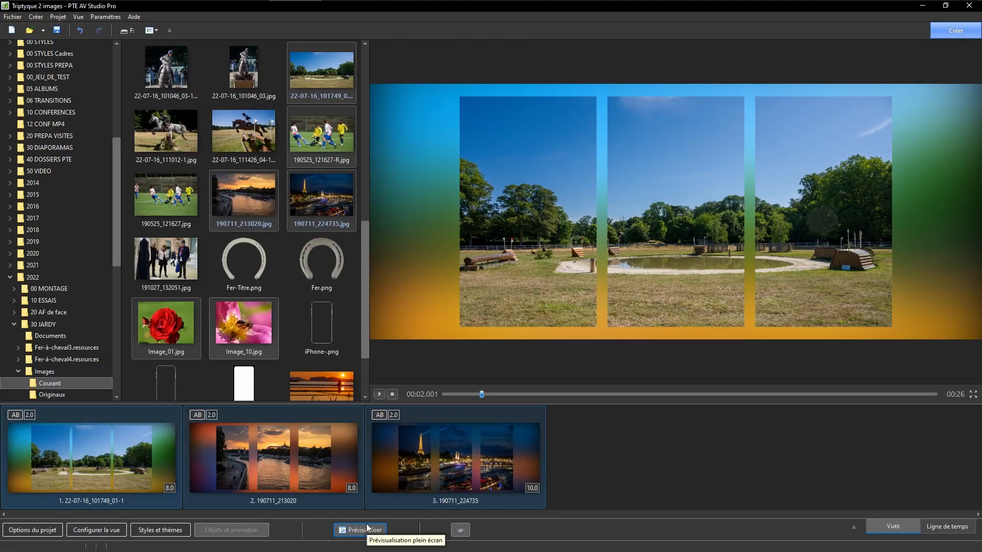